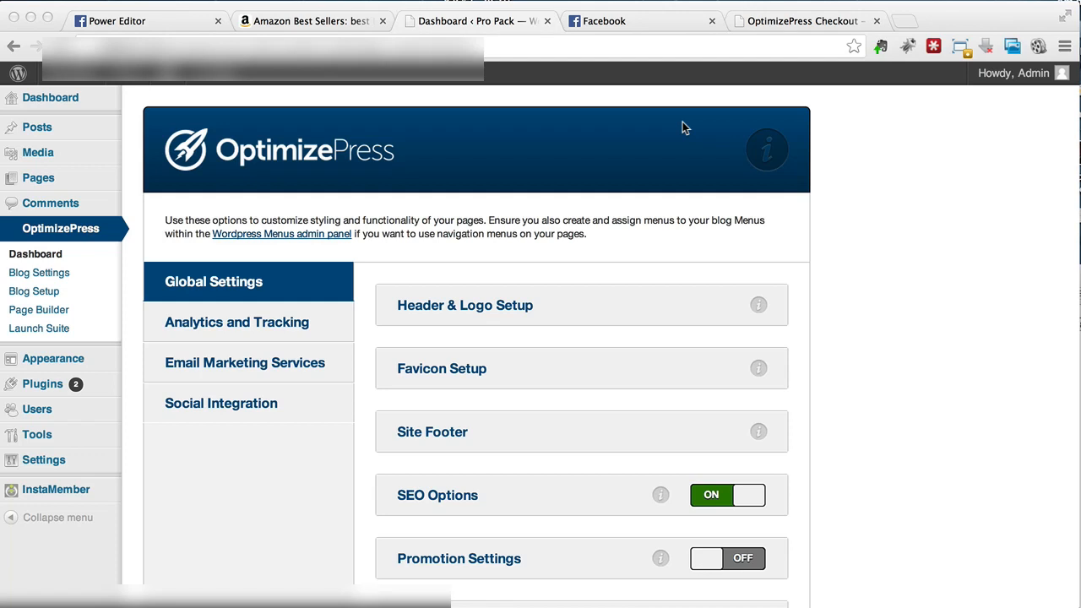
Step: Review the OptimizePress pricing page ($97, $297, $197 packages), then go back to the dashboard
{"action": "left_click", "coordinate": [781, 22]}
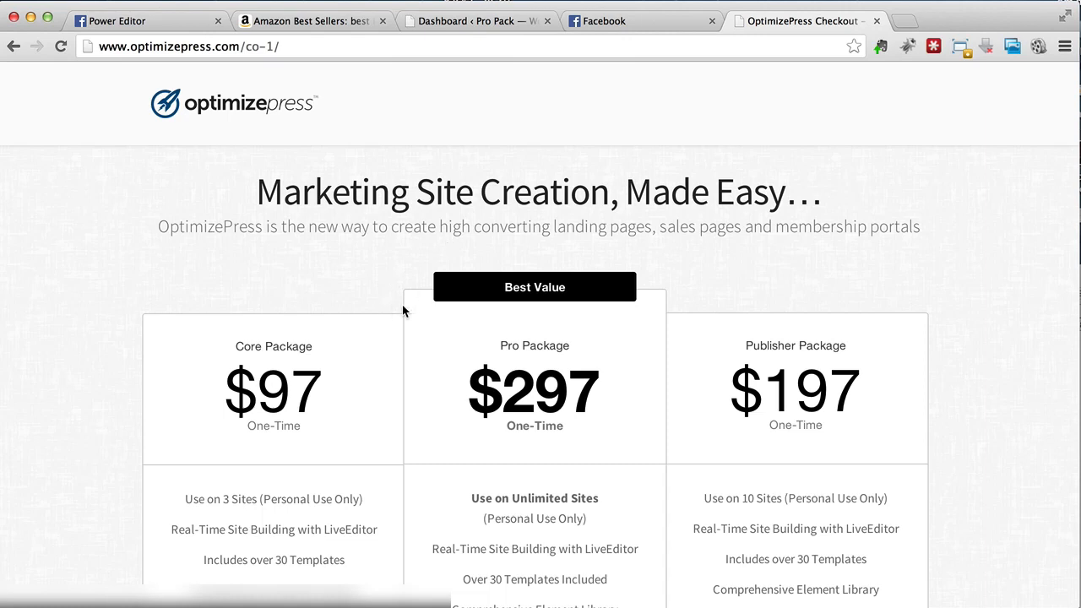
{"action": "scroll", "coordinate": [406, 310], "scroll_direction": "down", "scroll_amount": 3}
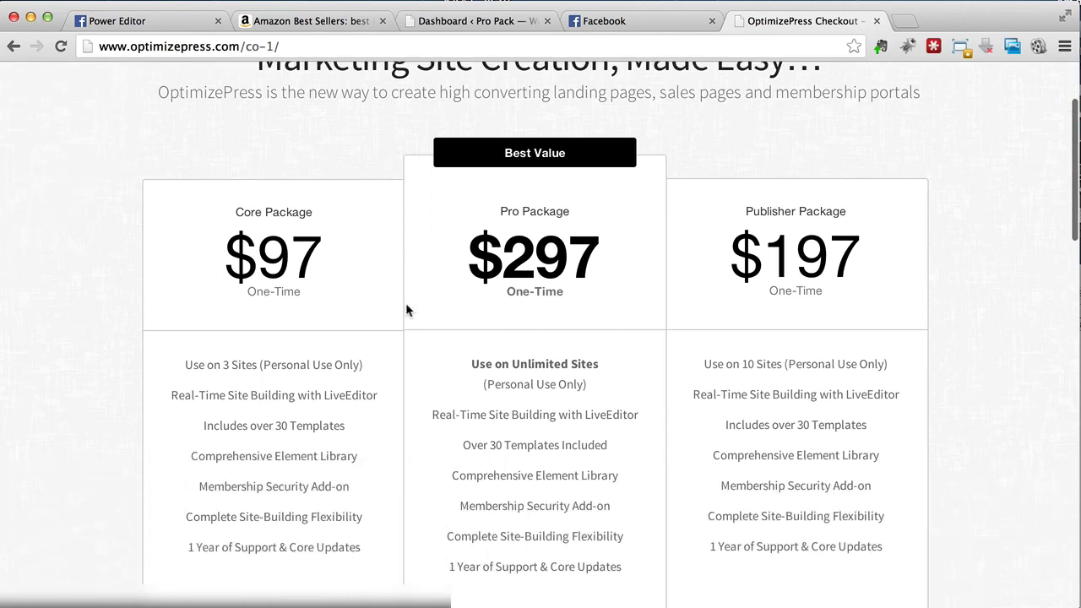
{"action": "scroll", "coordinate": [406, 310], "scroll_direction": "down", "scroll_amount": 5}
{"action": "scroll", "coordinate": [407, 310], "scroll_direction": "up", "scroll_amount": 2}
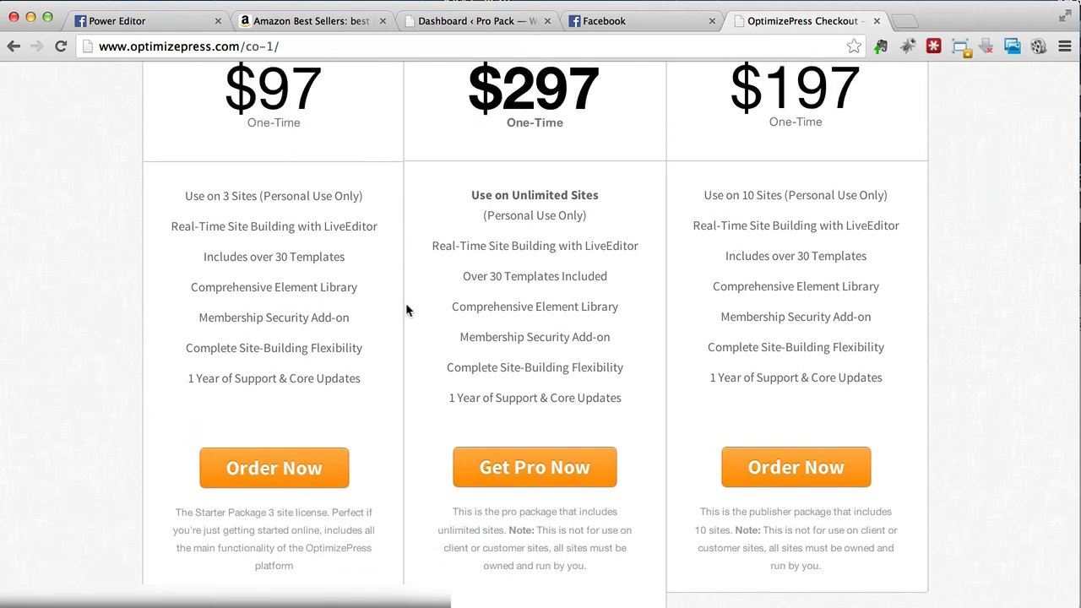
{"action": "scroll", "coordinate": [406, 310], "scroll_direction": "up", "scroll_amount": 2}
{"action": "scroll", "coordinate": [406, 310], "scroll_direction": "up", "scroll_amount": 3}
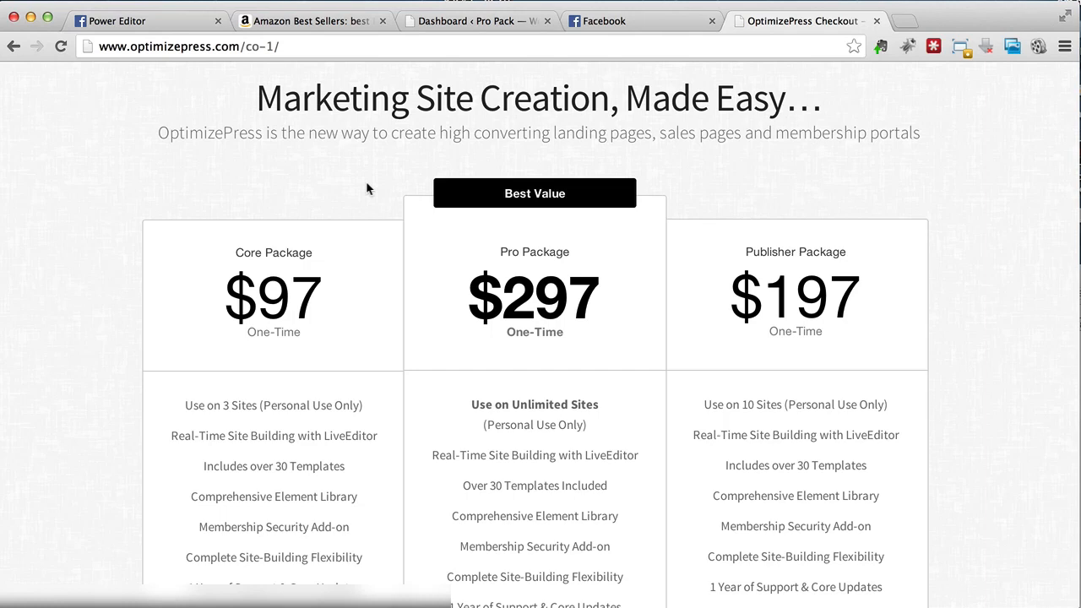
{"action": "scroll", "coordinate": [365, 181], "scroll_direction": "up", "scroll_amount": 3}
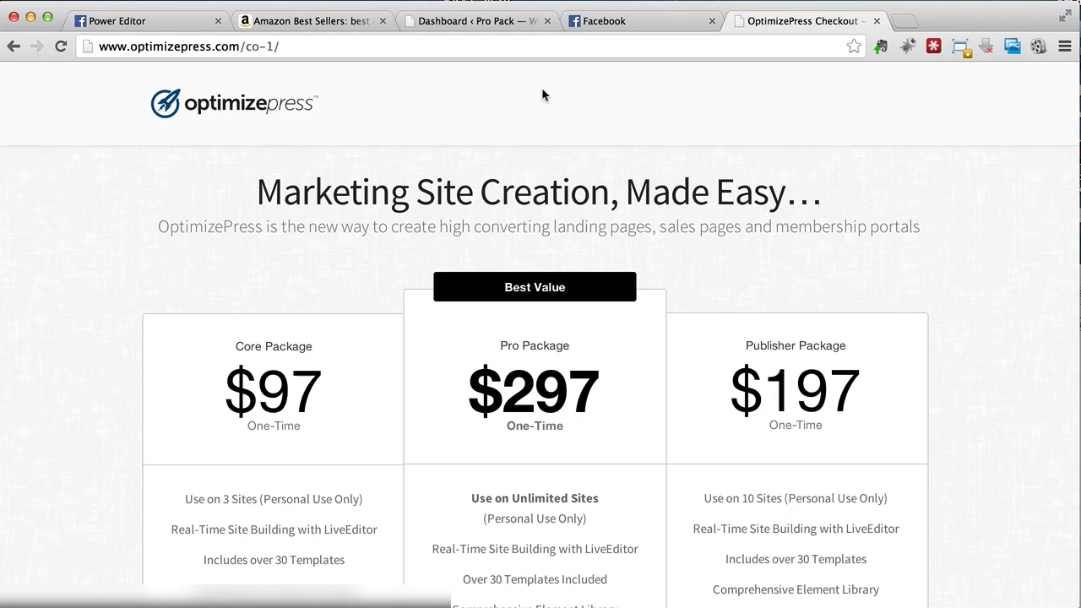
{"action": "left_click", "coordinate": [499, 21]}
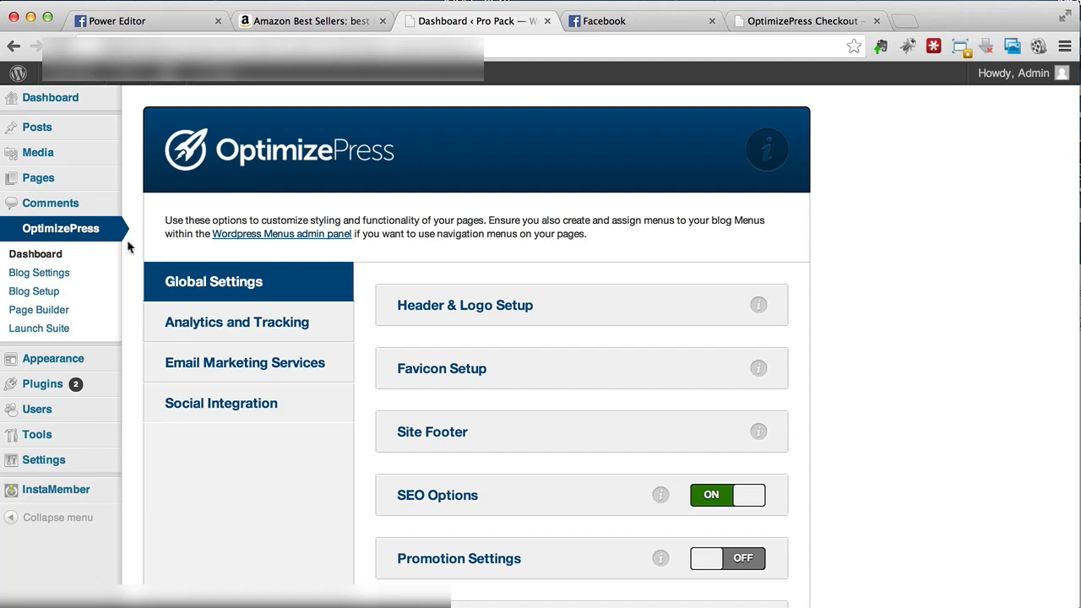
Step: Launch the OptimizePress Page Builder from the WordPress sidebar to start a new page
{"action": "left_click", "coordinate": [73, 316]}
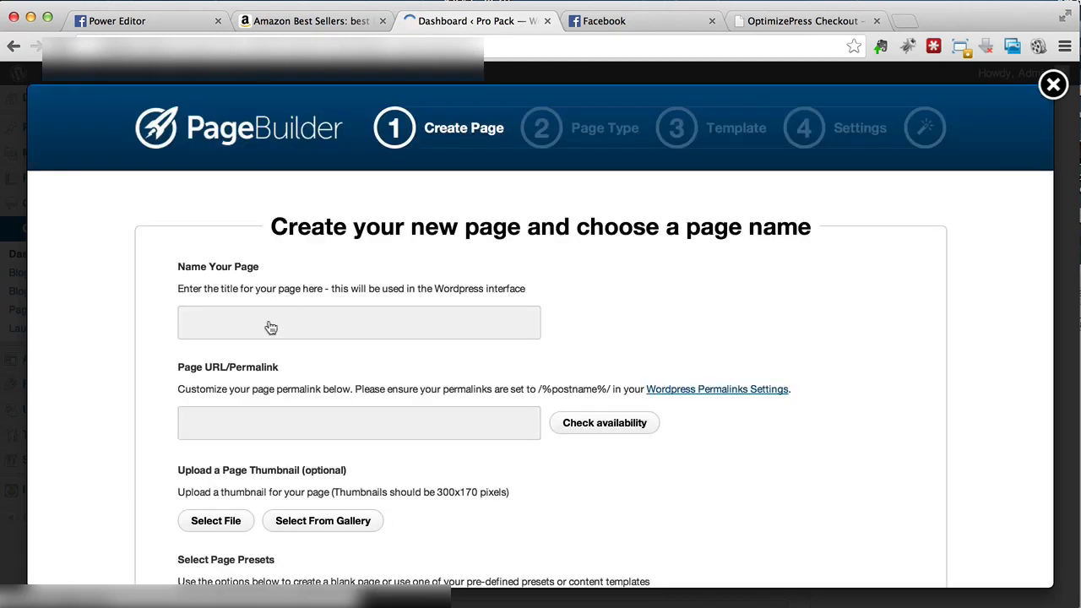
Step: Enter 'Squeeze Page FB' as the page name and remove the stray leading asterisk
{"action": "left_click", "coordinate": [265, 328]}
{"action": "type", "text": "*S"}
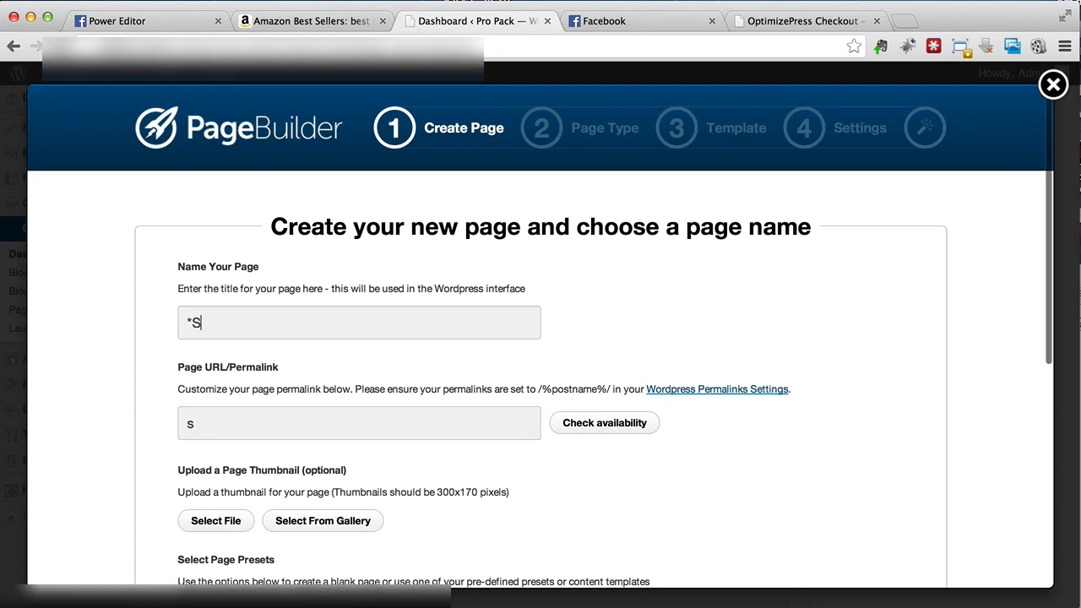
{"action": "type", "text": "queeze Page FB"}
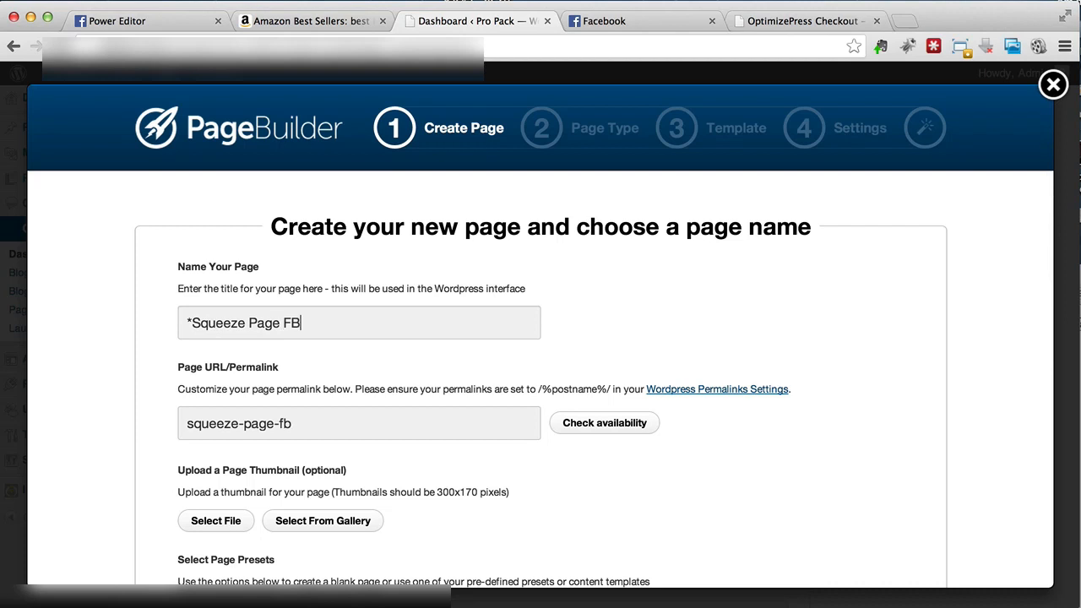
{"action": "key", "text": "super+Left"}
{"action": "key", "text": "shift+Right"}
{"action": "key", "text": "BackSpace"}
Step: Replace the name's ending so it reads 'Squeeze Page - Belly Fat'
{"action": "key", "text": "super+Right"}
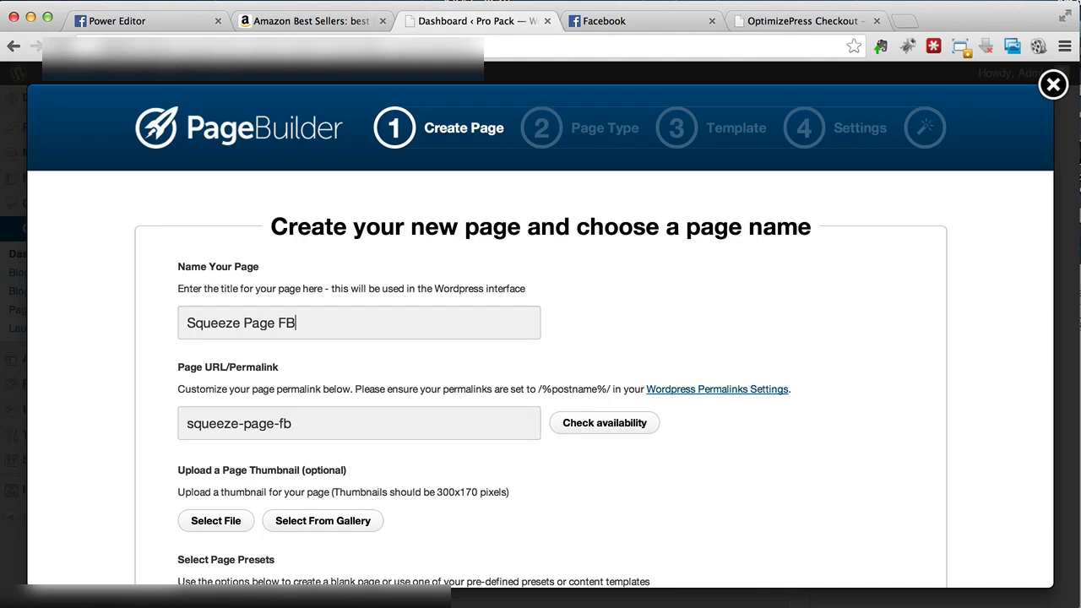
{"action": "key", "text": "shift+Left"}
{"action": "key", "text": "shift+Left"}
{"action": "type", "text": "- Weight Loss"}
{"action": "key", "text": "shift+Left"}
{"action": "key", "text": "shift+Left"}
{"action": "key", "text": "shift+Left"}
{"action": "key", "text": "shift+Left"}
{"action": "key", "text": "shift+Left"}
{"action": "key", "text": "shift+Left"}
{"action": "key", "text": "shift+Left"}
{"action": "key", "text": "shift+Left"}
{"action": "key", "text": "shift+Left"}
{"action": "key", "text": "shift+Left"}
{"action": "key", "text": "shift+Left"}
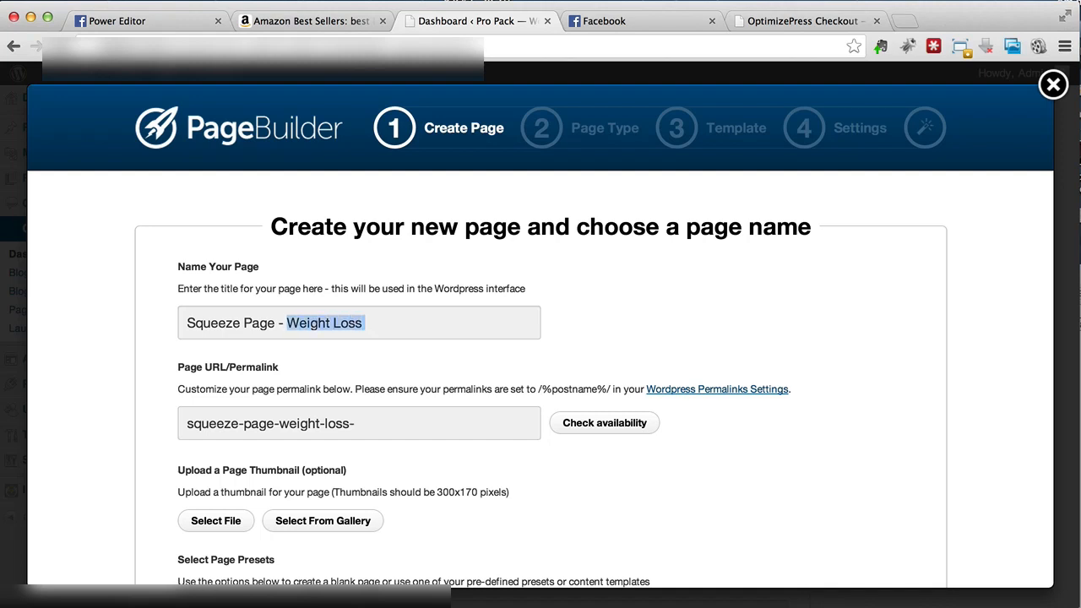
{"action": "key", "text": "shift+Left"}
{"action": "type", "text": "Belly"}
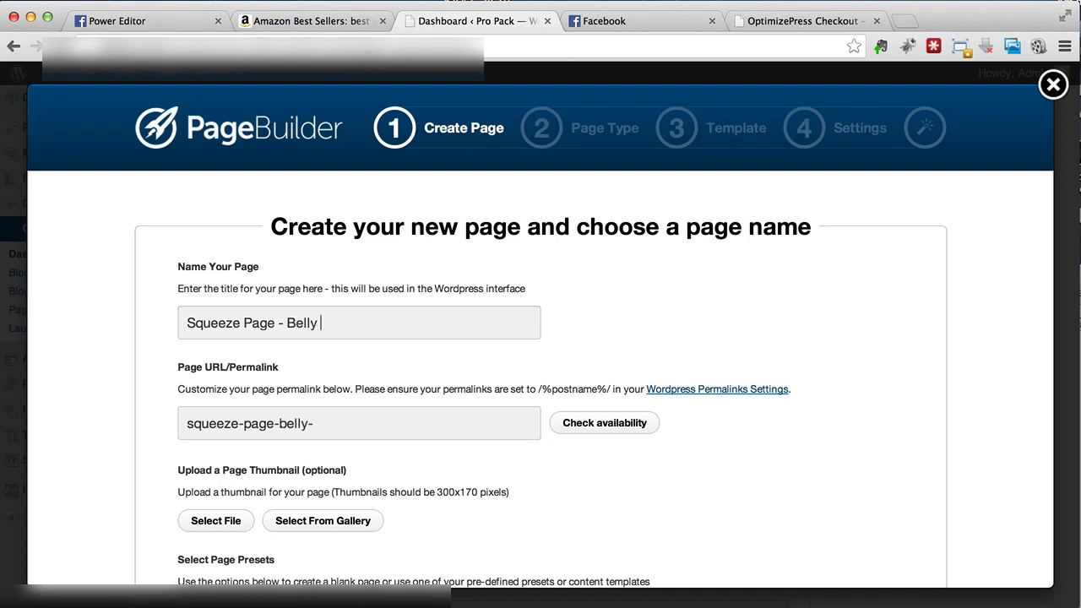
{"action": "type", "text": " Fat"}
{"action": "scroll", "coordinate": [345, 323], "scroll_direction": "down", "scroll_amount": 3}
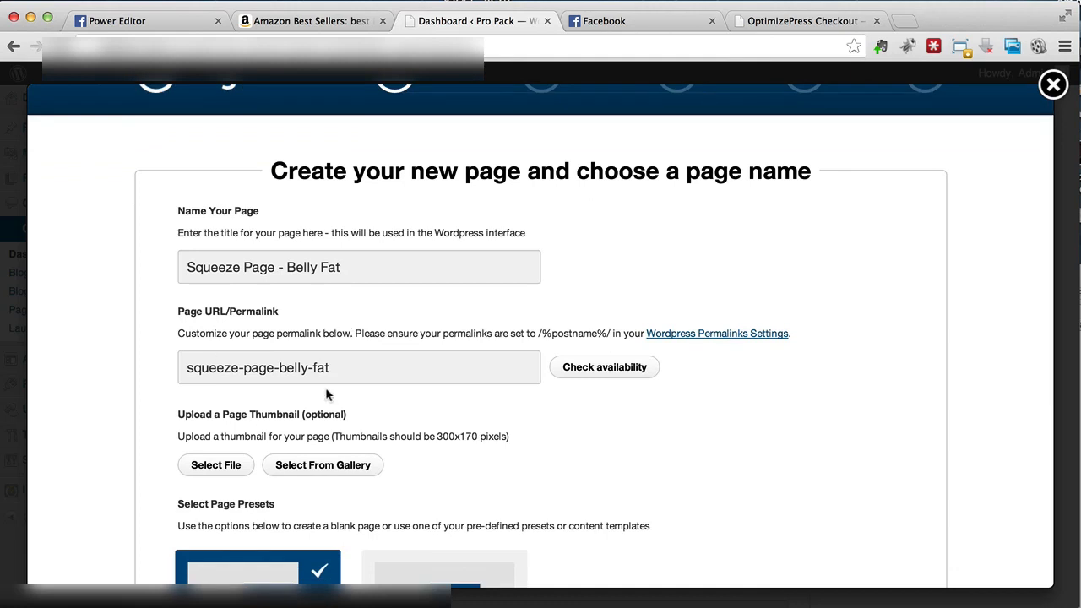
{"action": "scroll", "coordinate": [345, 370], "scroll_direction": "down", "scroll_amount": 10}
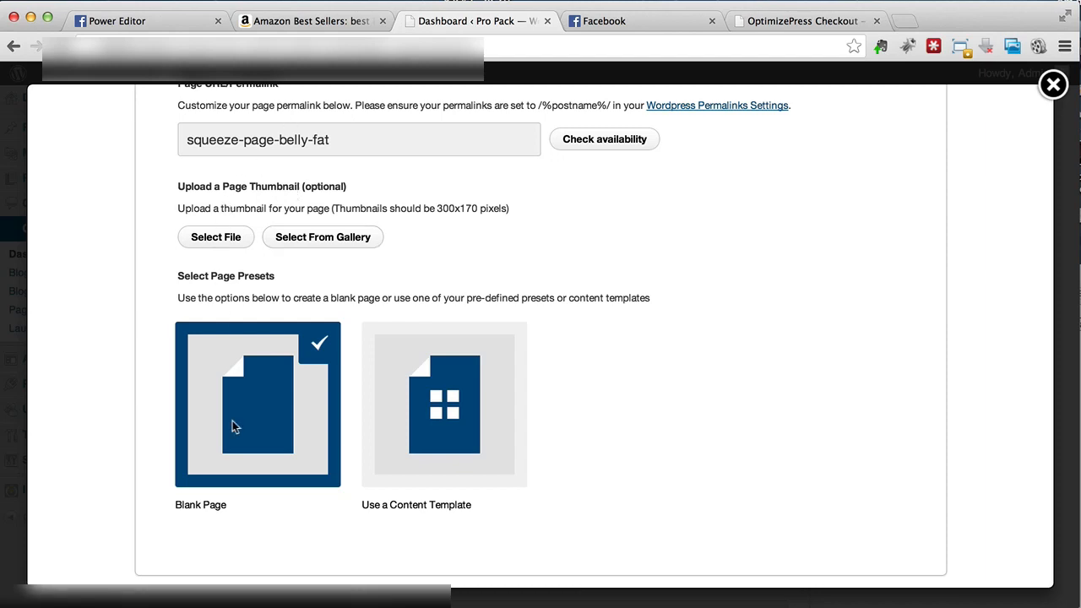
Step: Browse the content template gallery for the new page
{"action": "scroll", "coordinate": [274, 465], "scroll_direction": "down", "scroll_amount": 3}
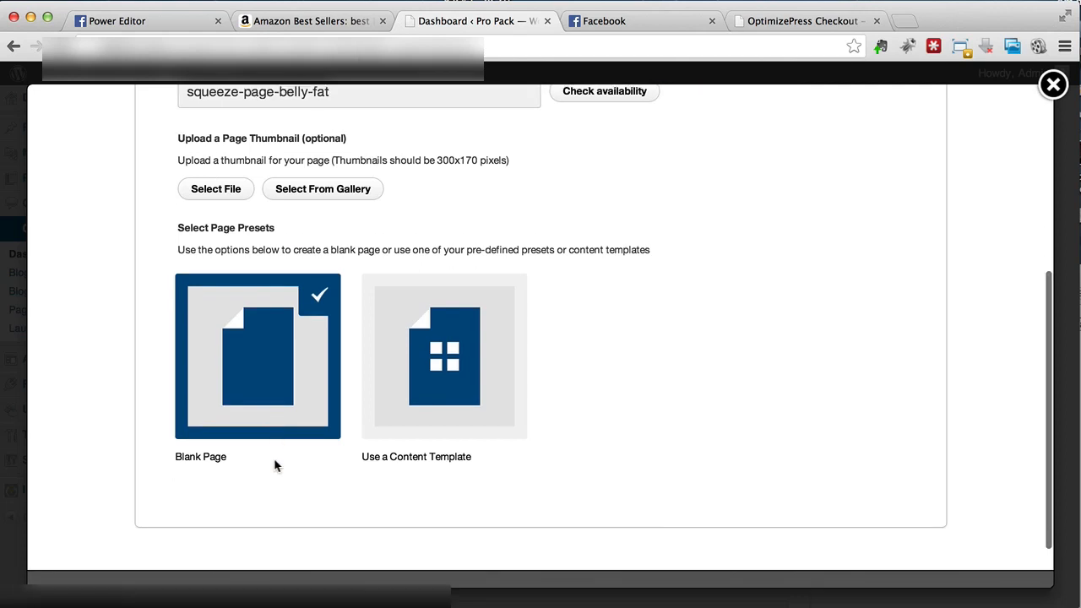
{"action": "left_click", "coordinate": [401, 400]}
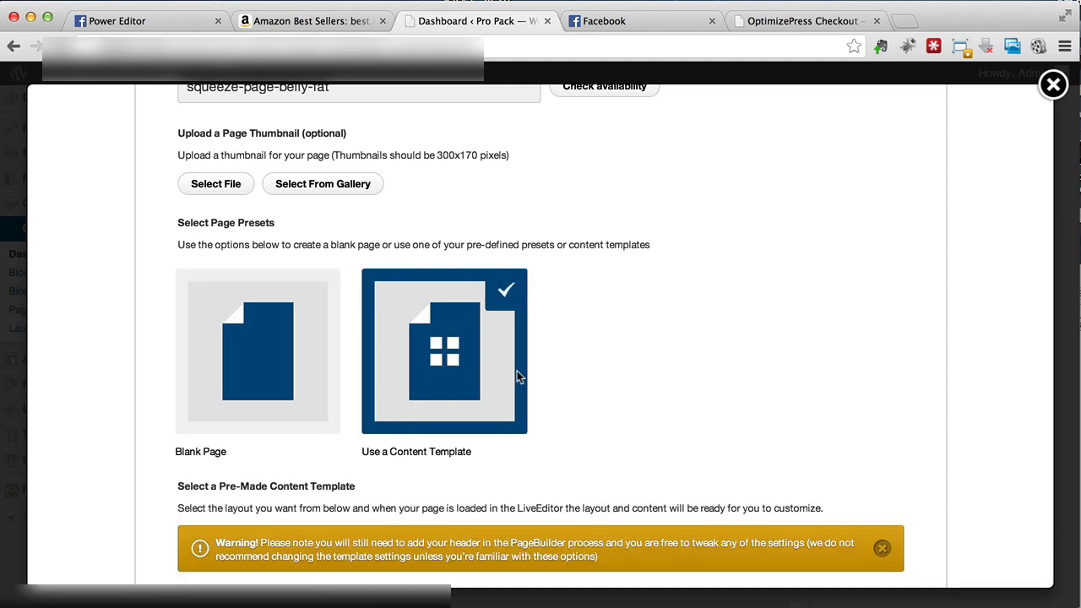
{"action": "scroll", "coordinate": [517, 374], "scroll_direction": "down", "scroll_amount": 5}
{"action": "scroll", "coordinate": [517, 375], "scroll_direction": "down", "scroll_amount": 3}
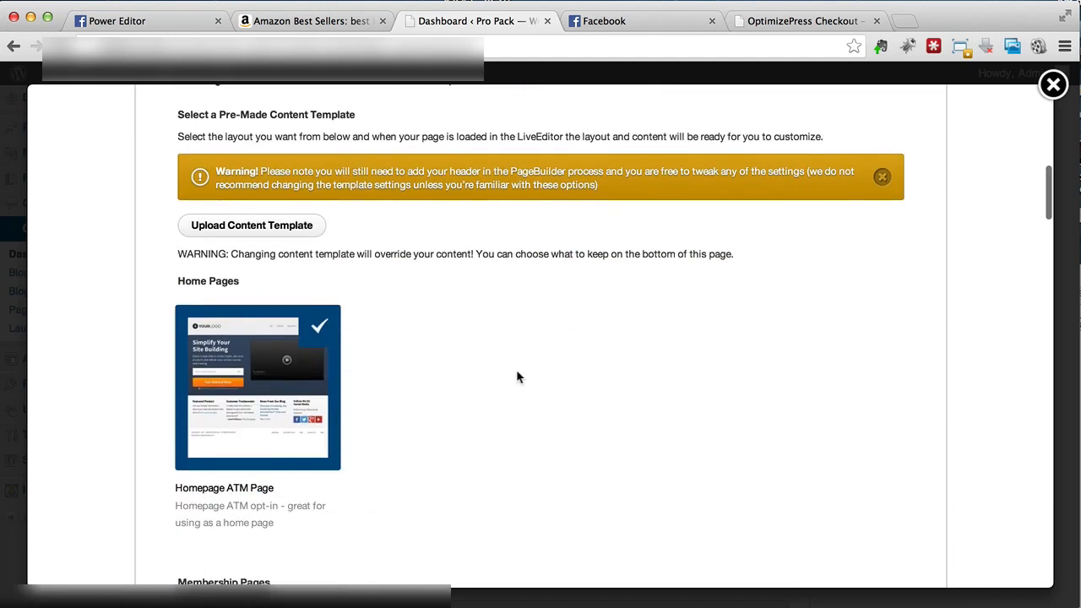
{"action": "scroll", "coordinate": [516, 372], "scroll_direction": "up", "scroll_amount": 3}
{"action": "scroll", "coordinate": [517, 374], "scroll_direction": "down", "scroll_amount": 5}
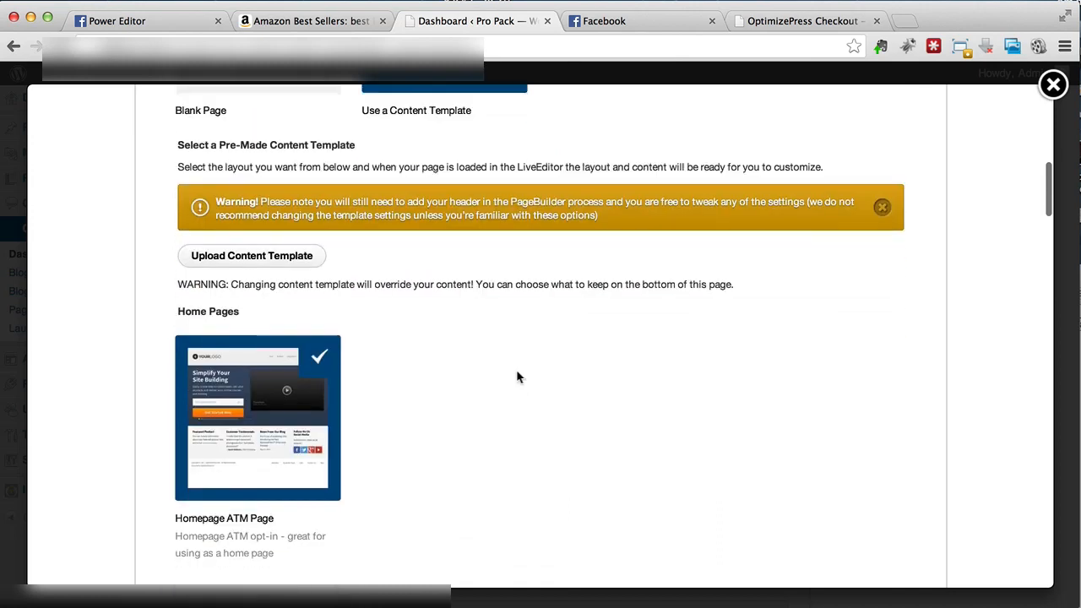
{"action": "scroll", "coordinate": [516, 370], "scroll_direction": "down", "scroll_amount": 5}
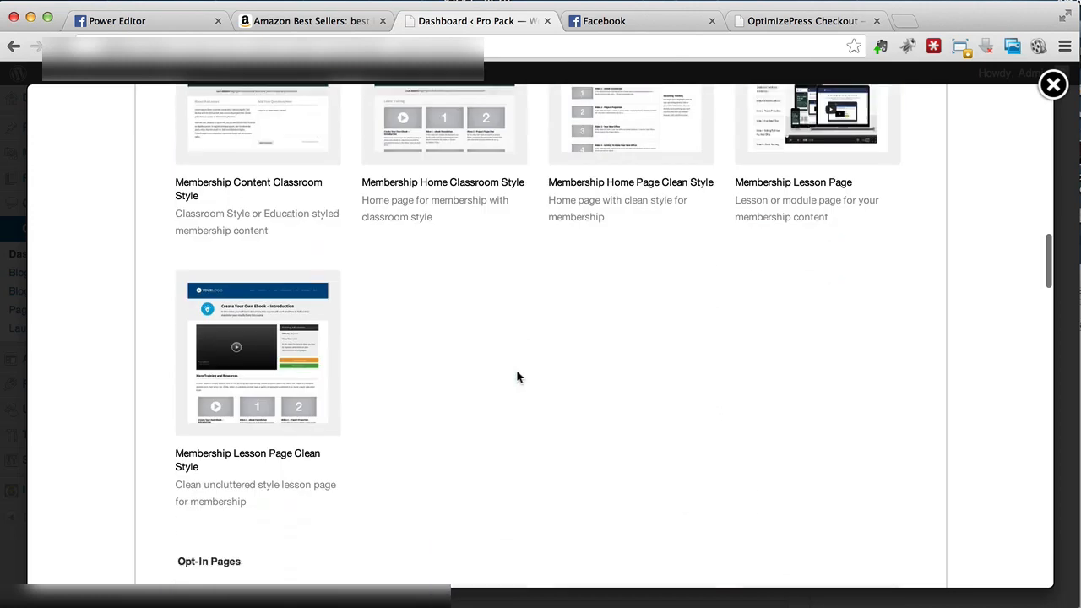
{"action": "scroll", "coordinate": [516, 369], "scroll_direction": "down", "scroll_amount": 5}
{"action": "scroll", "coordinate": [516, 370], "scroll_direction": "down", "scroll_amount": 3}
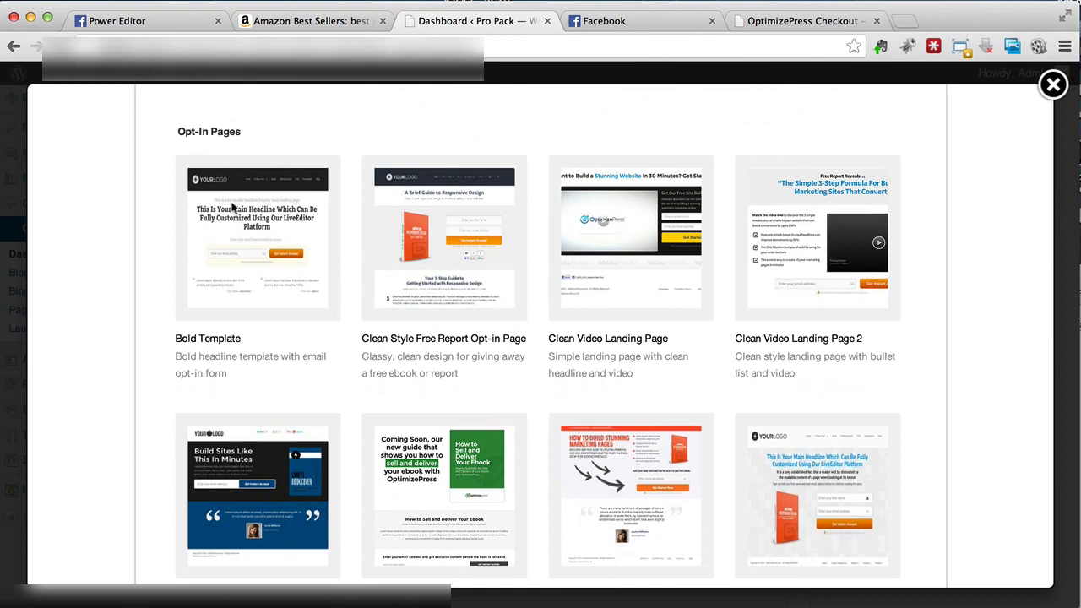
{"action": "scroll", "coordinate": [234, 208], "scroll_direction": "down", "scroll_amount": 1}
{"action": "scroll", "coordinate": [232, 203], "scroll_direction": "down", "scroll_amount": 10}
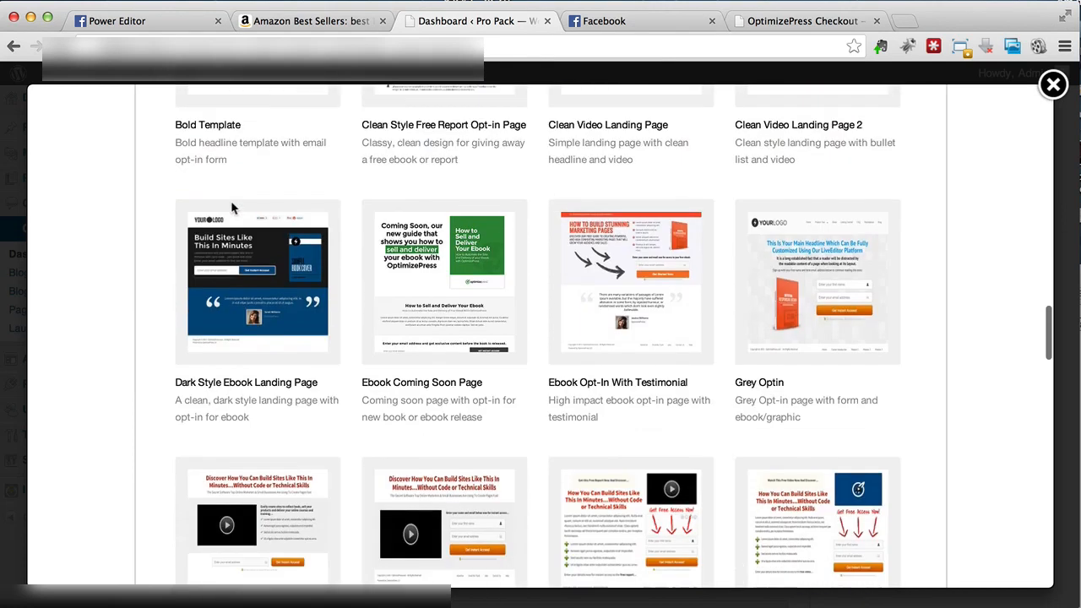
{"action": "scroll", "coordinate": [306, 400], "scroll_direction": "down", "scroll_amount": 4}
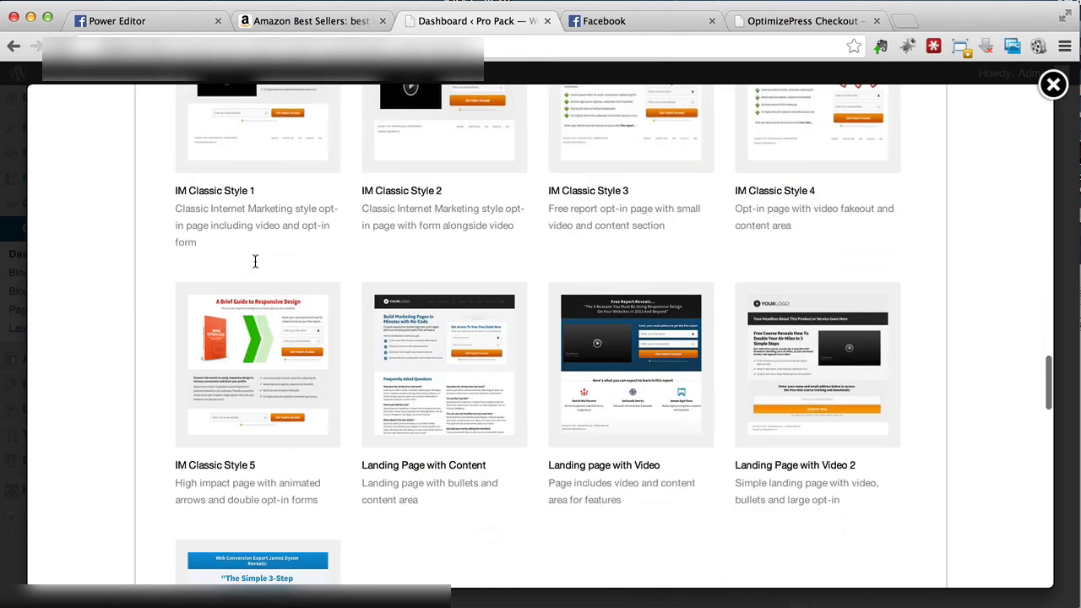
{"action": "scroll", "coordinate": [306, 404], "scroll_direction": "down", "scroll_amount": 3}
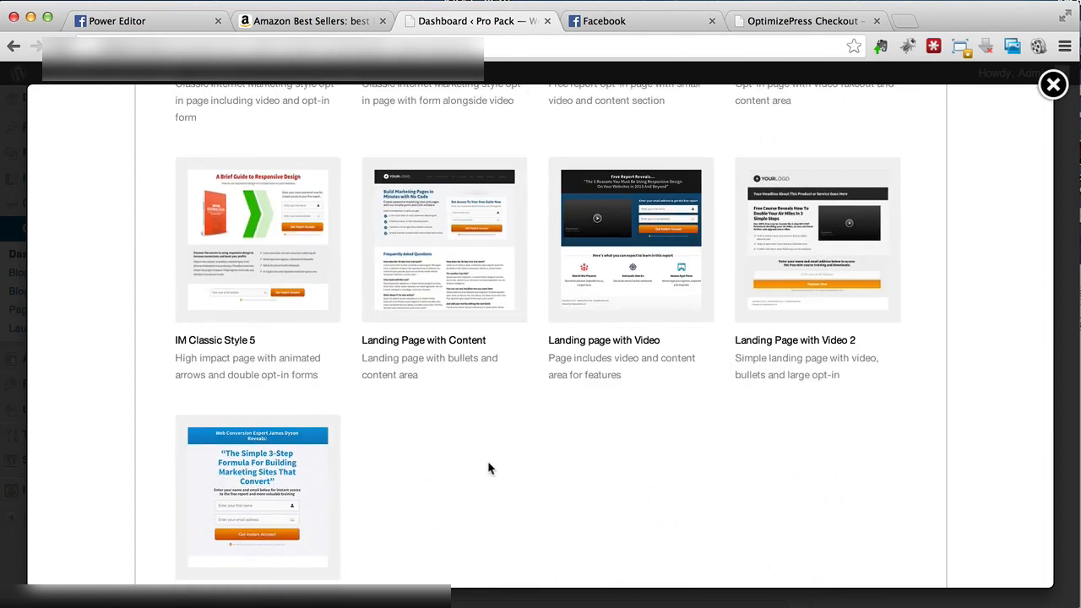
Step: Go back to the Blank Page option and proceed to step 2, Page Type
{"action": "scroll", "coordinate": [487, 464], "scroll_direction": "up", "scroll_amount": 1}
{"action": "scroll", "coordinate": [487, 462], "scroll_direction": "up", "scroll_amount": 7}
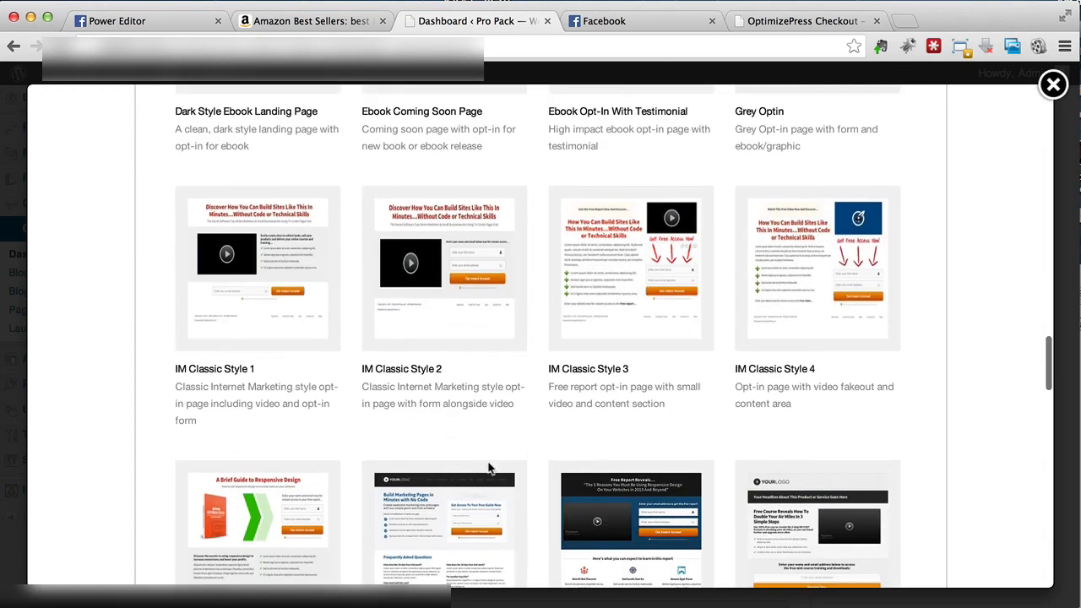
{"action": "scroll", "coordinate": [488, 462], "scroll_direction": "up", "scroll_amount": 3}
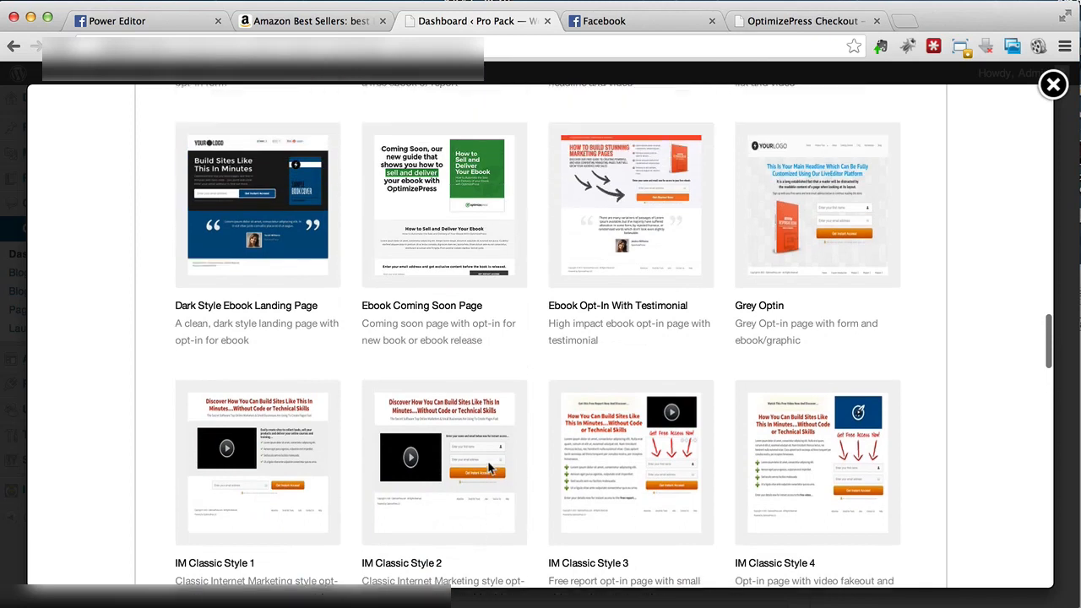
{"action": "scroll", "coordinate": [488, 467], "scroll_direction": "up", "scroll_amount": 2}
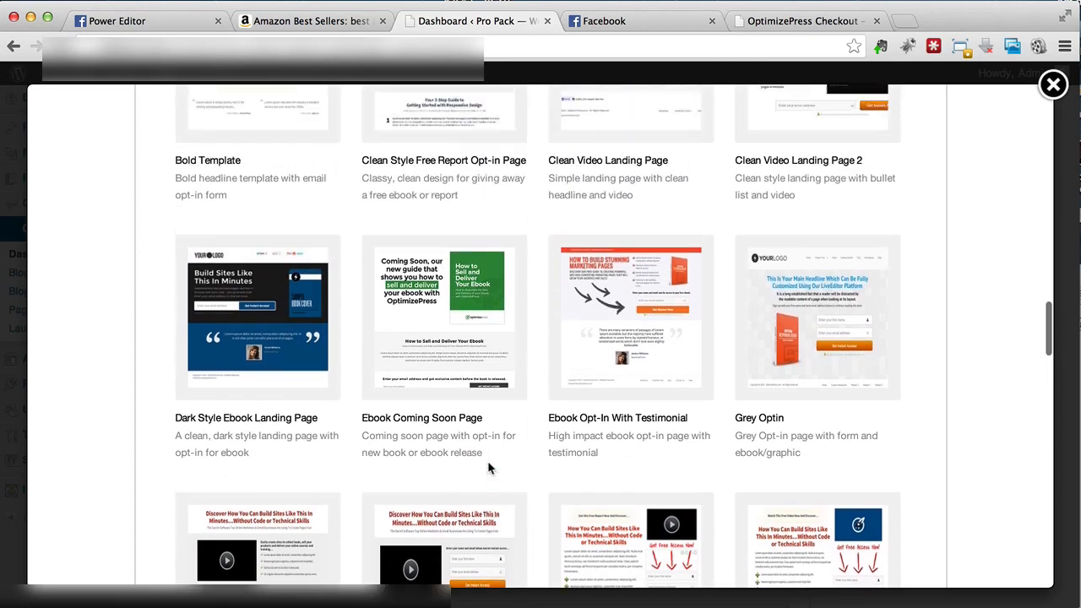
{"action": "scroll", "coordinate": [489, 467], "scroll_direction": "up", "scroll_amount": 4}
{"action": "scroll", "coordinate": [488, 464], "scroll_direction": "up", "scroll_amount": 15}
{"action": "scroll", "coordinate": [488, 464], "scroll_direction": "up", "scroll_amount": 10}
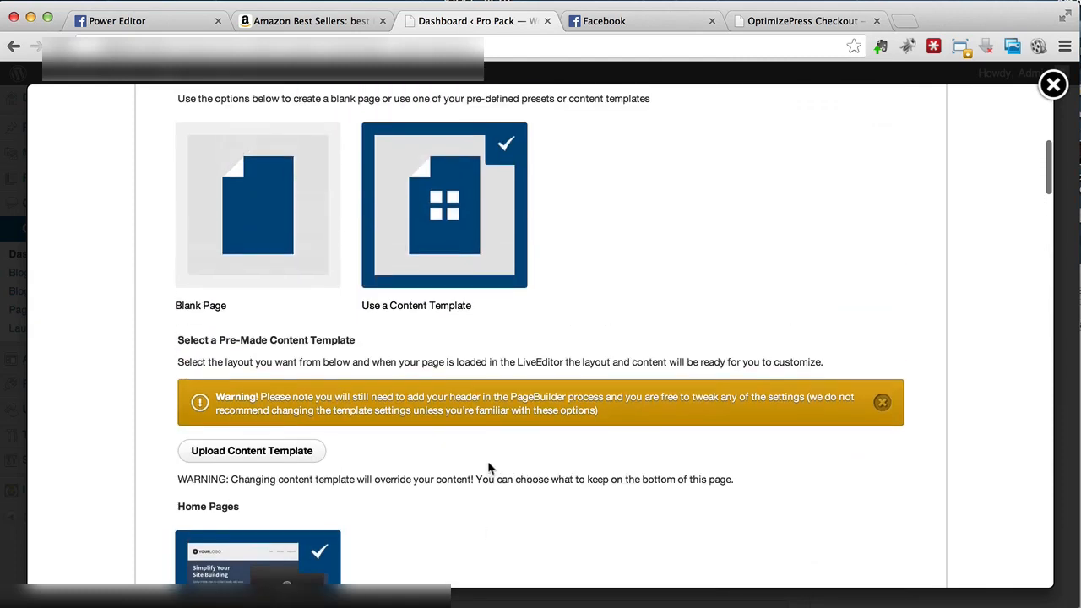
{"action": "left_click", "coordinate": [273, 331]}
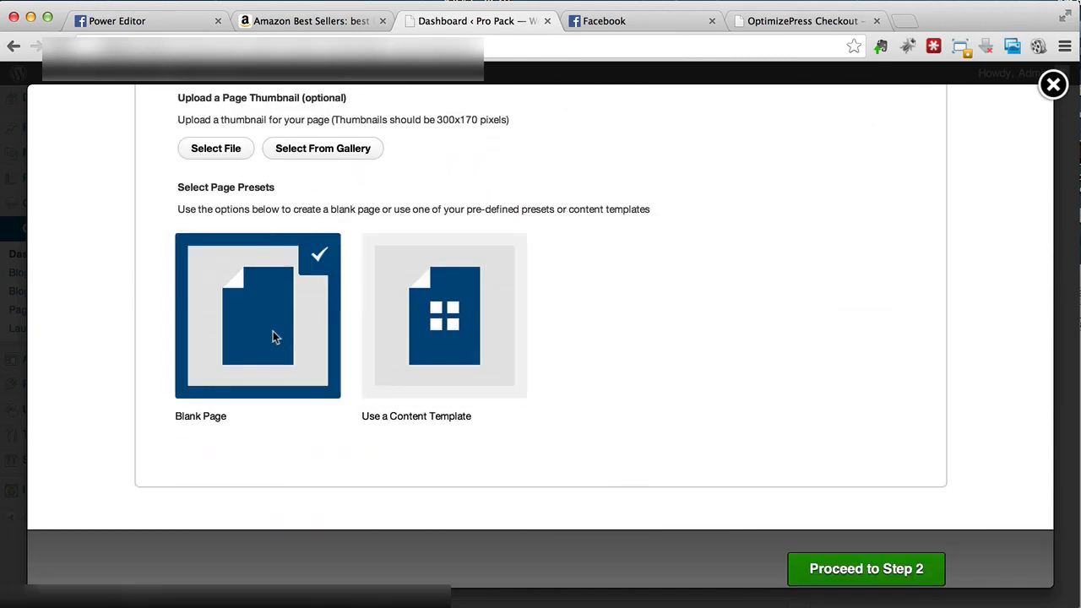
{"action": "left_click", "coordinate": [859, 574]}
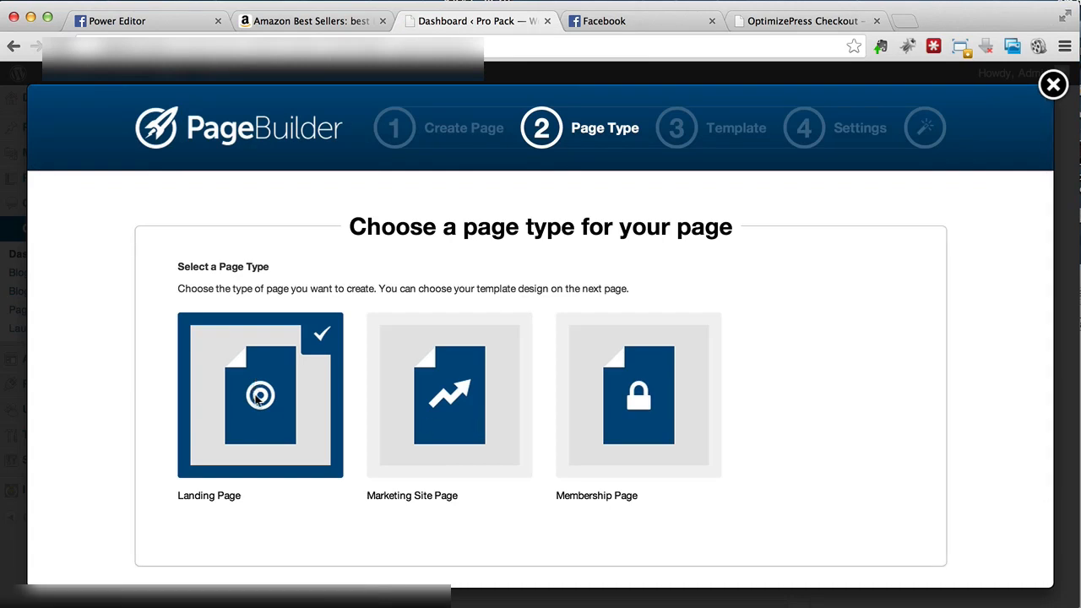
Step: Keep Landing Page as the page type and proceed to step 3, templates
{"action": "scroll", "coordinate": [253, 402], "scroll_direction": "down", "scroll_amount": 3}
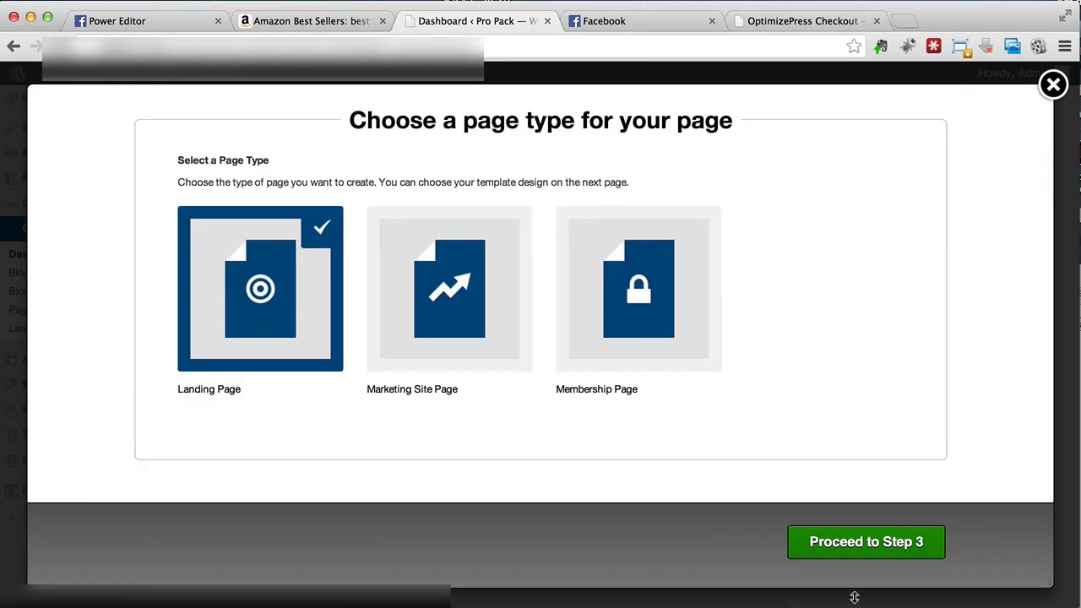
{"action": "left_click", "coordinate": [862, 551]}
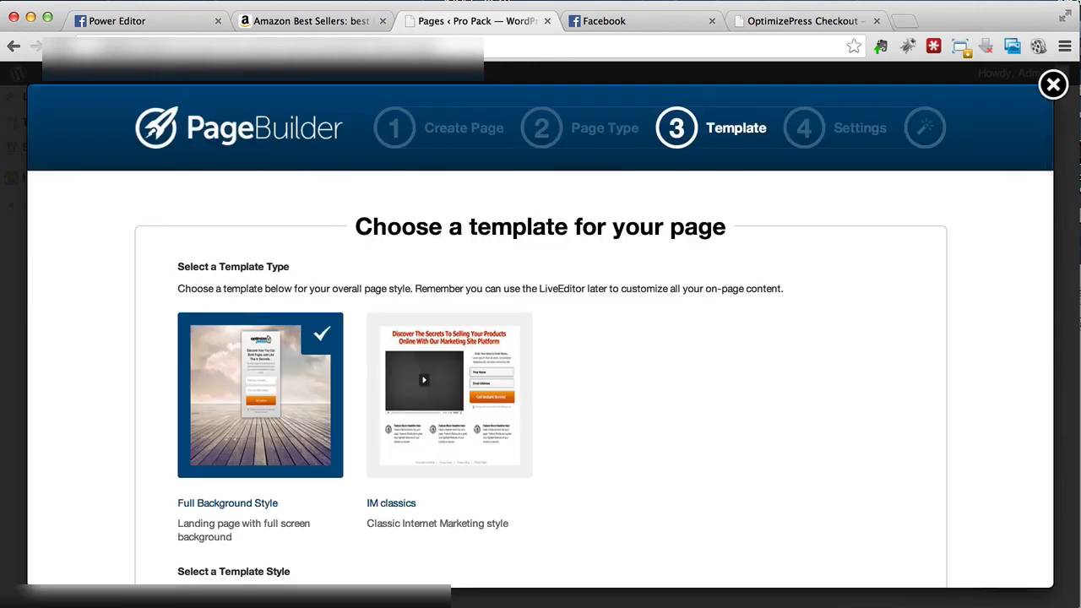
Step: Keep the Full Background Style template with 'White box on full background' and proceed to Settings
{"action": "scroll", "coordinate": [687, 324], "scroll_direction": "down", "scroll_amount": 5}
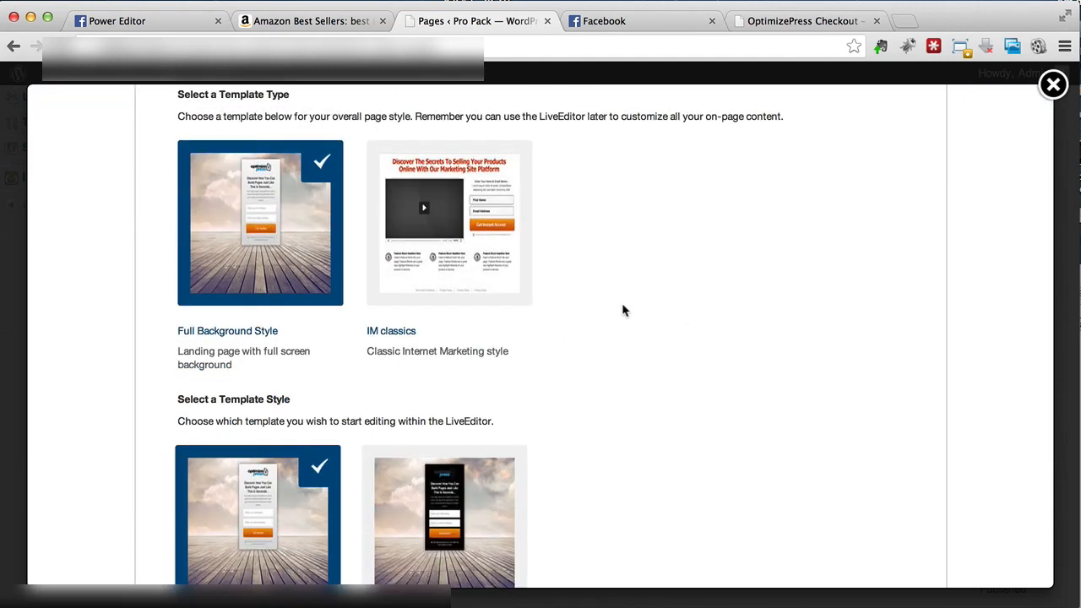
{"action": "scroll", "coordinate": [622, 311], "scroll_direction": "up", "scroll_amount": 2}
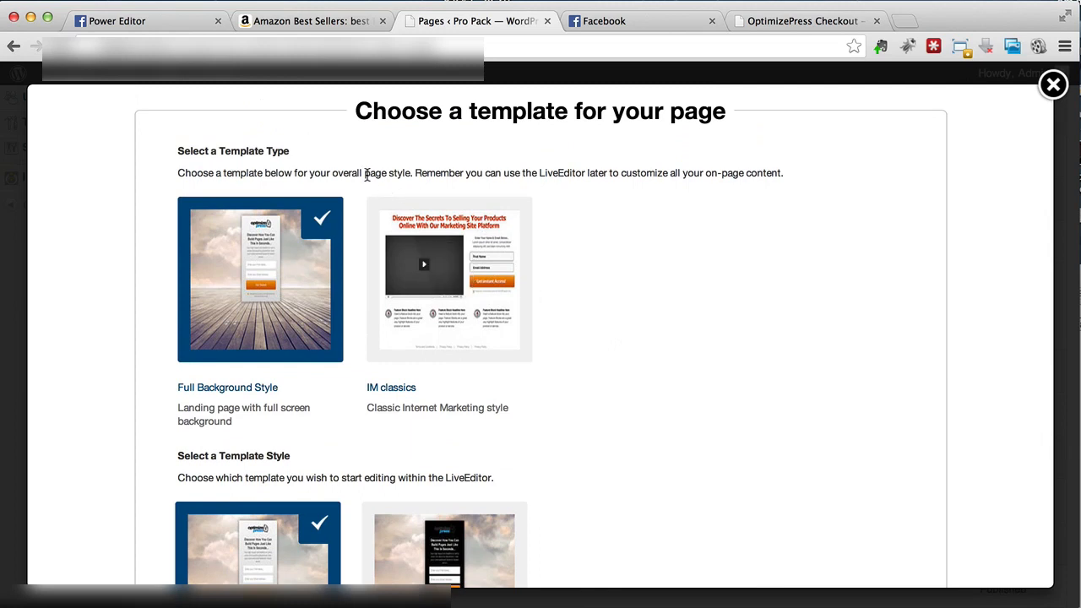
{"action": "scroll", "coordinate": [366, 177], "scroll_direction": "down", "scroll_amount": 2}
{"action": "scroll", "coordinate": [367, 180], "scroll_direction": "down", "scroll_amount": 5}
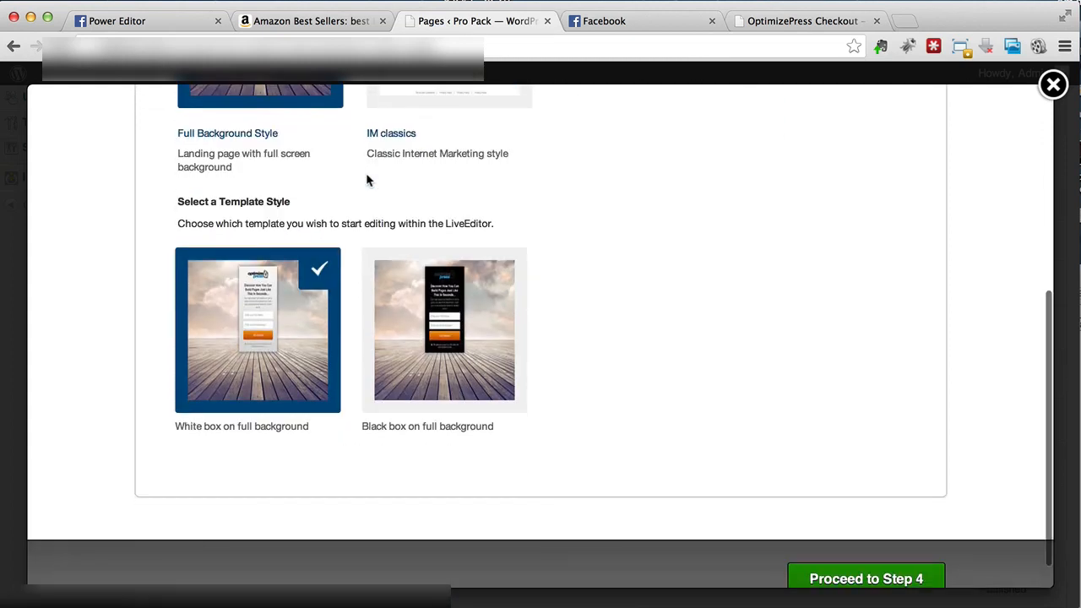
{"action": "scroll", "coordinate": [367, 179], "scroll_direction": "up", "scroll_amount": 1}
{"action": "scroll", "coordinate": [366, 180], "scroll_direction": "up", "scroll_amount": 3}
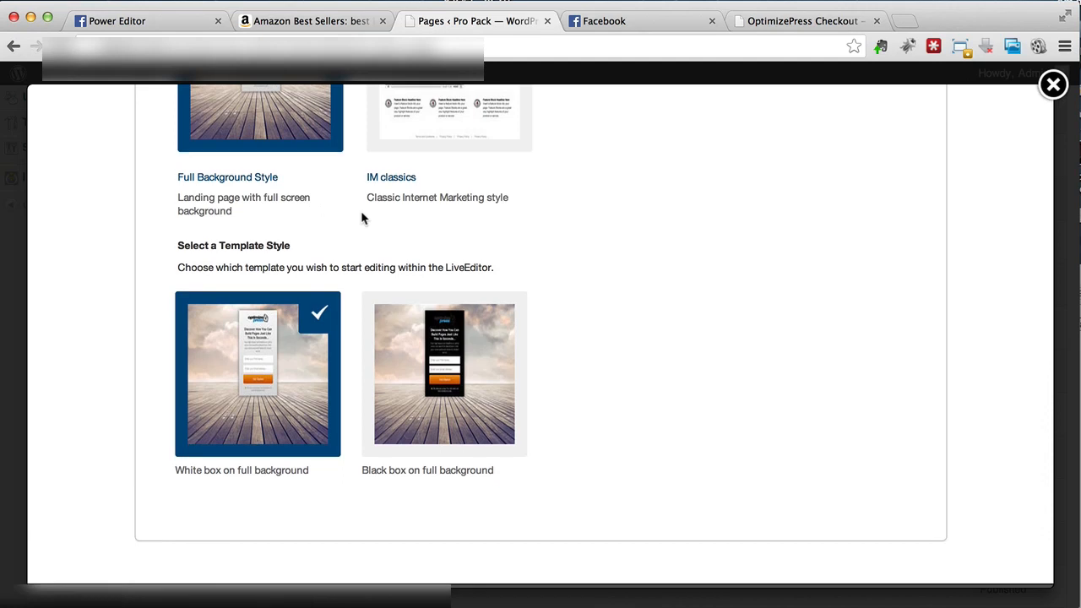
{"action": "scroll", "coordinate": [361, 213], "scroll_direction": "up", "scroll_amount": 12}
{"action": "mouse_move", "coordinate": [426, 237]}
{"action": "mouse_move", "coordinate": [226, 235]}
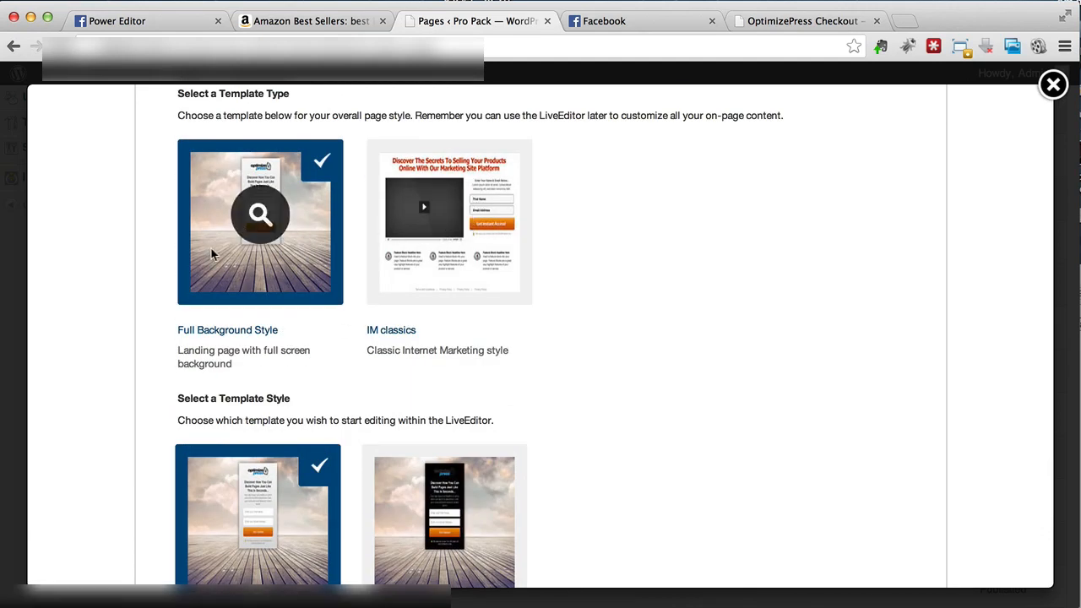
{"action": "scroll", "coordinate": [211, 248], "scroll_direction": "down", "scroll_amount": 5}
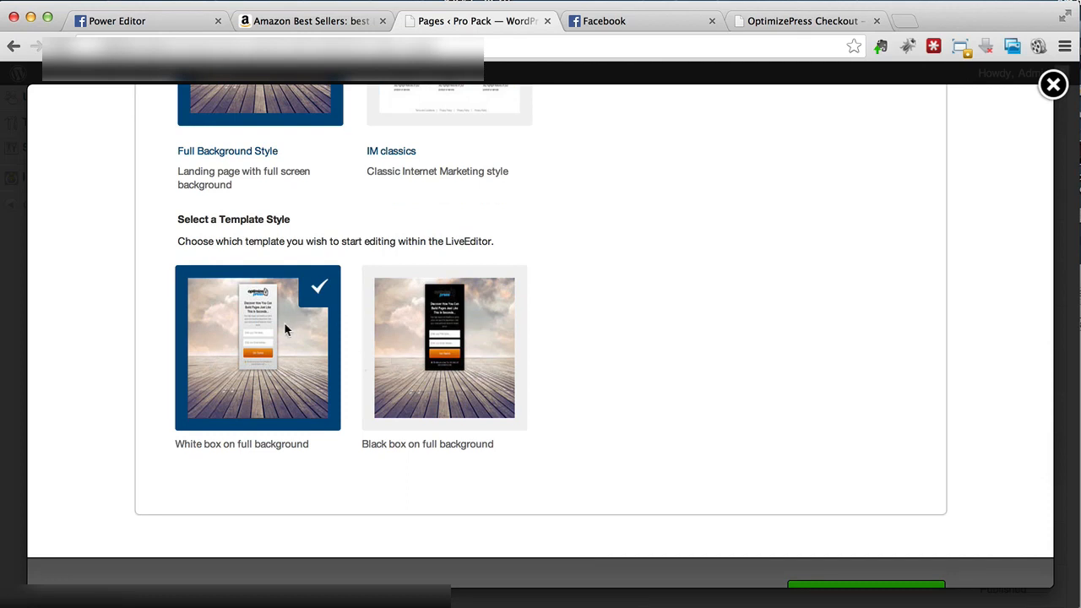
{"action": "scroll", "coordinate": [285, 329], "scroll_direction": "down", "scroll_amount": 2}
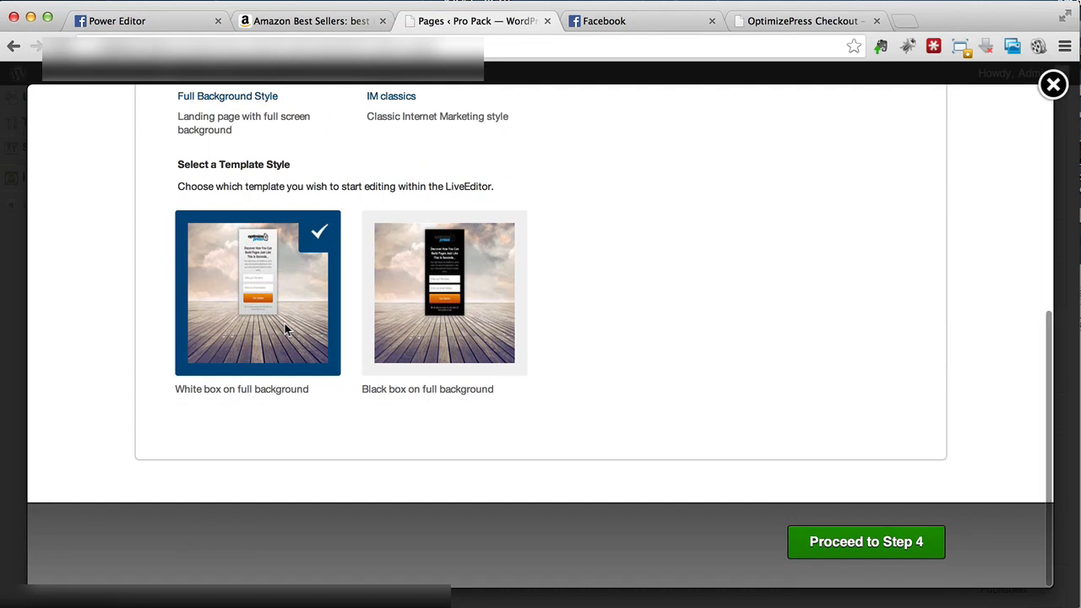
{"action": "left_click", "coordinate": [826, 551]}
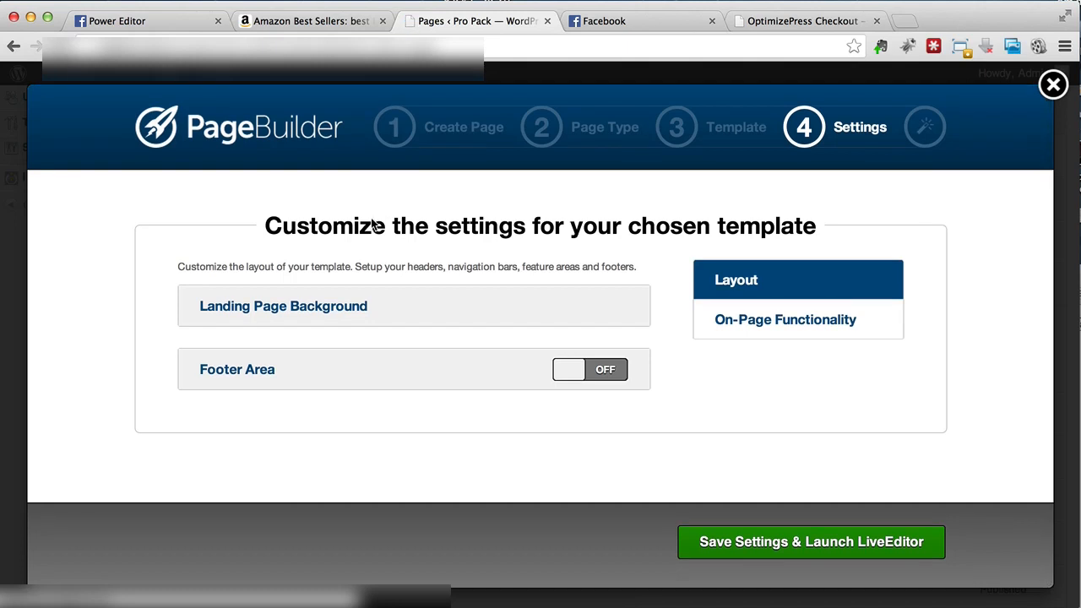
Step: Expand Landing Page Background and open the Add Media file chooser, checking the Media Library
{"action": "left_click", "coordinate": [301, 315]}
{"action": "scroll", "coordinate": [302, 316], "scroll_direction": "down", "scroll_amount": 2}
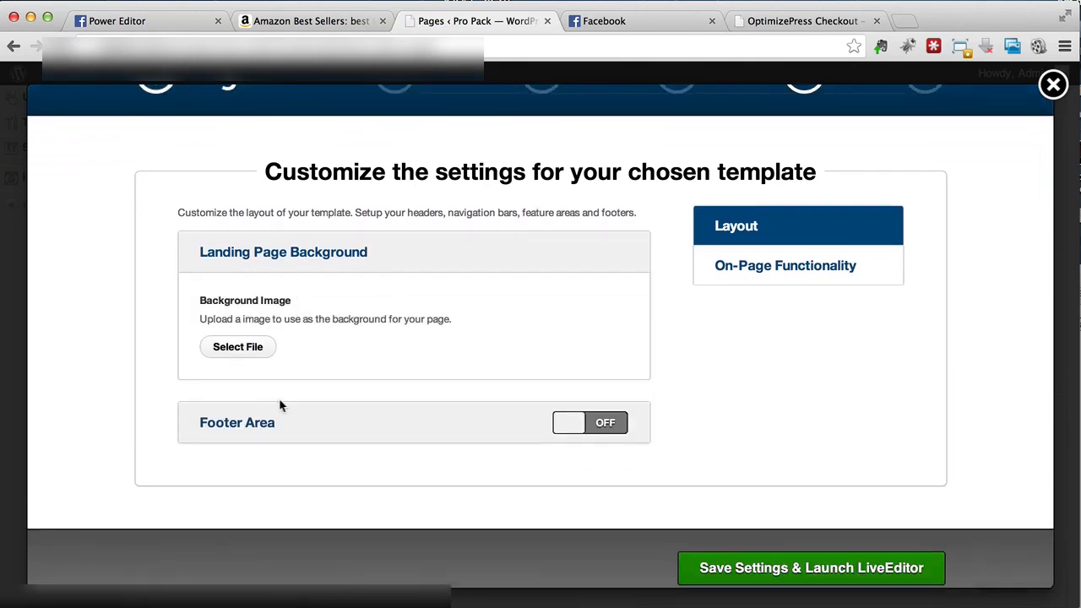
{"action": "left_click", "coordinate": [241, 350]}
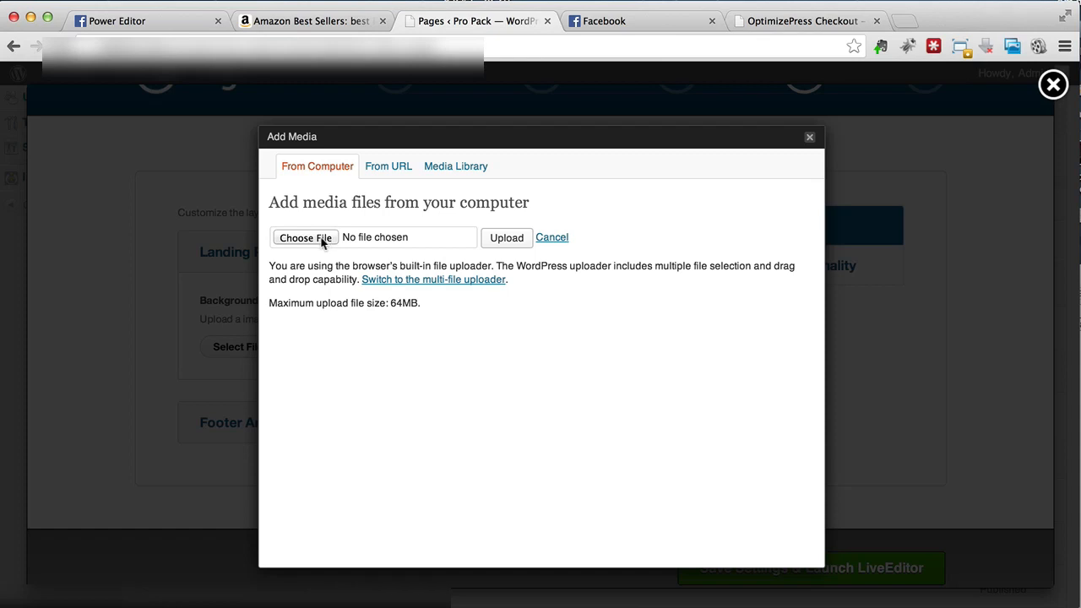
{"action": "left_click", "coordinate": [454, 169]}
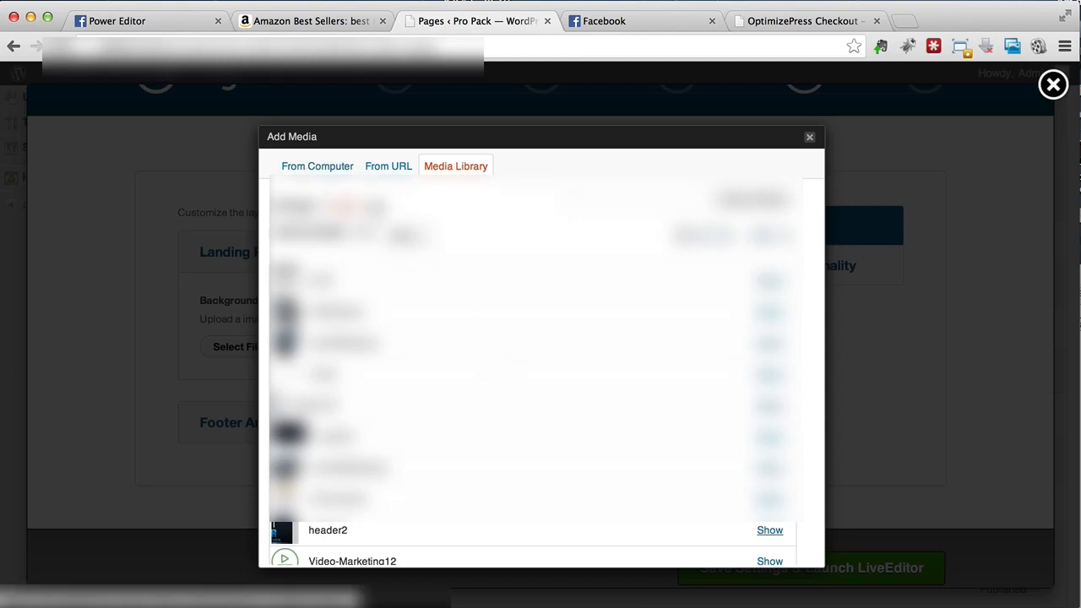
{"action": "left_click", "coordinate": [333, 169]}
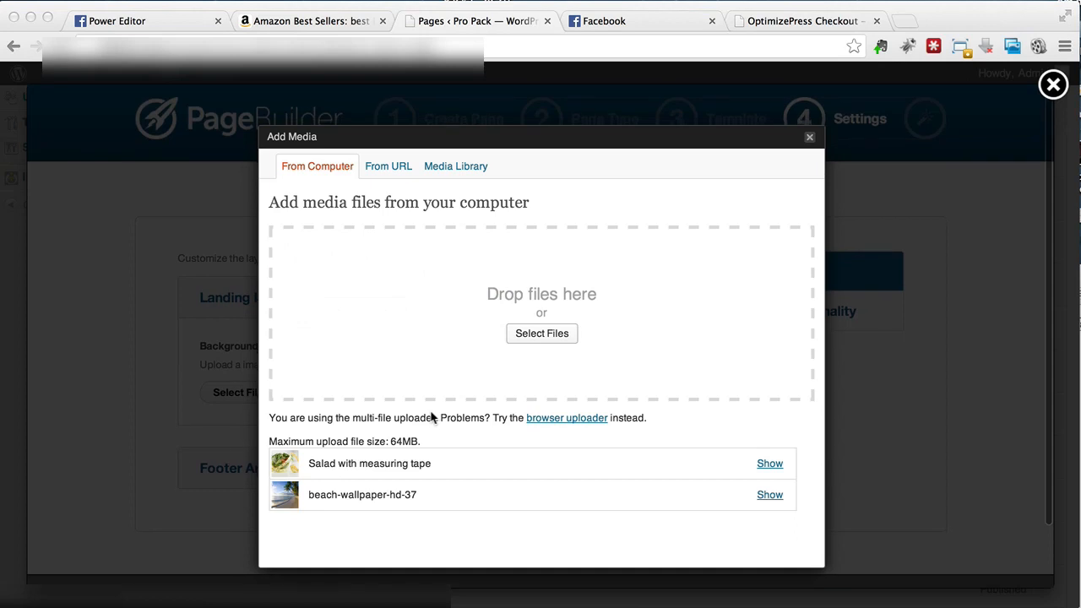
Step: Show the details of the uploaded beach-wallpaper-hd-37.jpg (1600 × 1200) image
{"action": "left_click", "coordinate": [772, 499]}
{"action": "left_click", "coordinate": [770, 496]}
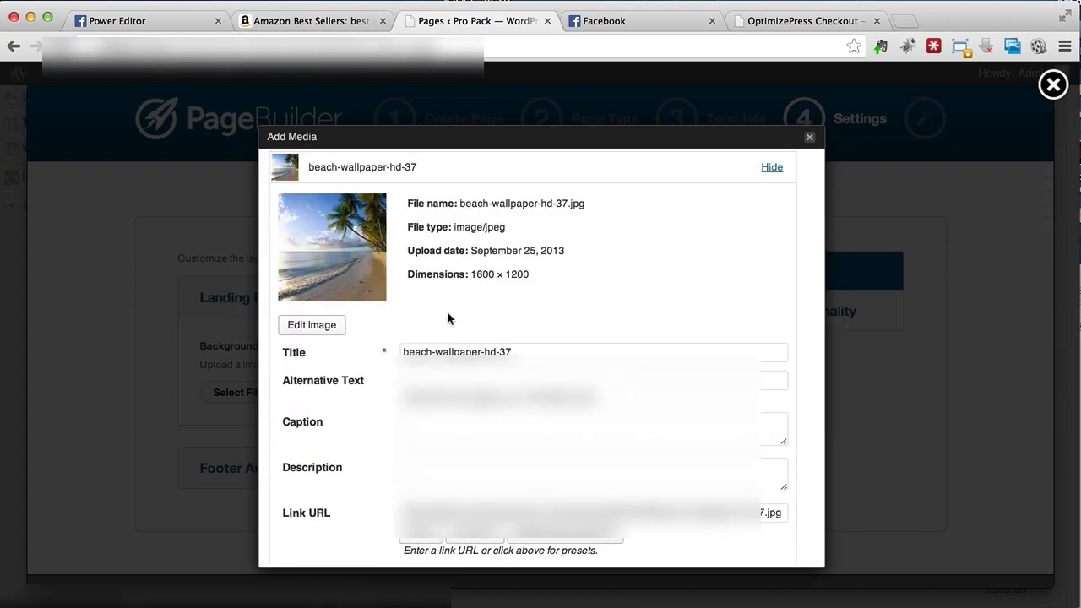
{"action": "scroll", "coordinate": [447, 311], "scroll_direction": "down", "scroll_amount": 1}
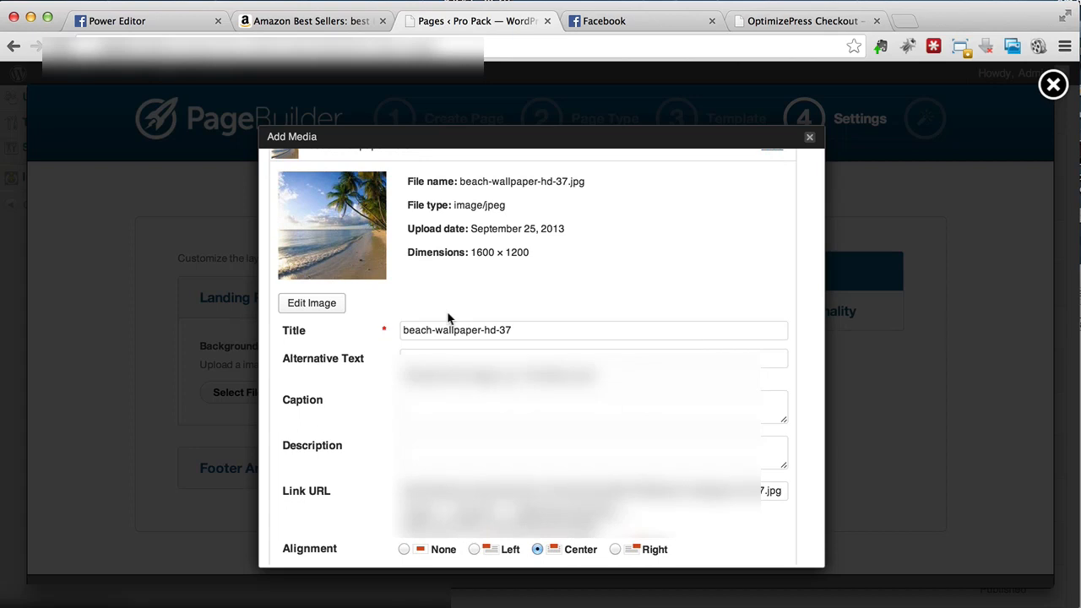
{"action": "scroll", "coordinate": [448, 317], "scroll_direction": "down", "scroll_amount": 1}
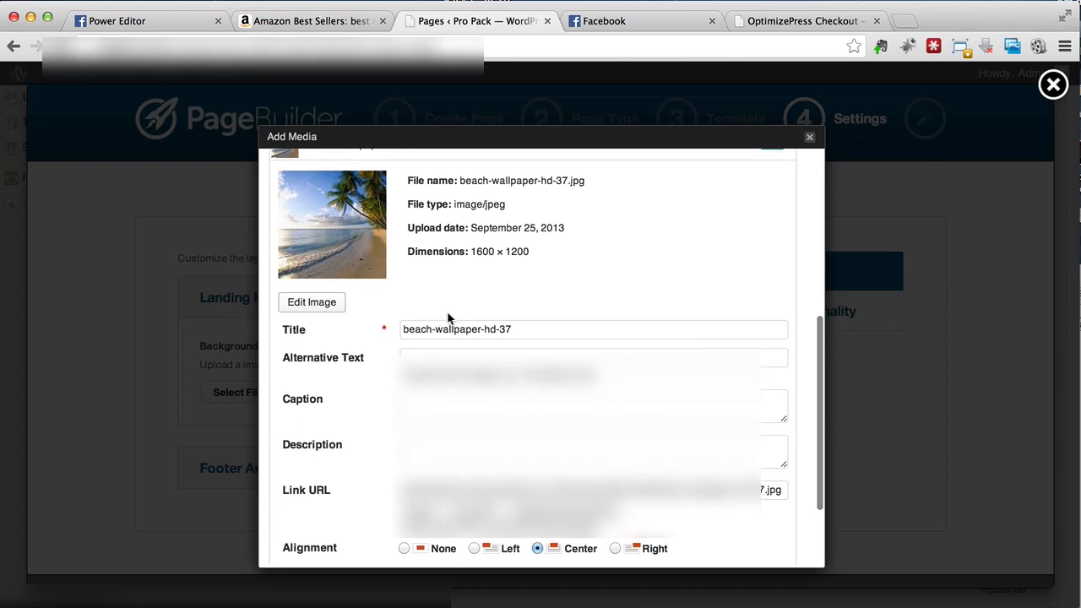
{"action": "scroll", "coordinate": [447, 317], "scroll_direction": "down", "scroll_amount": 2}
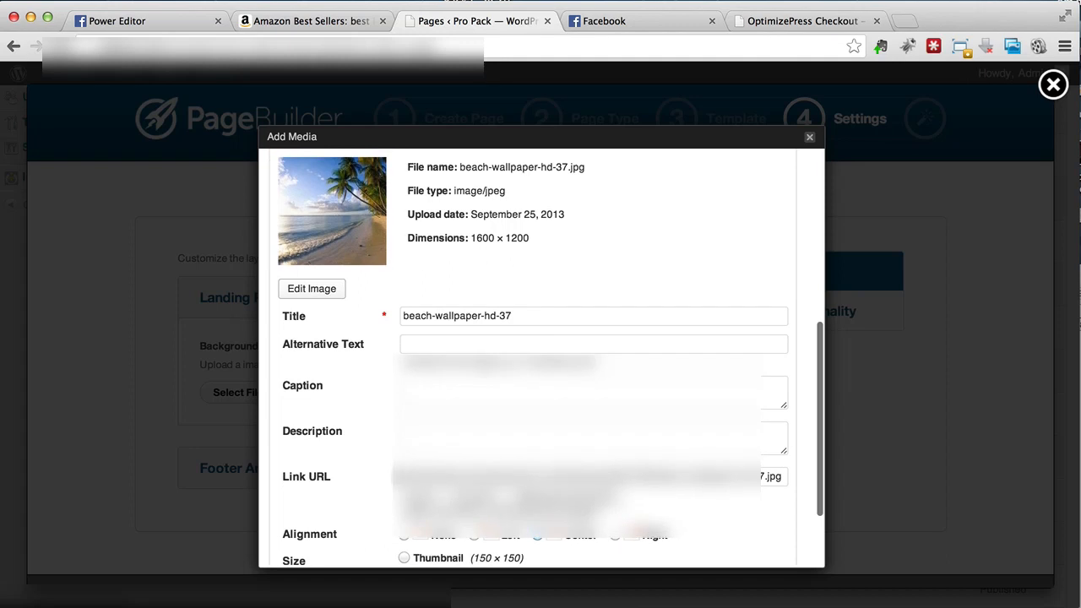
{"action": "scroll", "coordinate": [366, 434], "scroll_direction": "down", "scroll_amount": 5}
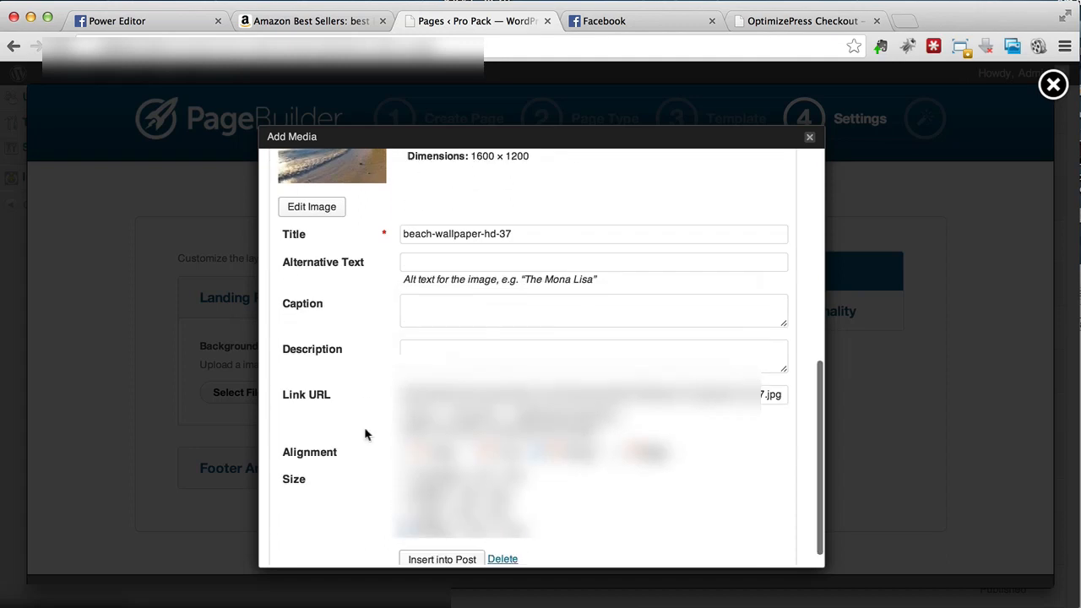
Step: Insert the beach photo as the landing page background and save settings to launch LiveEditor
{"action": "left_click", "coordinate": [421, 541]}
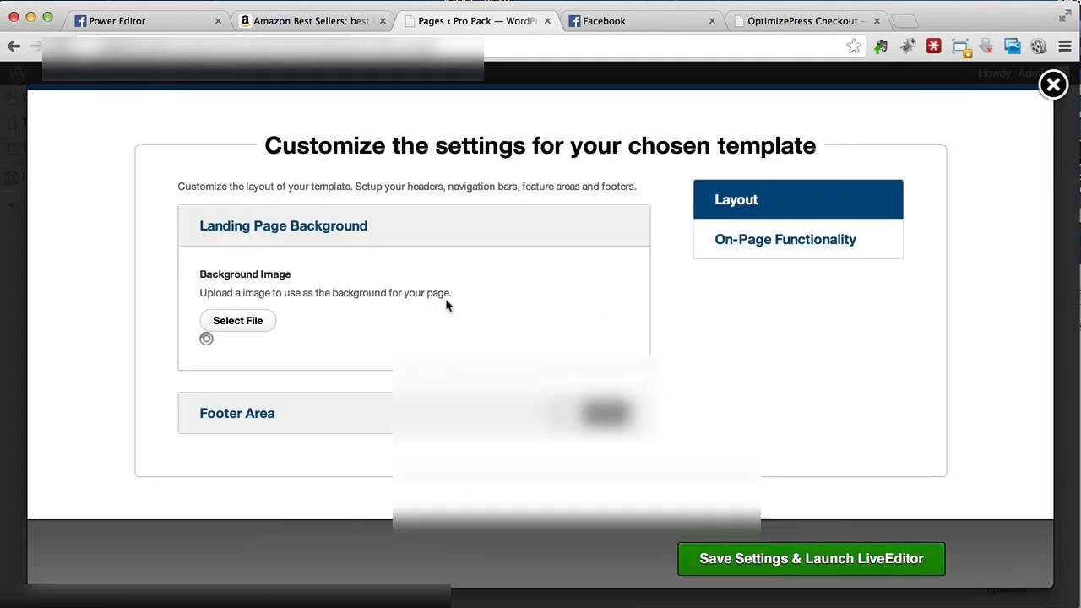
{"action": "scroll", "coordinate": [376, 284], "scroll_direction": "down", "scroll_amount": 8}
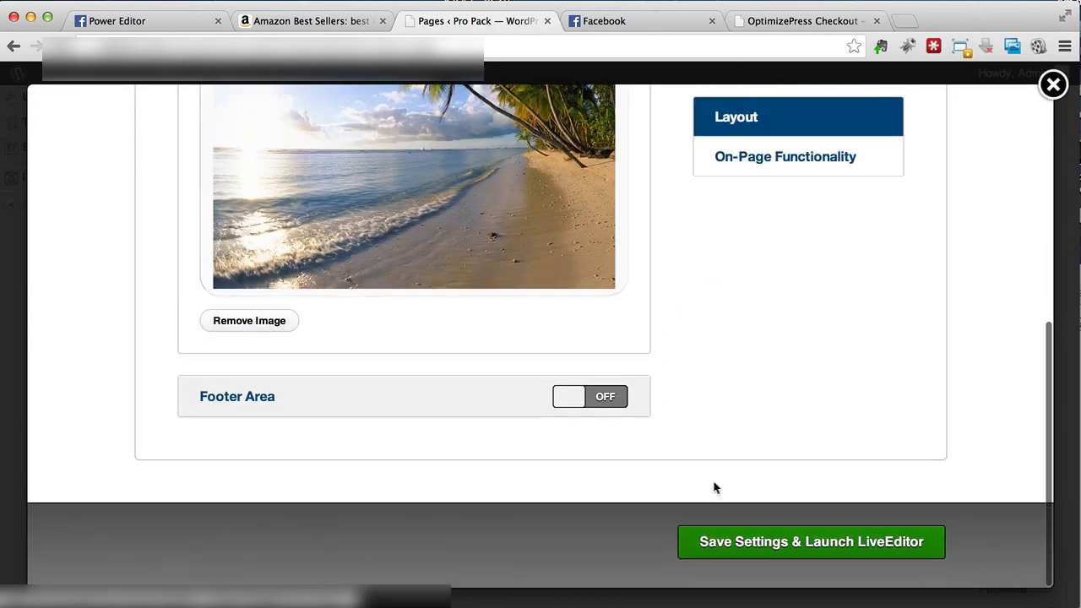
{"action": "left_click", "coordinate": [725, 547]}
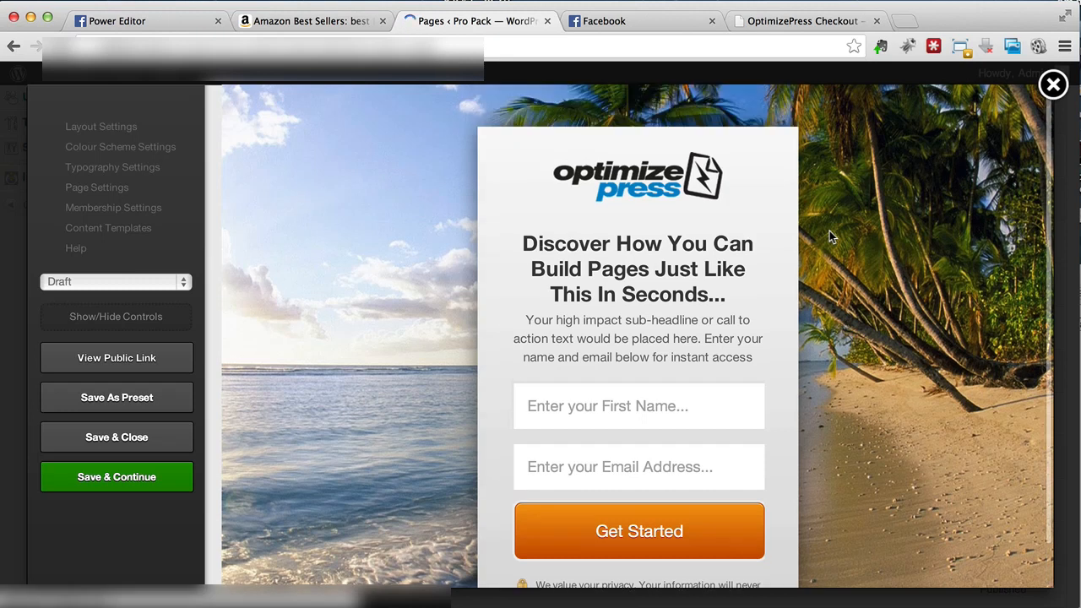
Step: Open the public Squeeze Page – Belly Fat link in a new tab, then return to LiveEditor
{"action": "right_click", "coordinate": [185, 377]}
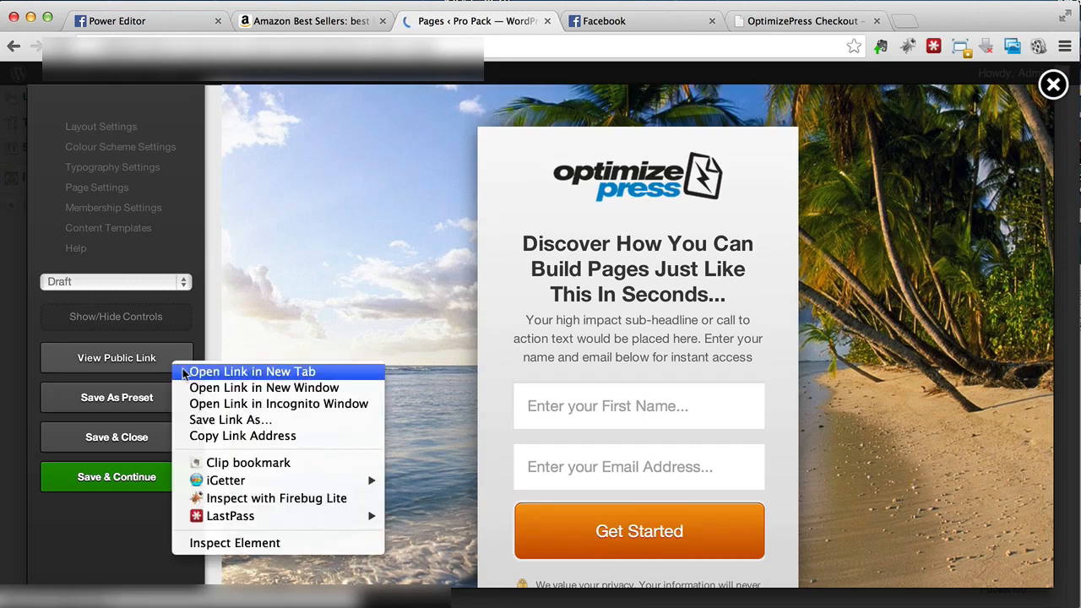
{"action": "left_click", "coordinate": [185, 369]}
{"action": "left_click", "coordinate": [592, 21]}
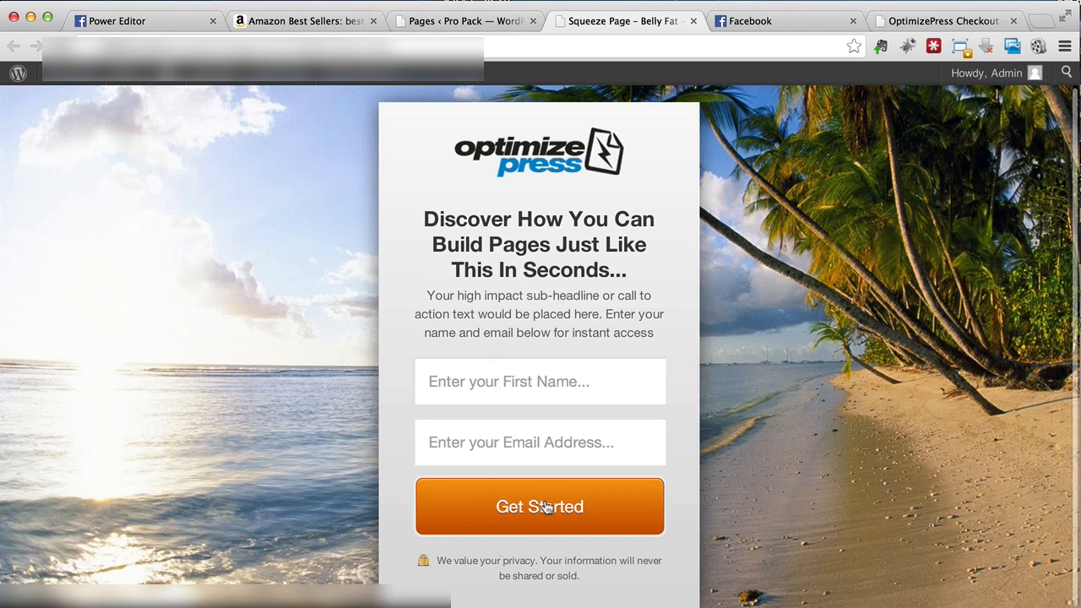
{"action": "scroll", "coordinate": [309, 355], "scroll_direction": "up", "scroll_amount": 1}
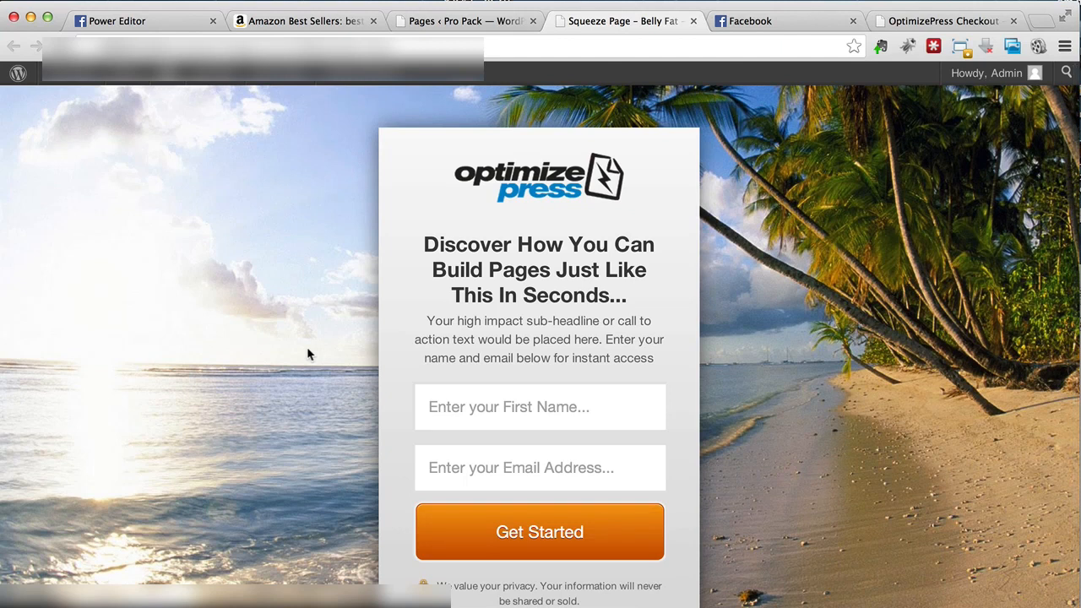
{"action": "scroll", "coordinate": [191, 333], "scroll_direction": "down", "scroll_amount": 1}
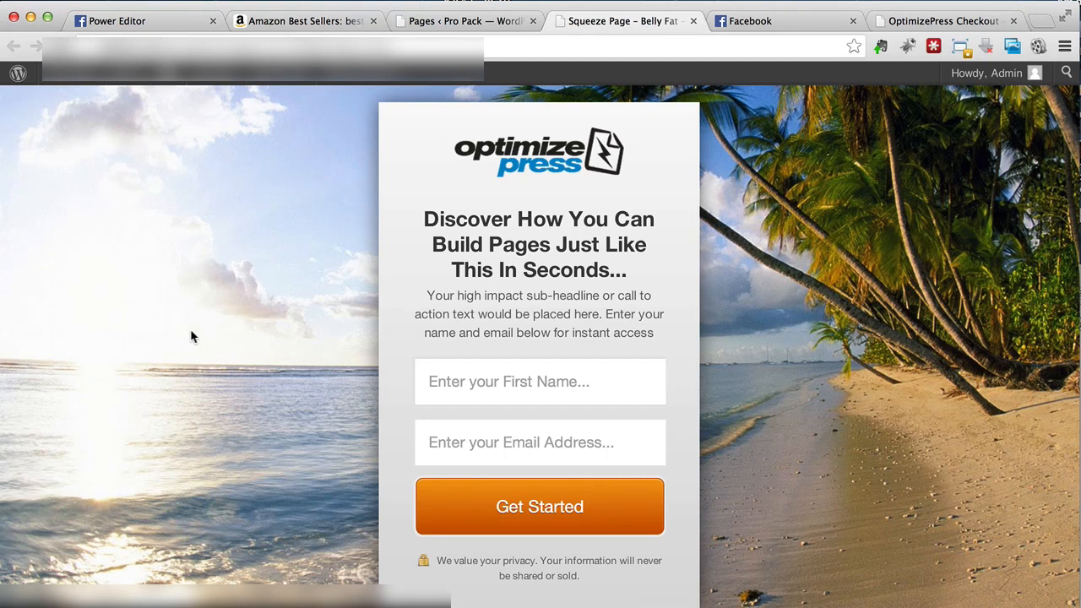
{"action": "left_click", "coordinate": [464, 20]}
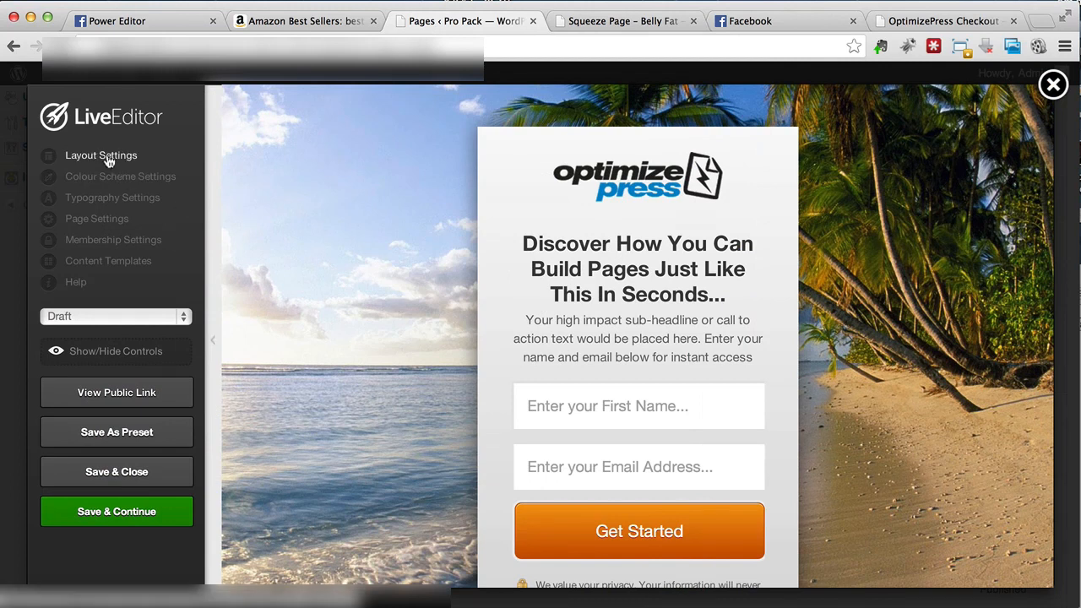
Step: In the layout settings, remove the beach image from the landing page background
{"action": "left_click", "coordinate": [80, 158]}
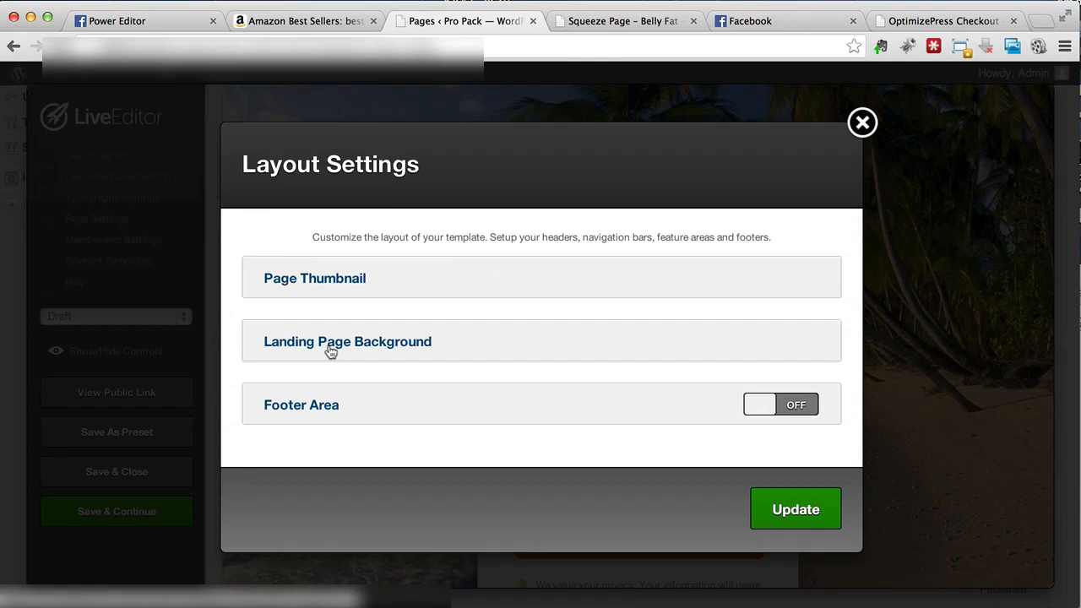
{"action": "left_click", "coordinate": [330, 352]}
{"action": "scroll", "coordinate": [310, 197], "scroll_direction": "down", "scroll_amount": 5}
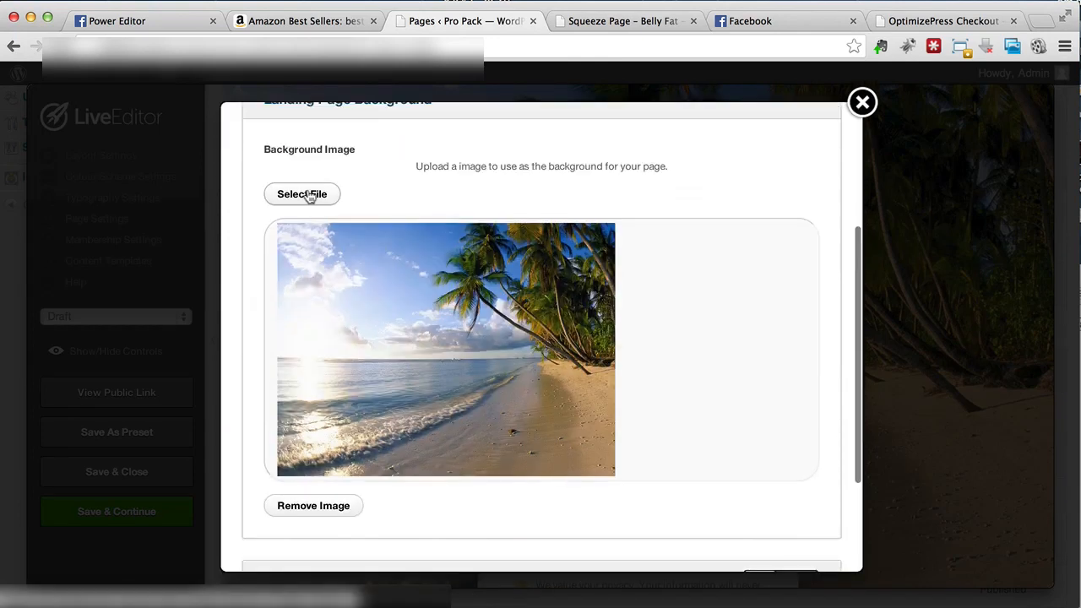
{"action": "left_click", "coordinate": [319, 504]}
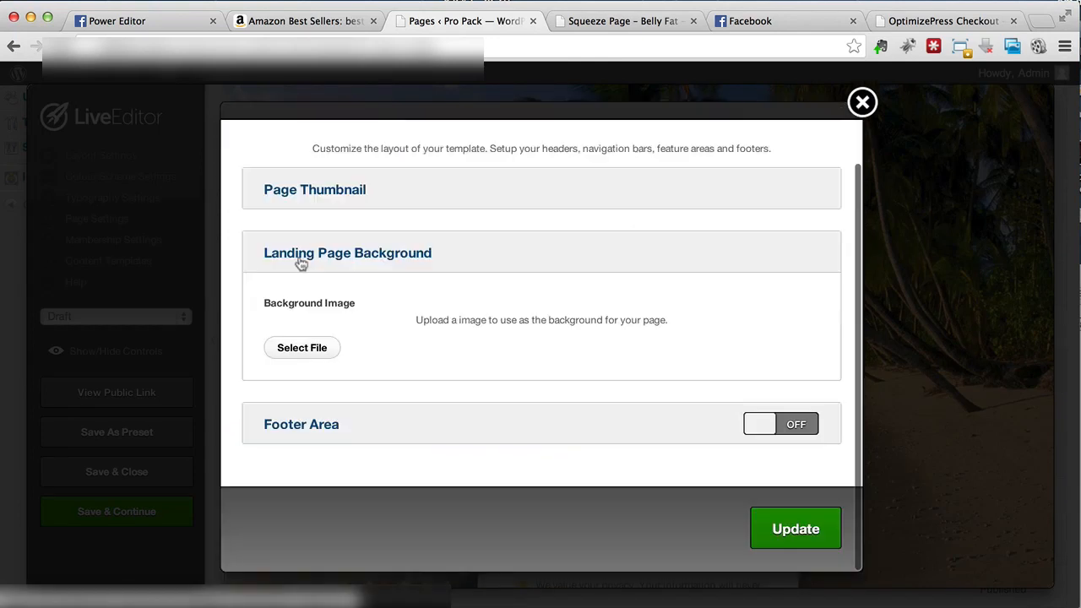
Step: Insert the 'Salad with measuring tape' library image as the background and update the page
{"action": "left_click", "coordinate": [310, 353]}
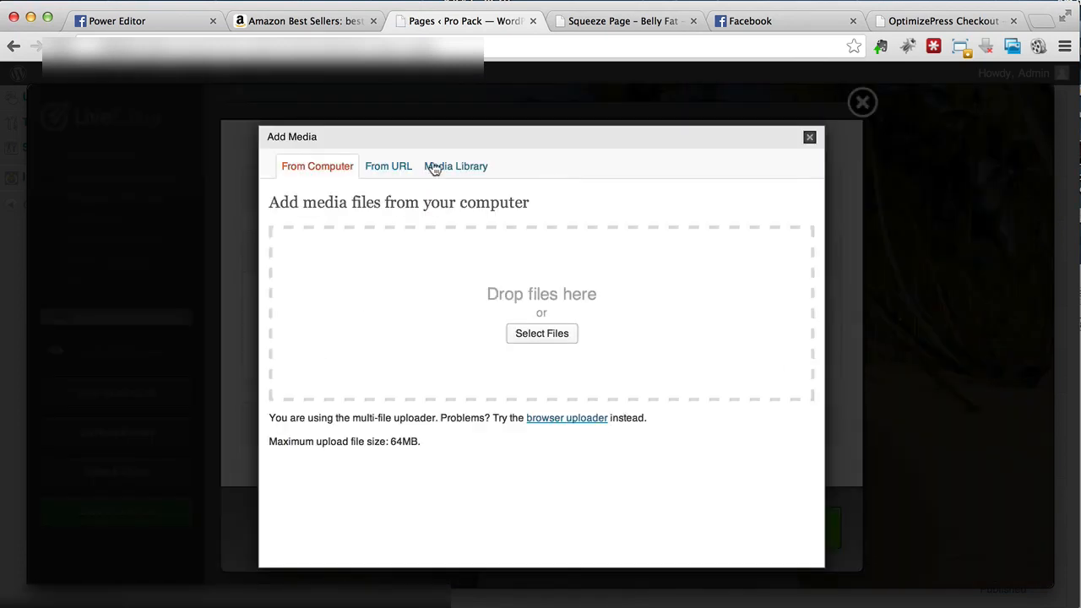
{"action": "left_click", "coordinate": [433, 167]}
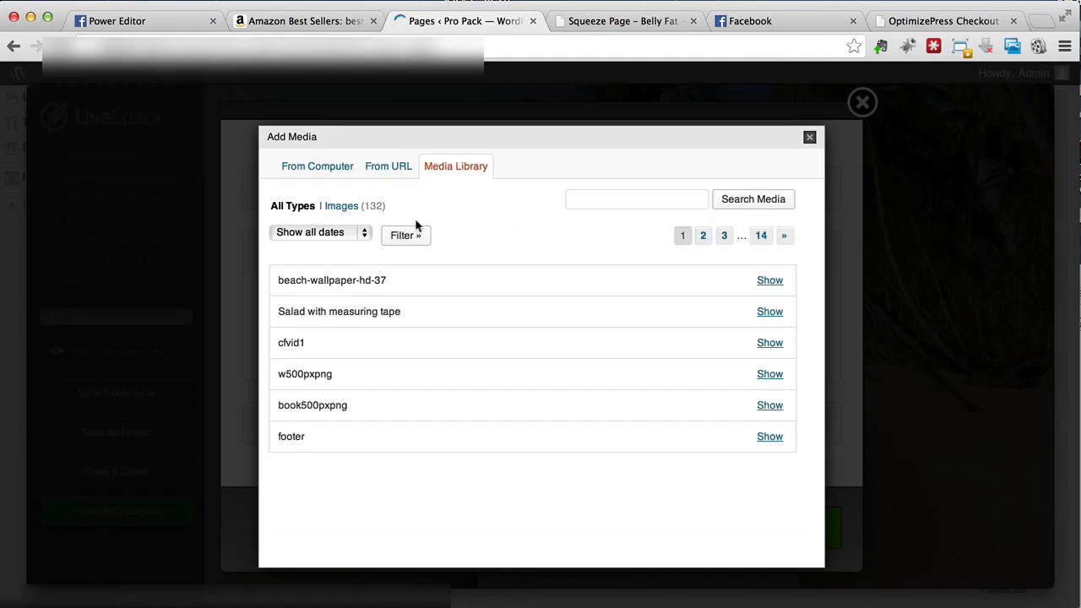
{"action": "left_click", "coordinate": [778, 312]}
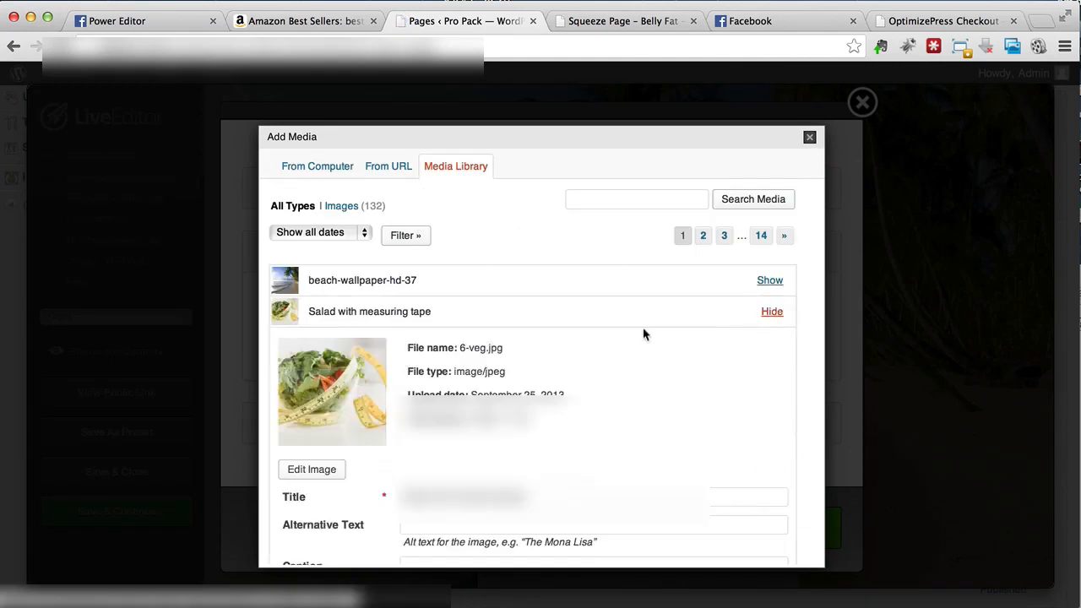
{"action": "scroll", "coordinate": [450, 525], "scroll_direction": "down", "scroll_amount": 3}
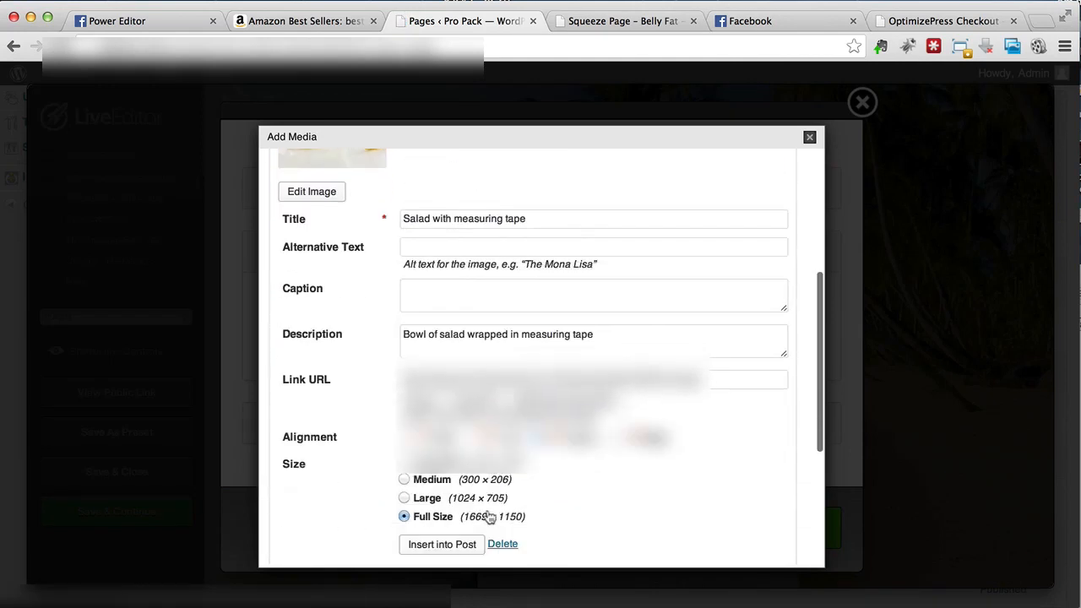
{"action": "left_click", "coordinate": [414, 544]}
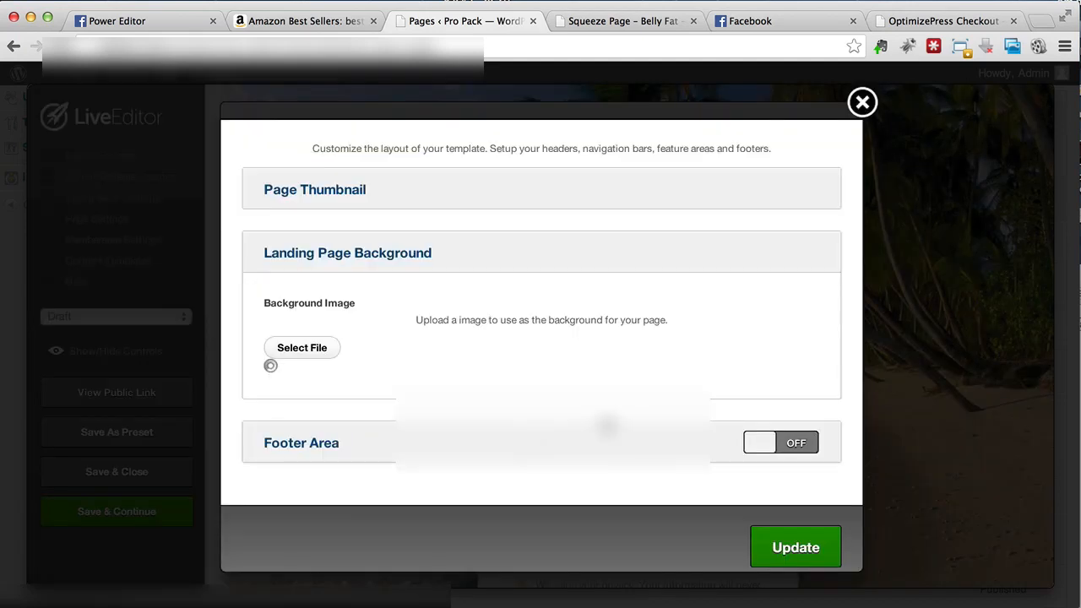
{"action": "scroll", "coordinate": [760, 490], "scroll_direction": "down", "scroll_amount": 5}
{"action": "left_click", "coordinate": [789, 532]}
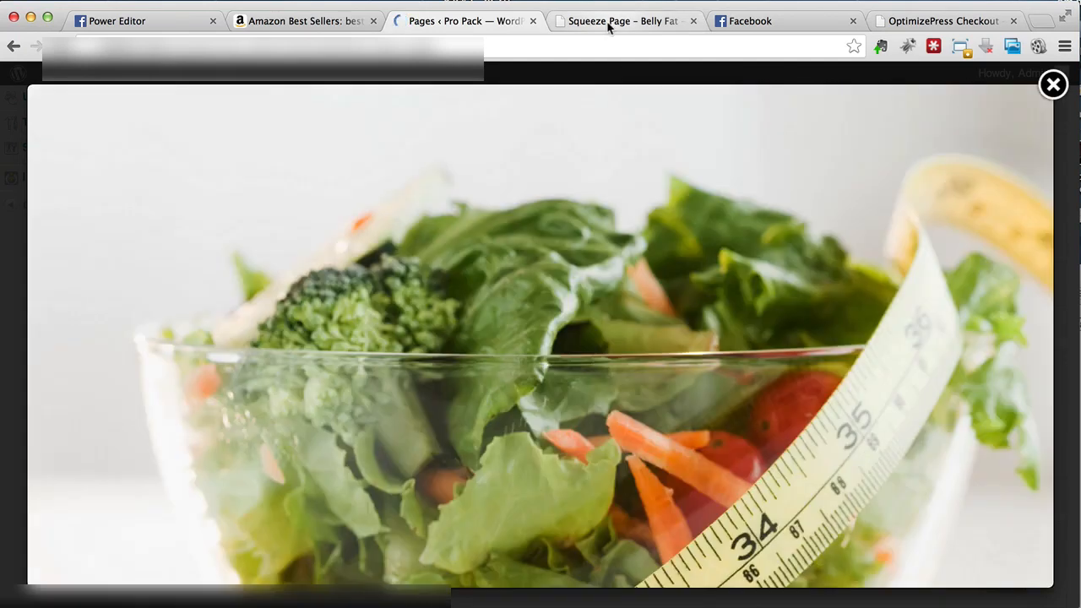
Step: Reload the live Belly Fat squeeze page to check the salad background, then return to LiveEditor
{"action": "left_click", "coordinate": [608, 21]}
{"action": "key", "text": "Return"}
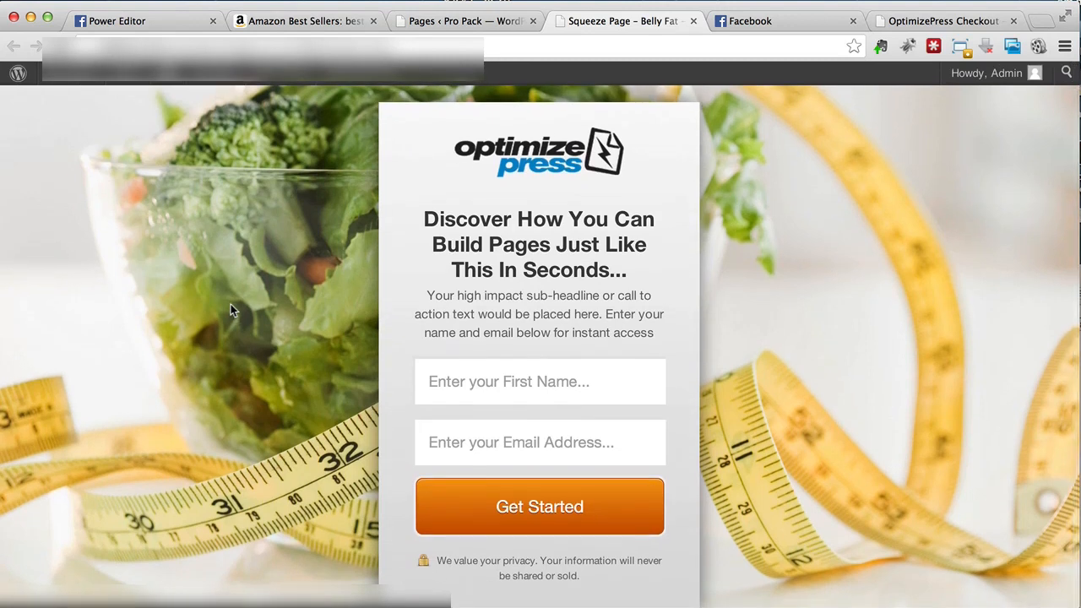
{"action": "scroll", "coordinate": [231, 310], "scroll_direction": "up", "scroll_amount": 1}
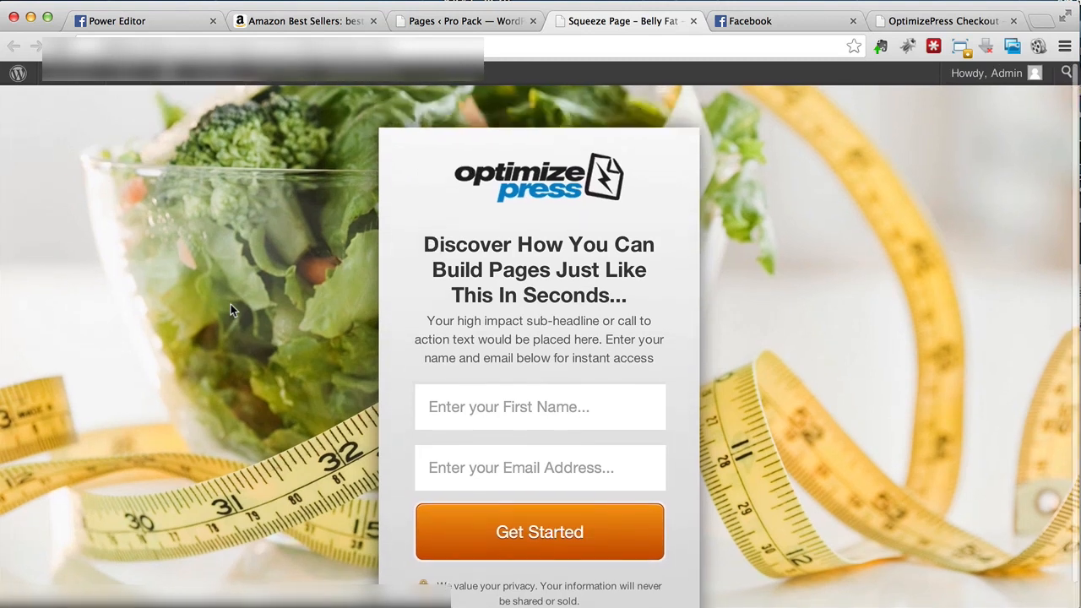
{"action": "scroll", "coordinate": [230, 306], "scroll_direction": "down", "scroll_amount": 1}
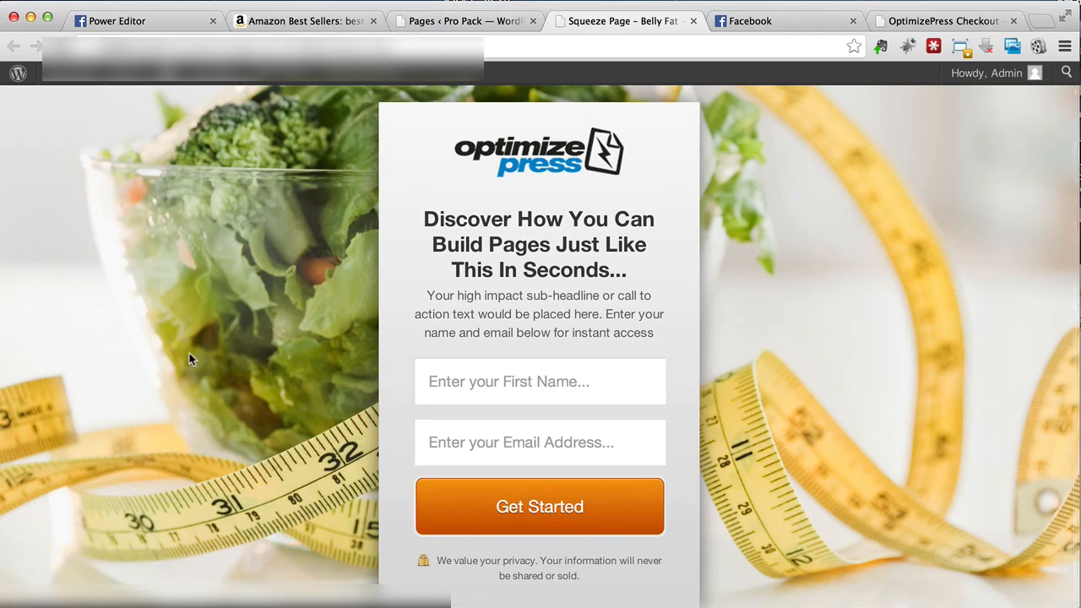
{"action": "left_click", "coordinate": [427, 20]}
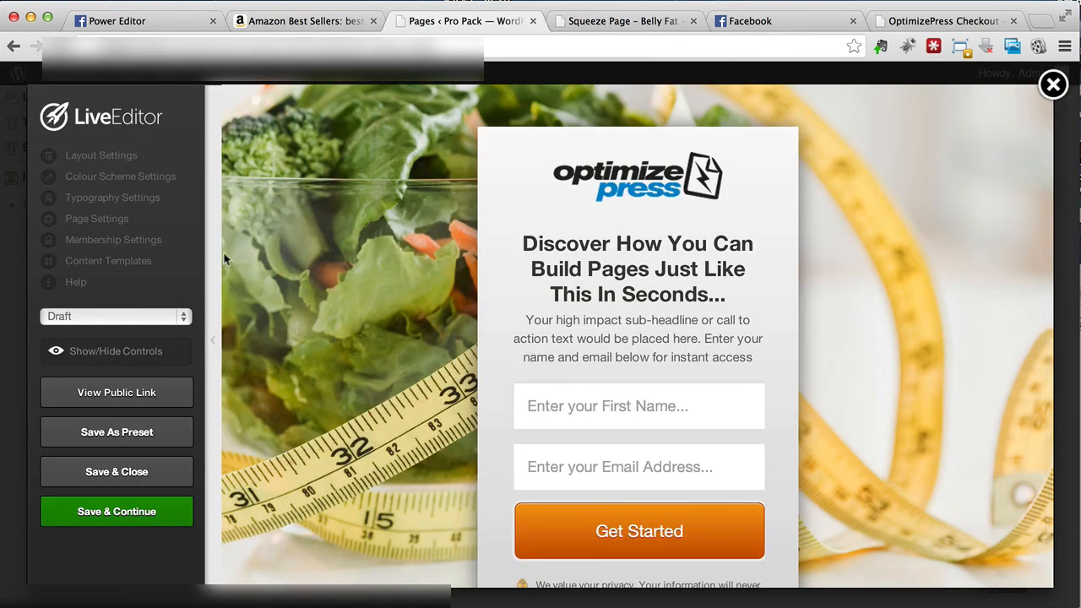
Step: Remove the OptimizePress logo image above the opt-in form and update the feature
{"action": "scroll", "coordinate": [672, 262], "scroll_direction": "down", "scroll_amount": 2}
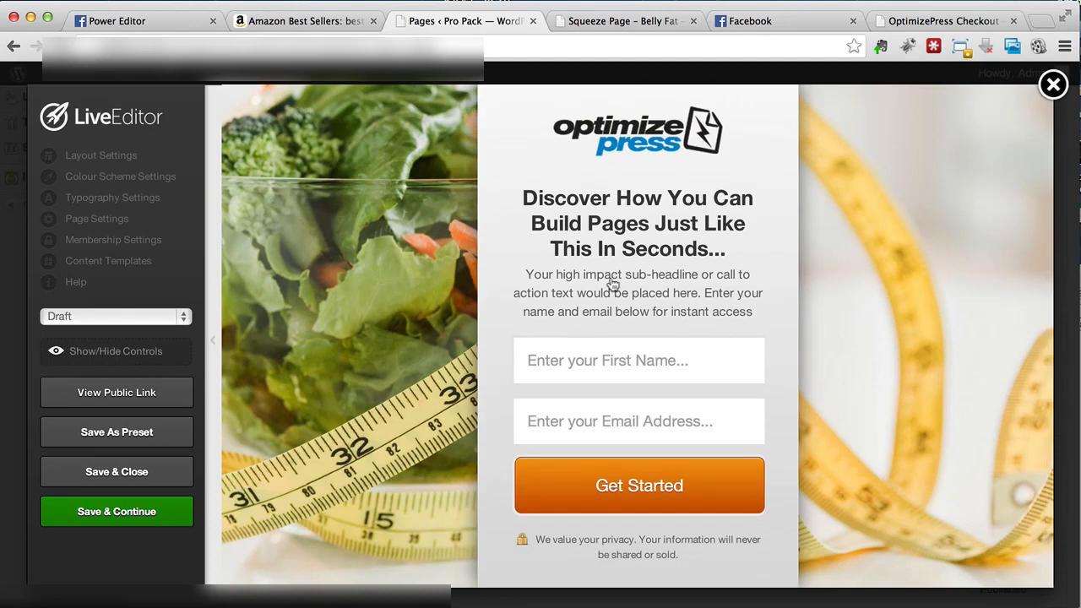
{"action": "left_click", "coordinate": [592, 209]}
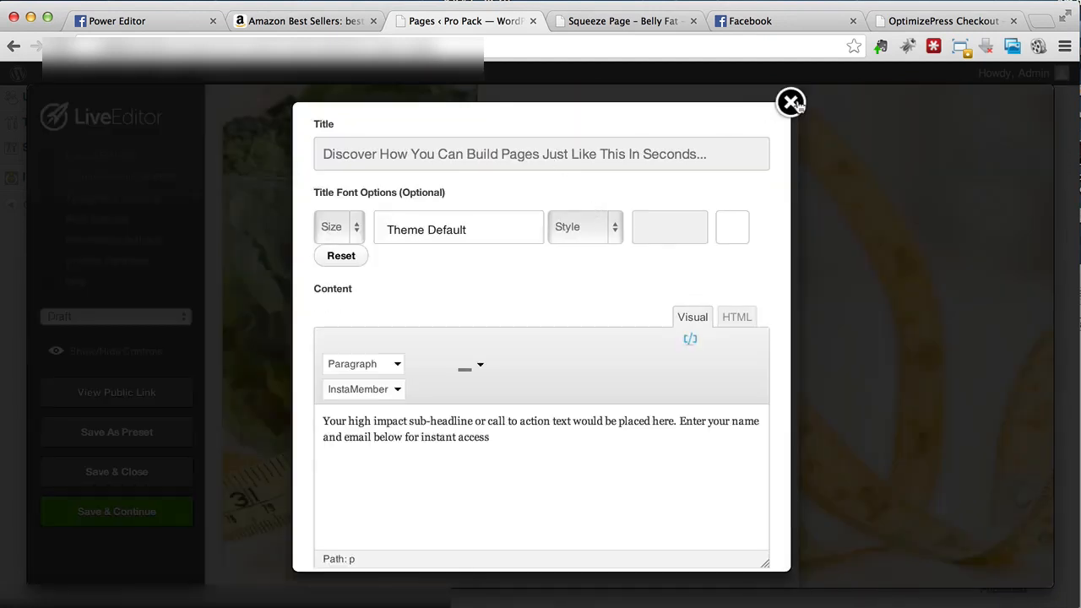
{"action": "left_click", "coordinate": [791, 103]}
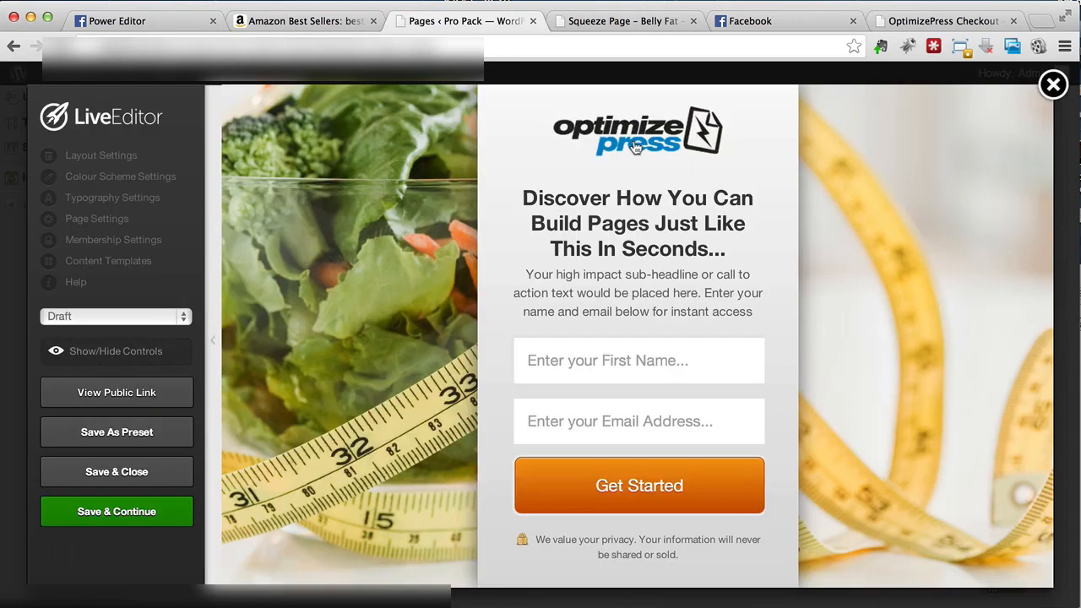
{"action": "left_click", "coordinate": [636, 146]}
{"action": "left_click", "coordinate": [549, 306]}
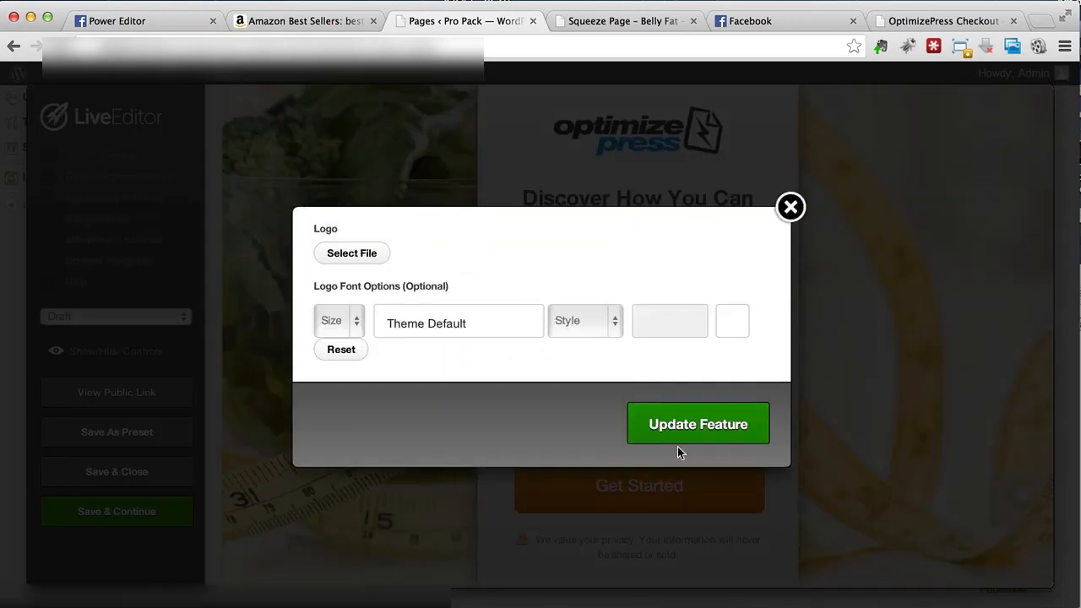
{"action": "left_click", "coordinate": [692, 420]}
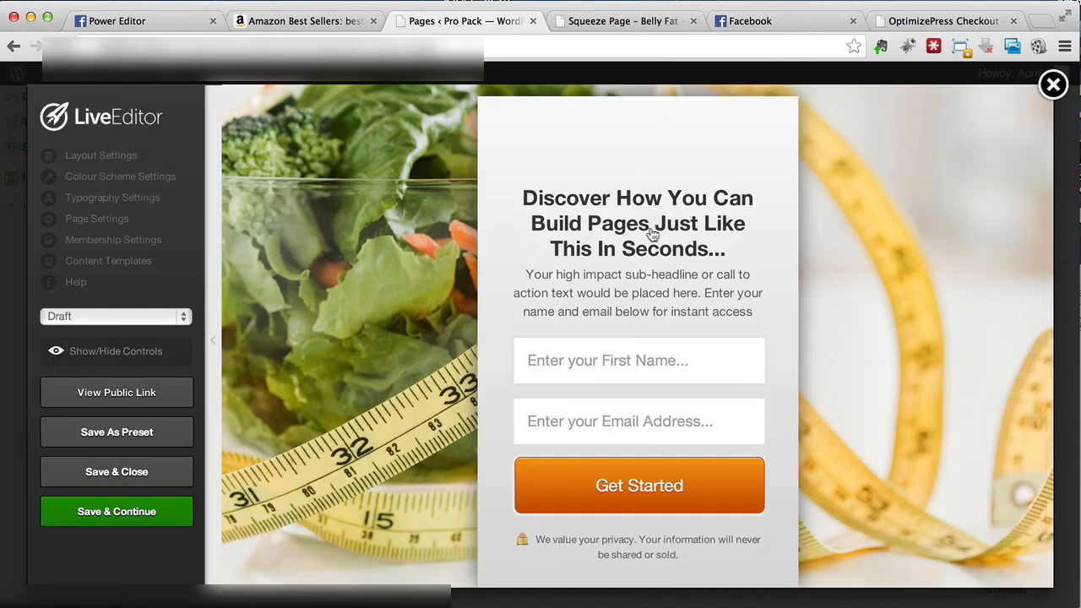
{"action": "left_click", "coordinate": [652, 234]}
Step: Change the headline to 'Lose Your Belly Fat In 21 Days Or Less'
{"action": "triple_click", "coordinate": [443, 156]}
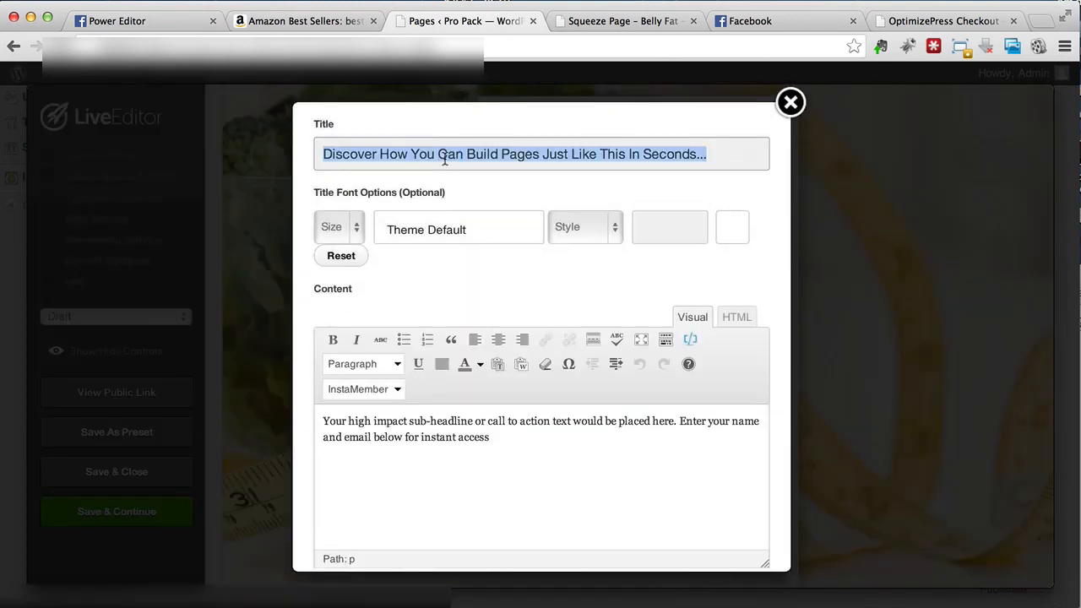
{"action": "left_click_drag", "start_coordinate": [707, 154], "coordinate": [467, 154]}
{"action": "type", "text": "L"}
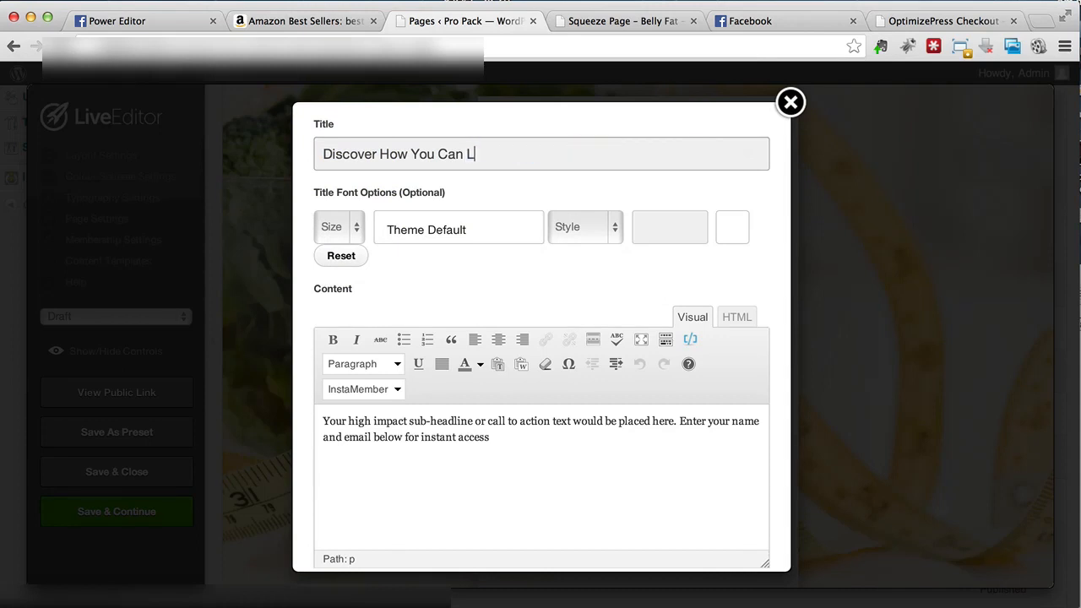
{"action": "type", "text": "ose Your Belly Fat In 21 Days Or Less"}
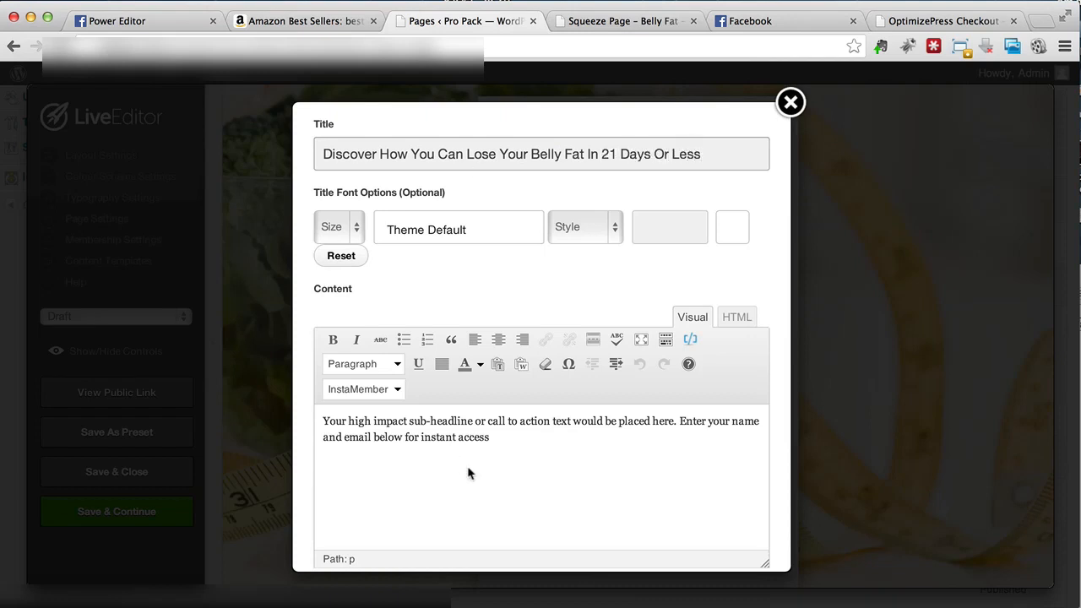
Step: Replace the body text with 'You can easily lose all the fat around your belly…' and end the subheadline with a full stop
{"action": "left_click", "coordinate": [500, 439]}
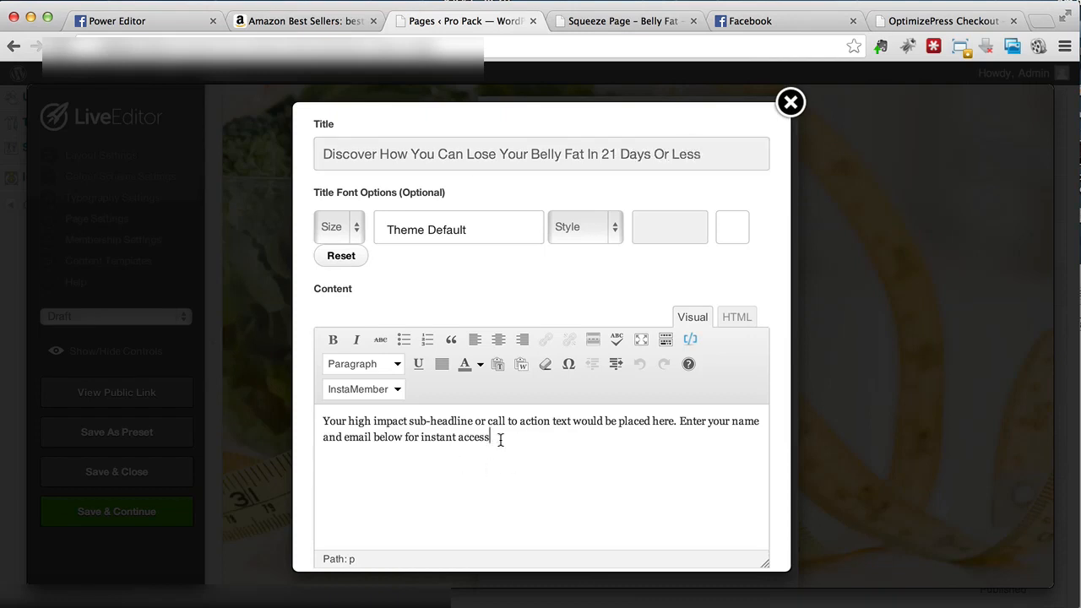
{"action": "scroll", "coordinate": [499, 435], "scroll_direction": "down", "scroll_amount": 1}
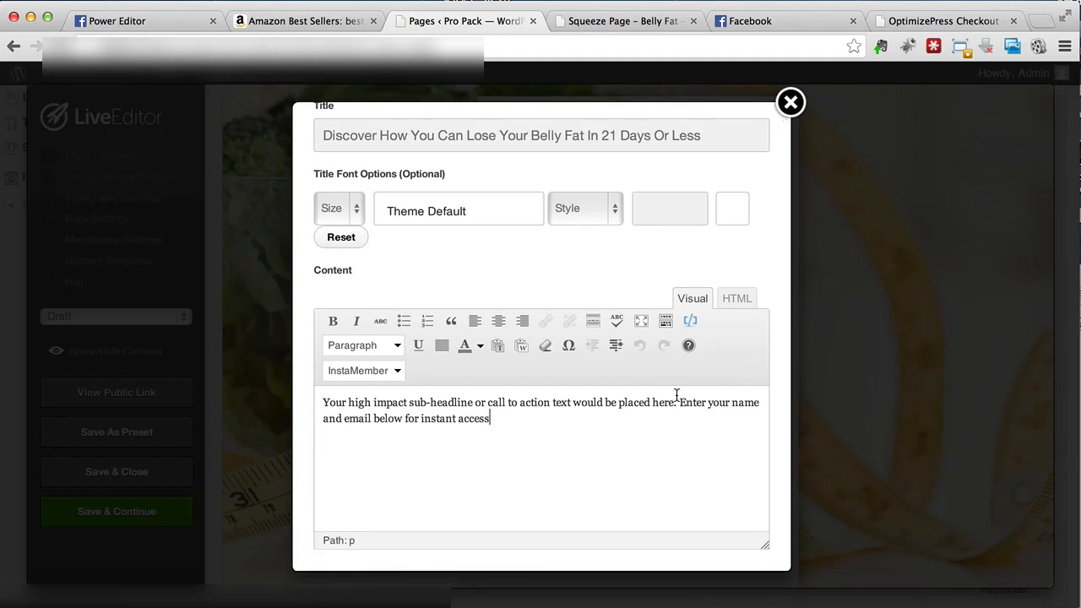
{"action": "left_click_drag", "start_coordinate": [676, 402], "coordinate": [319, 402]}
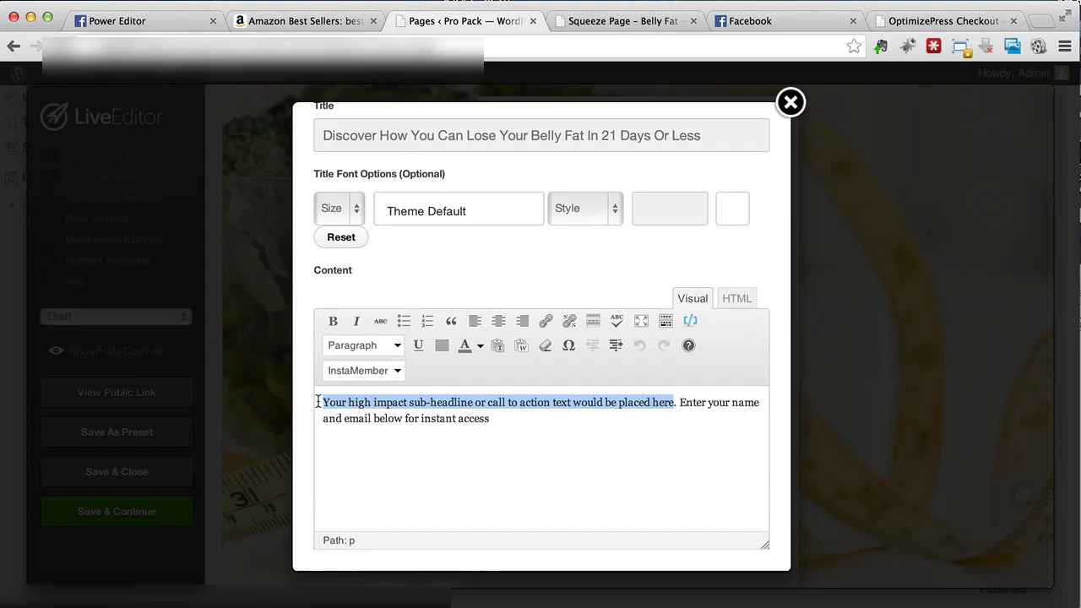
{"action": "type", "text": "You can easily l"}
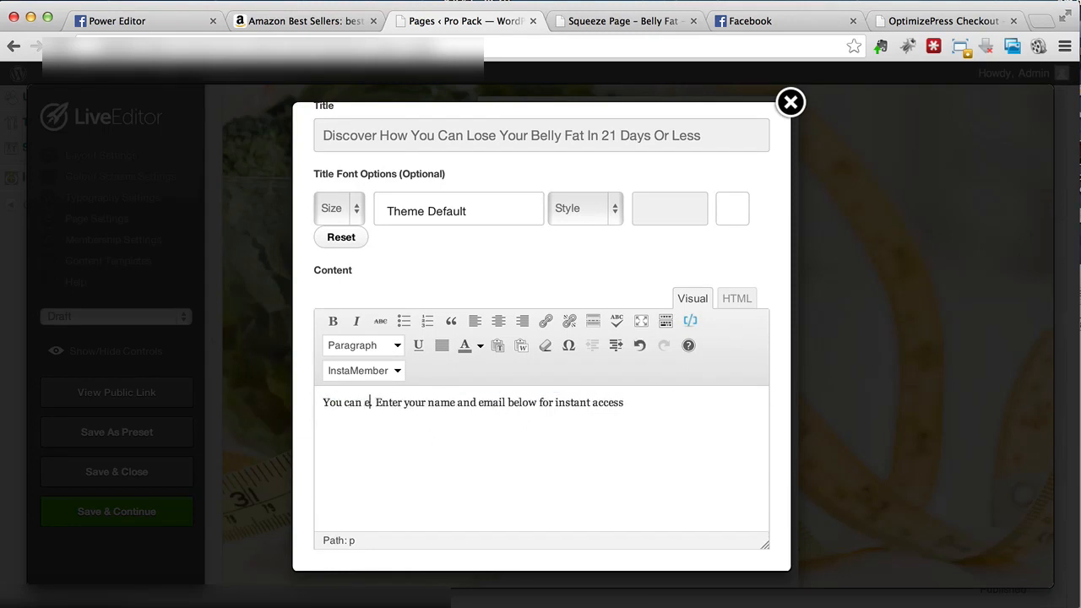
{"action": "type", "text": "ose"}
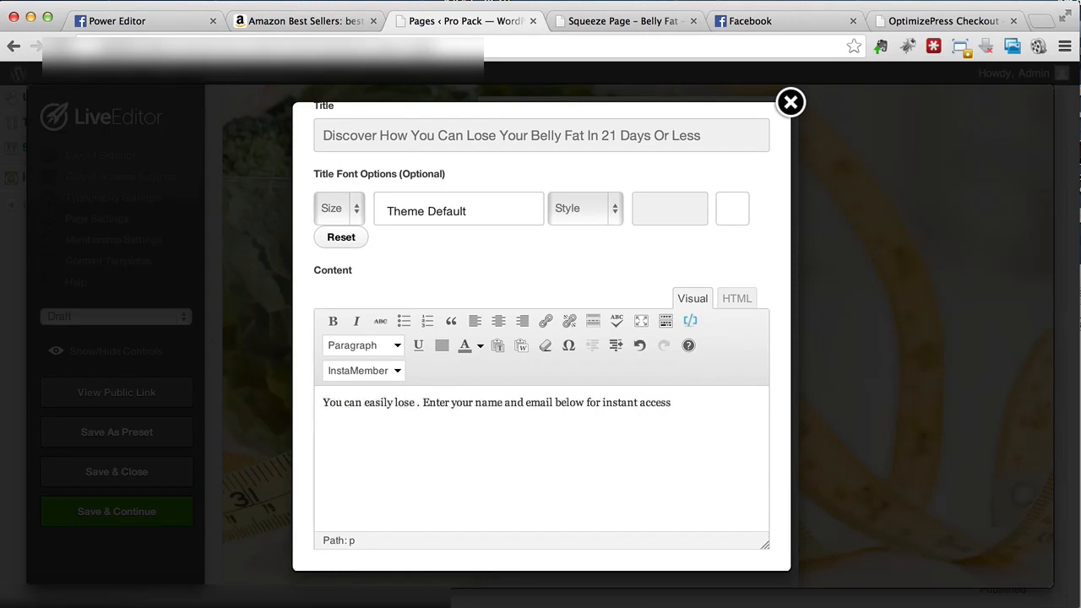
{"action": "type", "text": " all the fat around"}
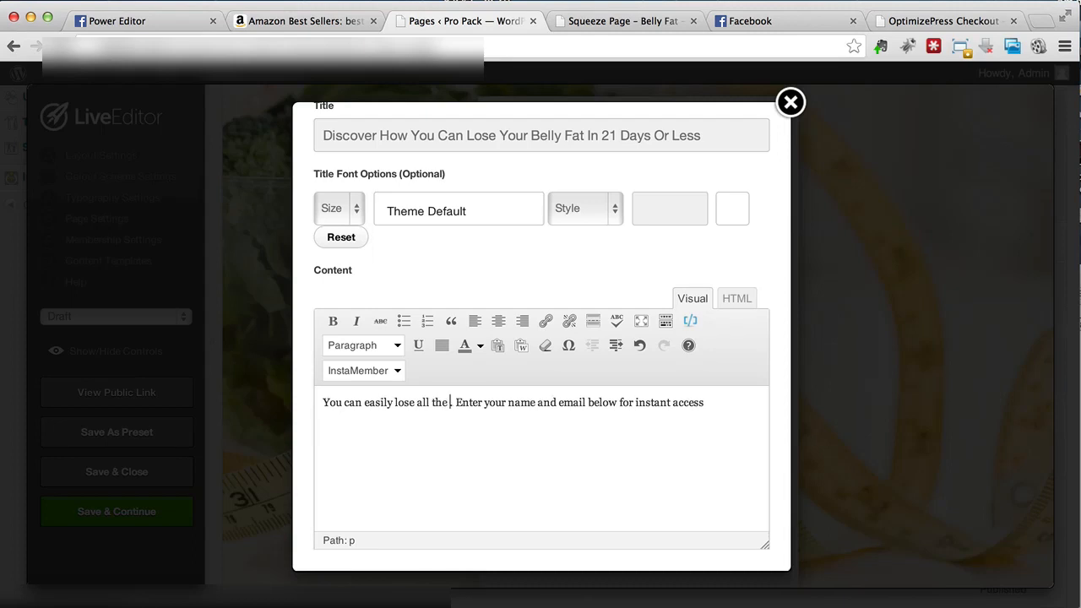
{"action": "type", "text": " your belly"}
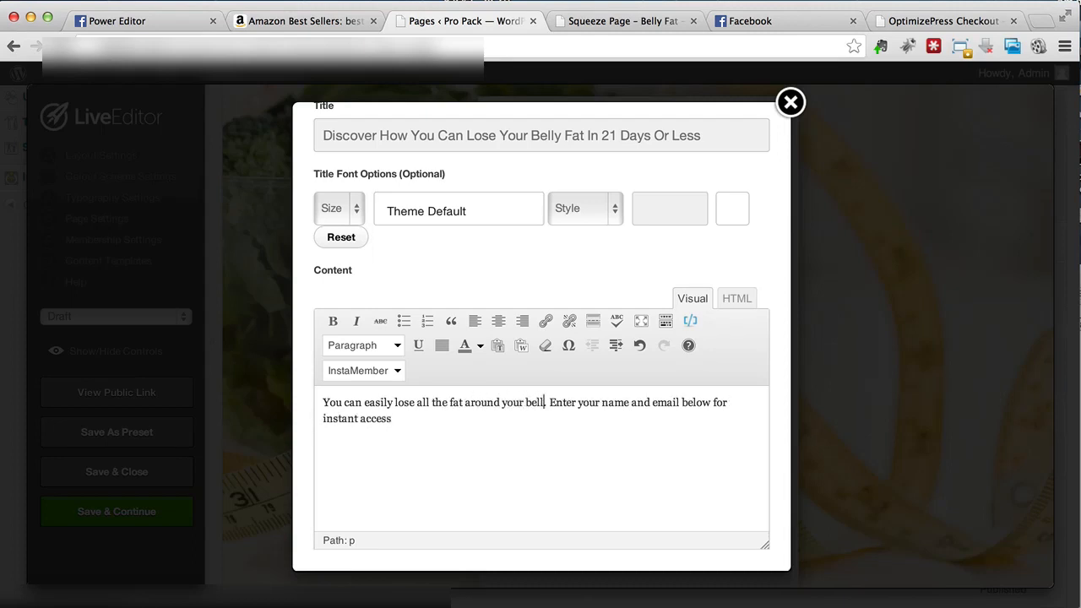
{"action": "type", "text": " by doing this simple"}
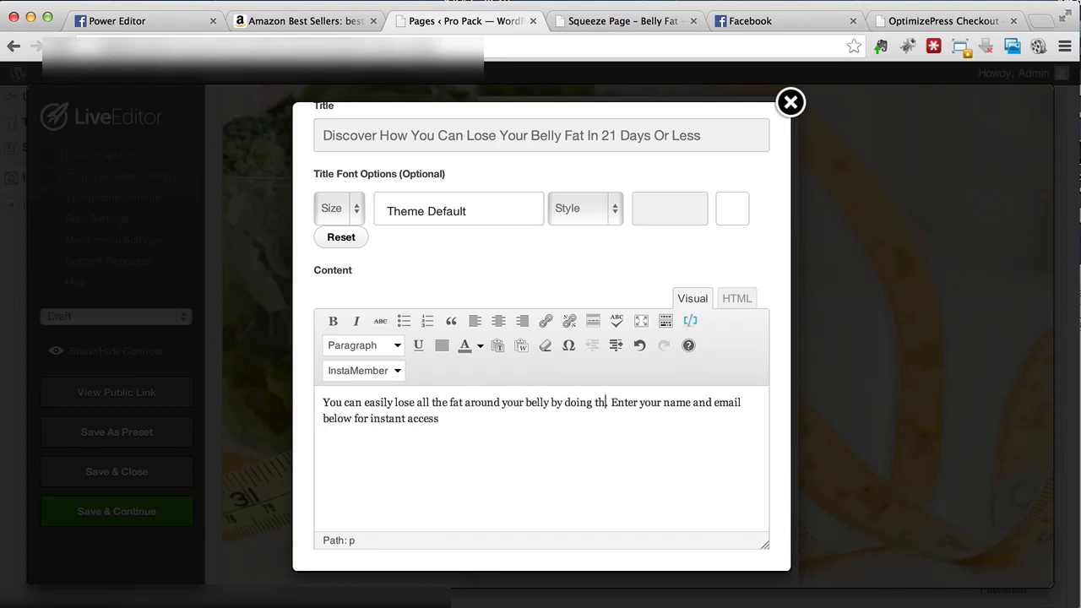
{"action": "type", "text": " 5-step techni"}
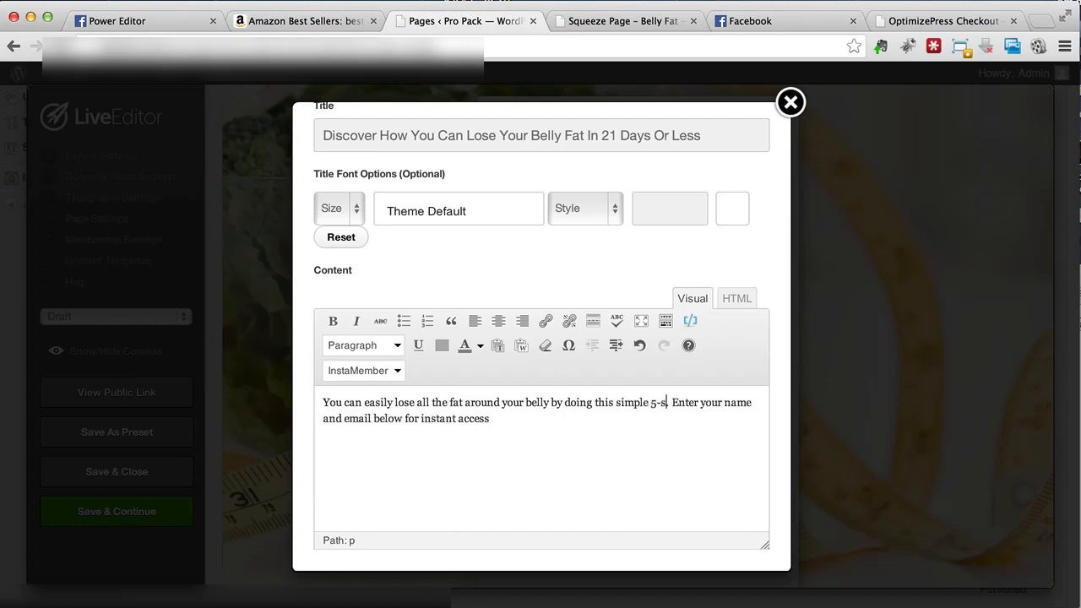
{"action": "type", "text": "ques that has helped"}
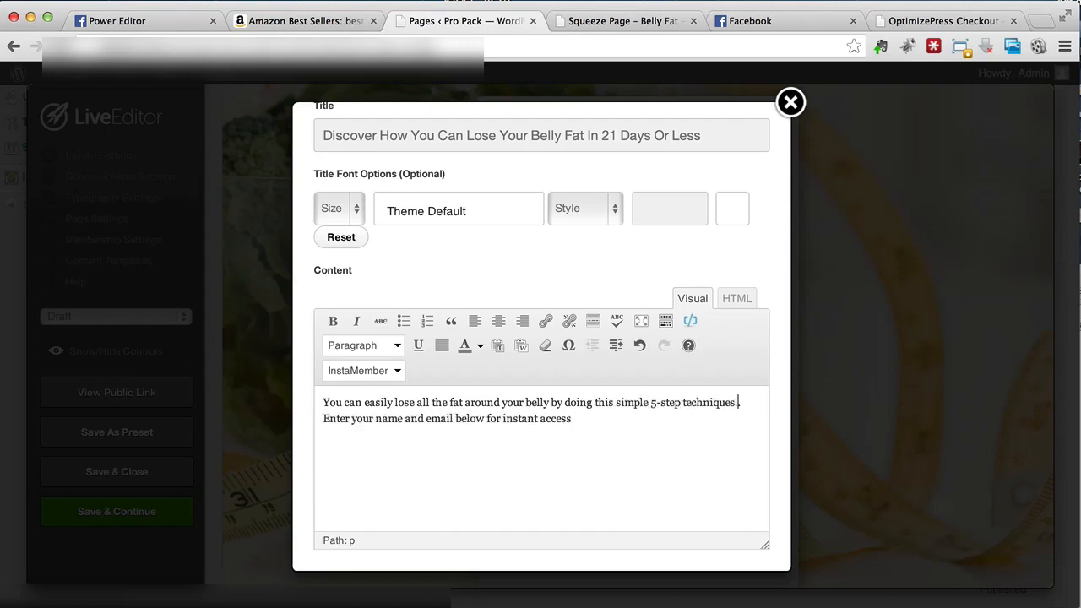
{"action": "type", "text": " hundreds of"}
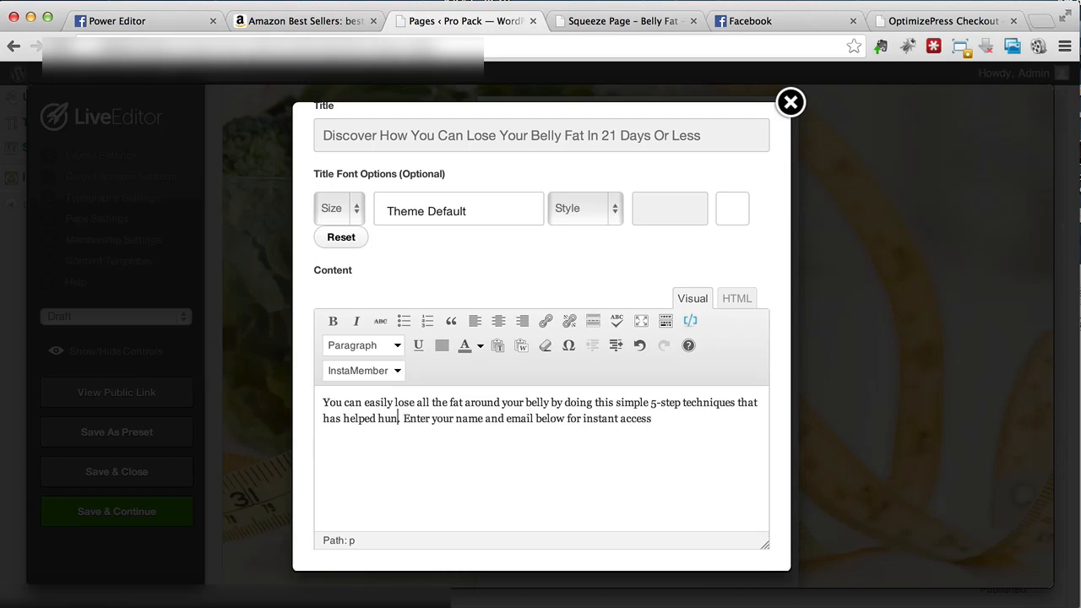
{"action": "type", "text": " people so far."}
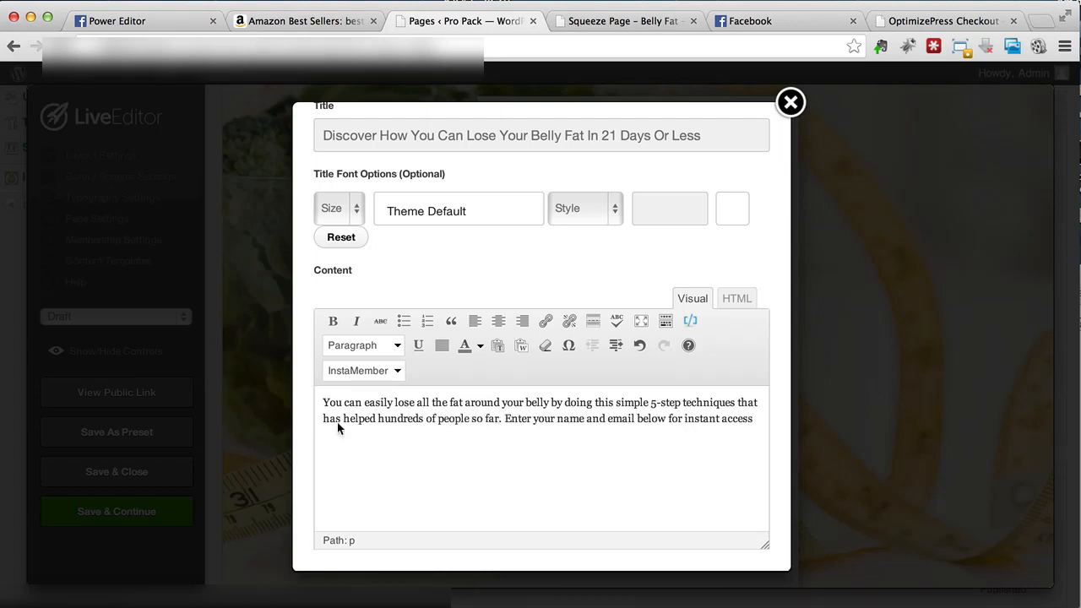
{"action": "scroll", "coordinate": [657, 497], "scroll_direction": "down", "scroll_amount": 1}
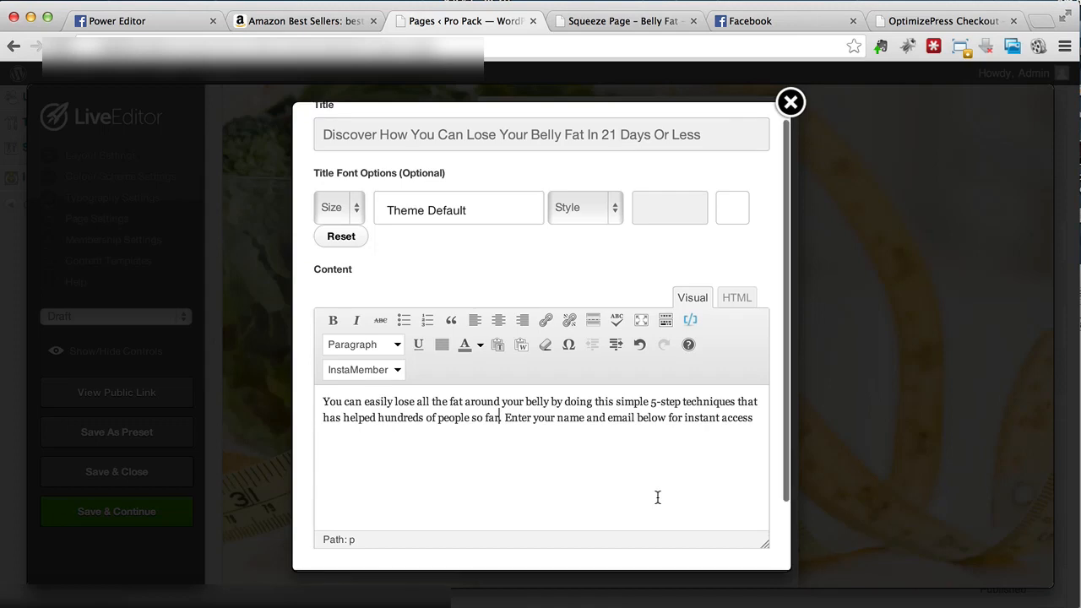
{"action": "left_click", "coordinate": [758, 413]}
{"action": "type", "text": "."}
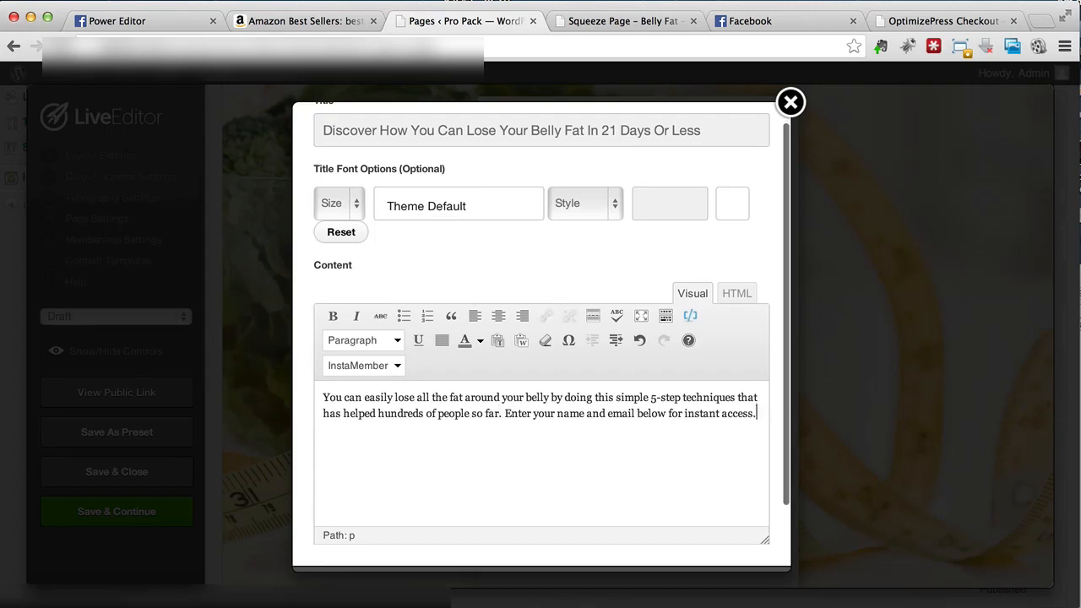
{"action": "scroll", "coordinate": [757, 413], "scroll_direction": "down", "scroll_amount": 3}
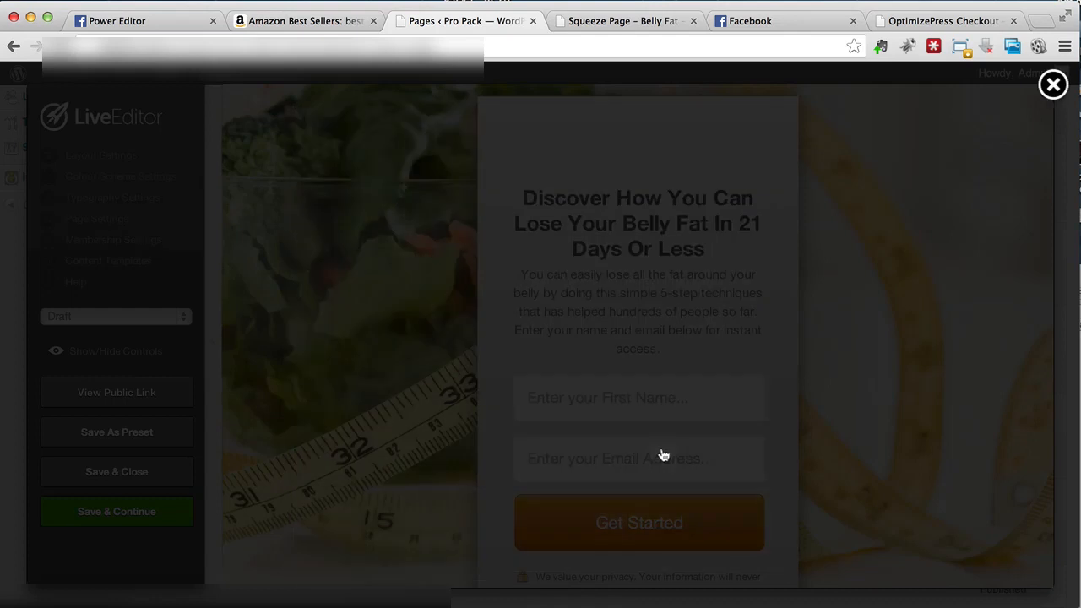
{"action": "scroll", "coordinate": [626, 336], "scroll_direction": "down", "scroll_amount": 1}
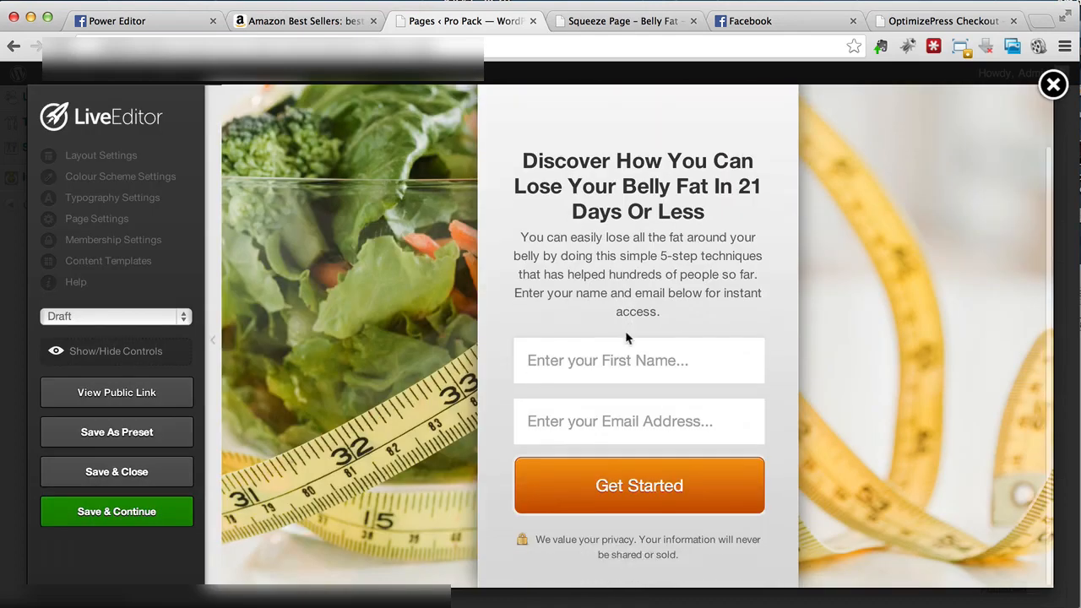
Step: Open the opt-in form's settings and leave Custom Form as the integration type
{"action": "left_click", "coordinate": [695, 348]}
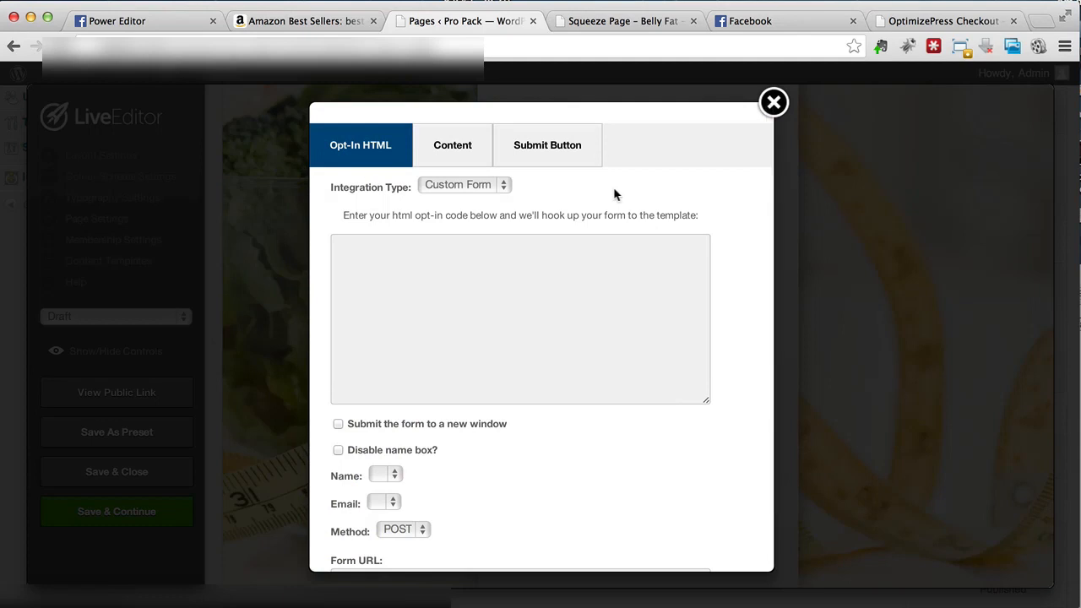
{"action": "left_click", "coordinate": [499, 190]}
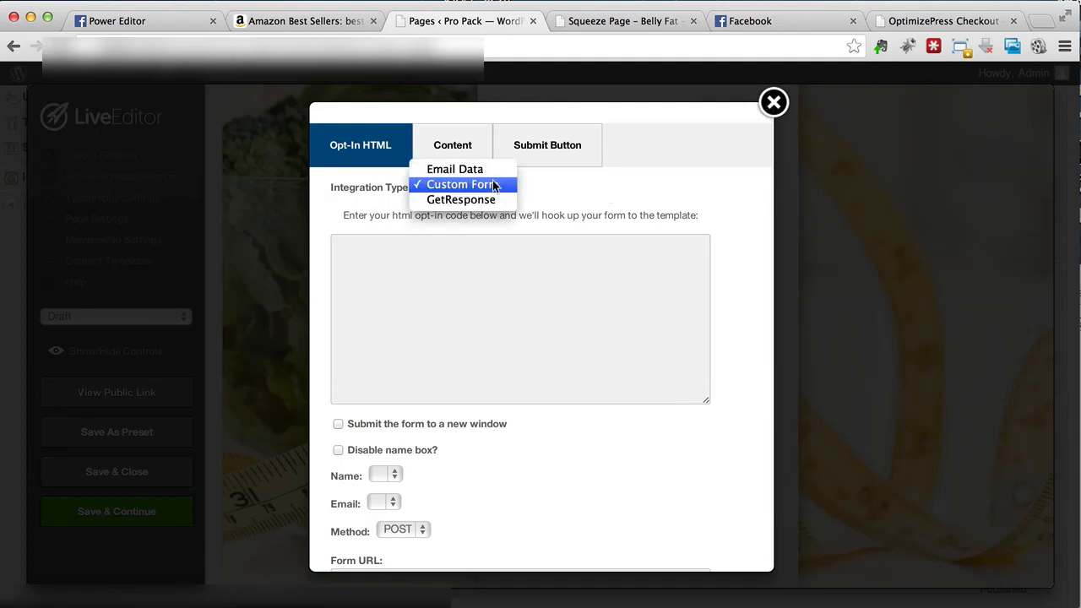
{"action": "left_click", "coordinate": [489, 186]}
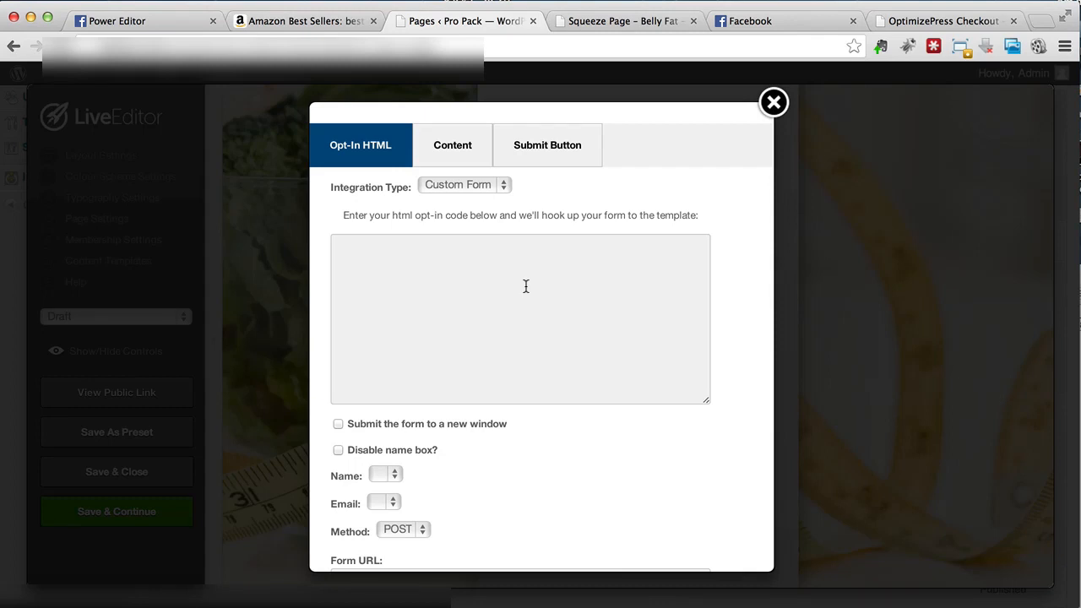
{"action": "scroll", "coordinate": [446, 310], "scroll_direction": "down", "scroll_amount": 5}
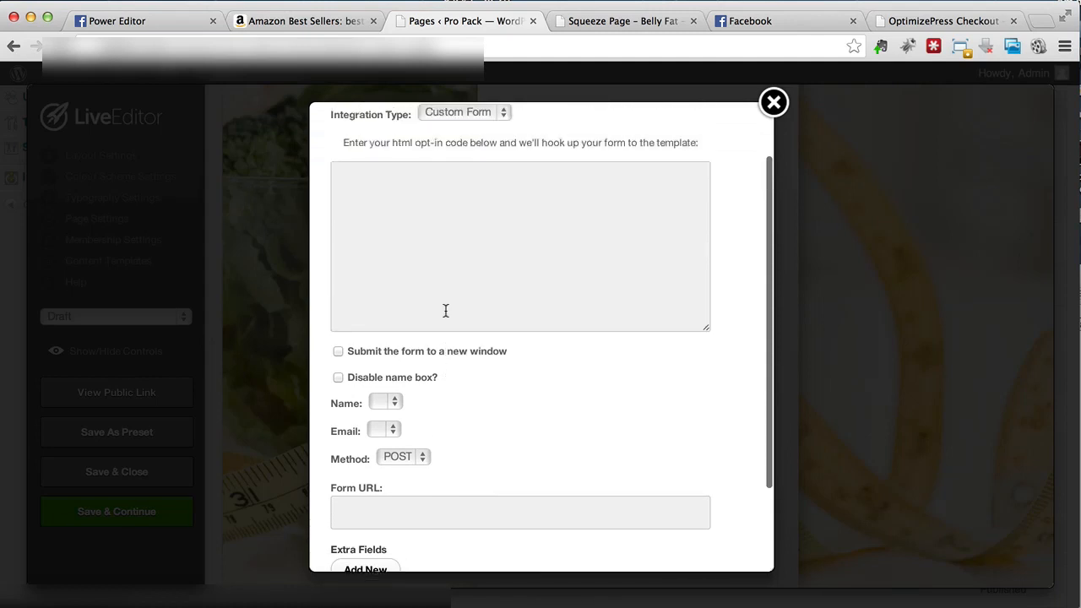
{"action": "scroll", "coordinate": [446, 314], "scroll_direction": "up", "scroll_amount": 3}
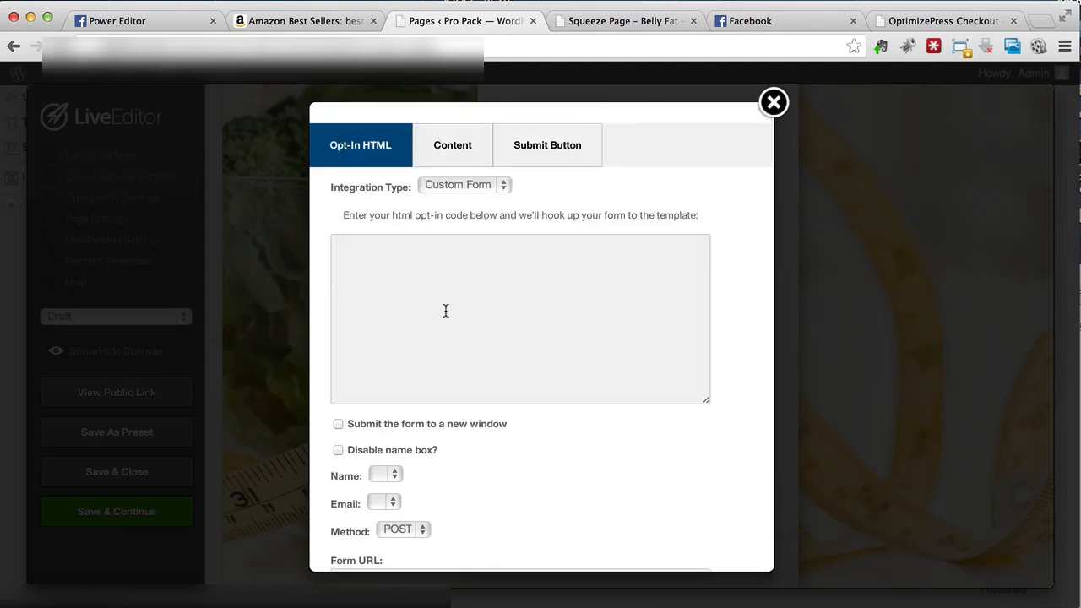
Step: Create a new GetResponse web form from the Plain template and advance to its settings step
{"action": "left_click", "coordinate": [457, 308]}
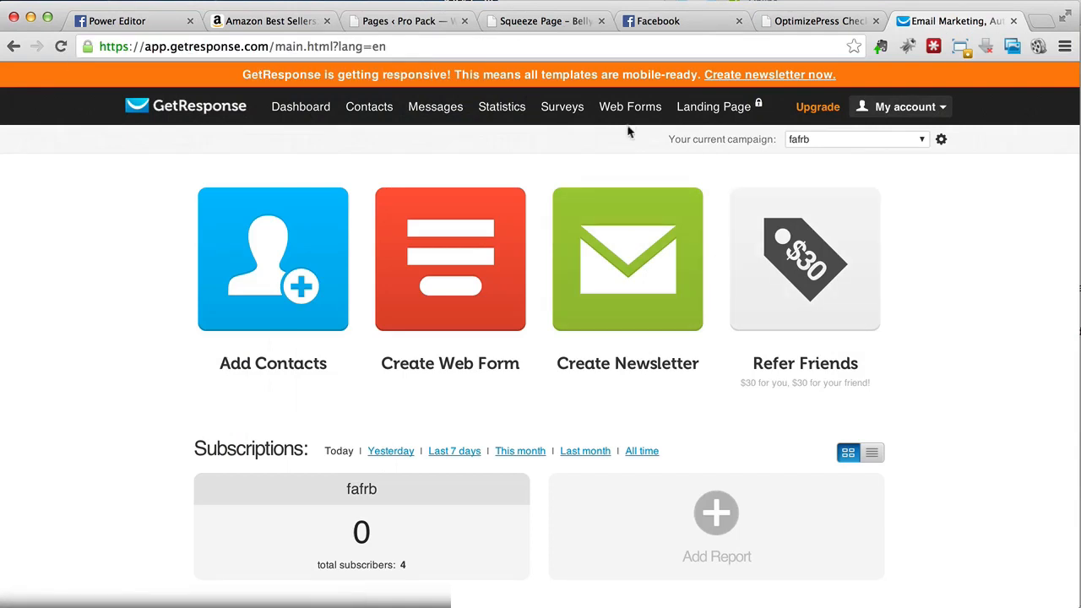
{"action": "mouse_move", "coordinate": [630, 118]}
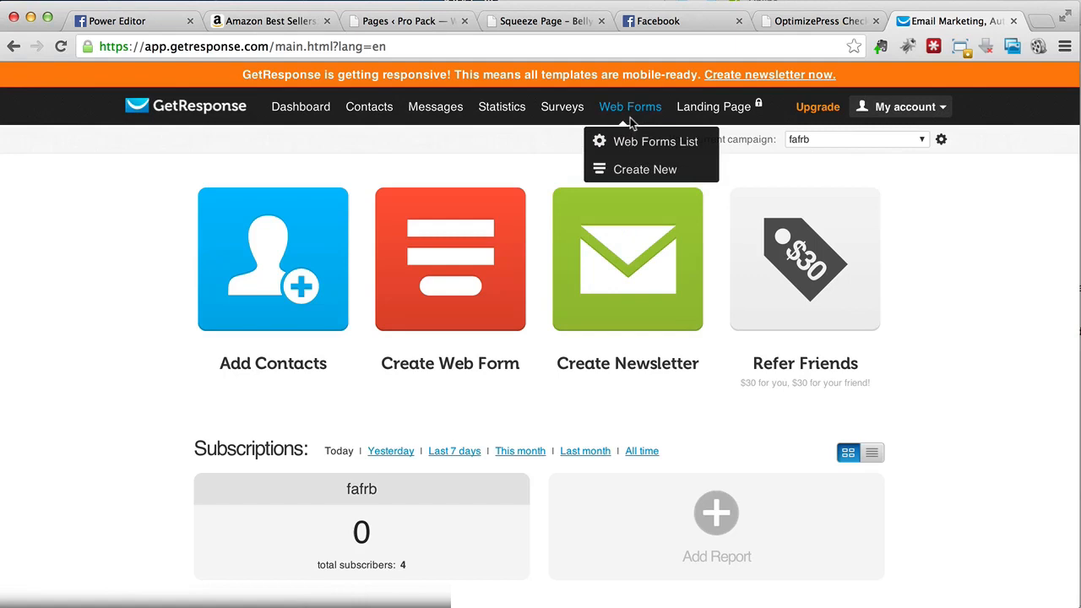
{"action": "left_click", "coordinate": [635, 169]}
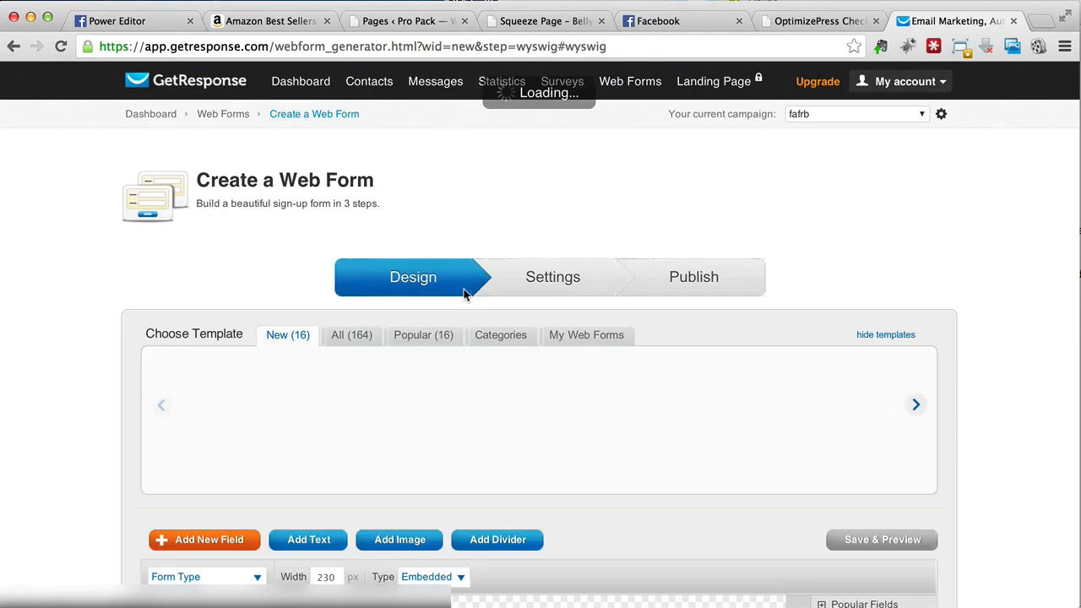
{"action": "left_click", "coordinate": [308, 393]}
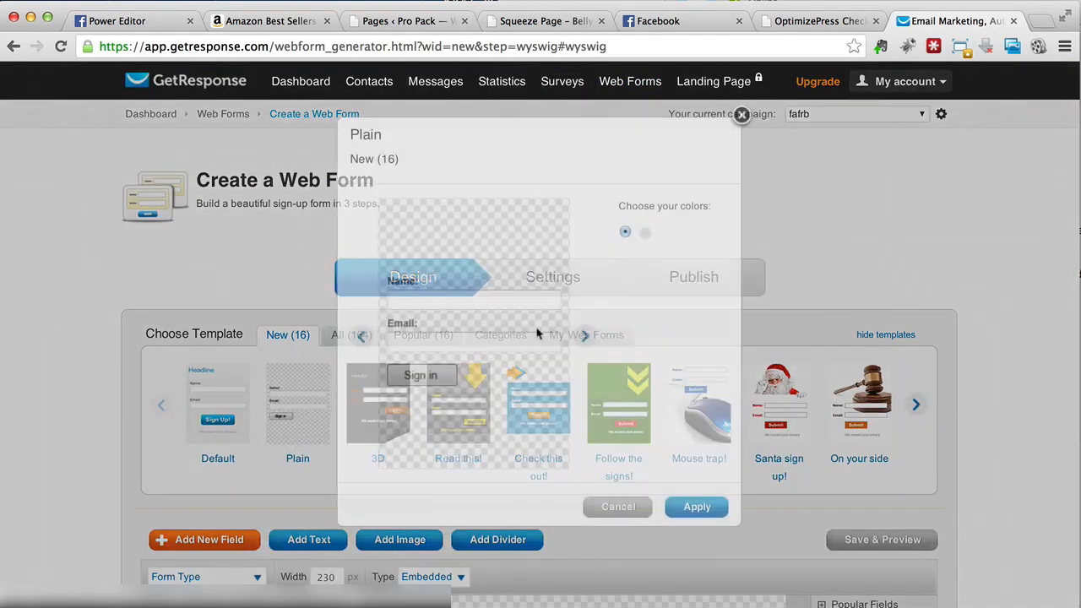
{"action": "left_click", "coordinate": [698, 510]}
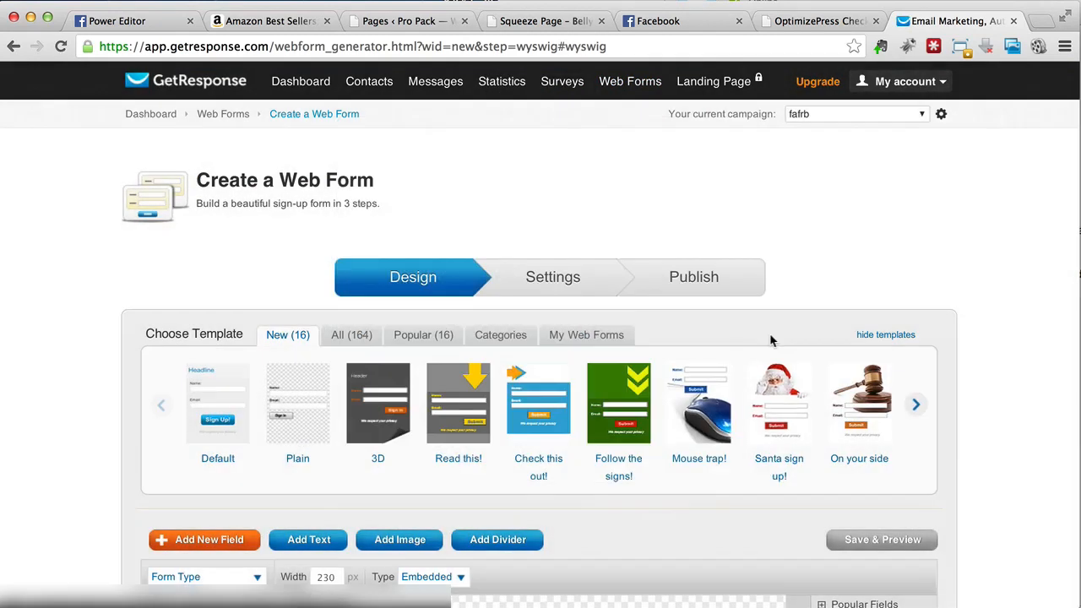
{"action": "scroll", "coordinate": [769, 332], "scroll_direction": "down", "scroll_amount": 5}
{"action": "scroll", "coordinate": [585, 391], "scroll_direction": "down", "scroll_amount": 4}
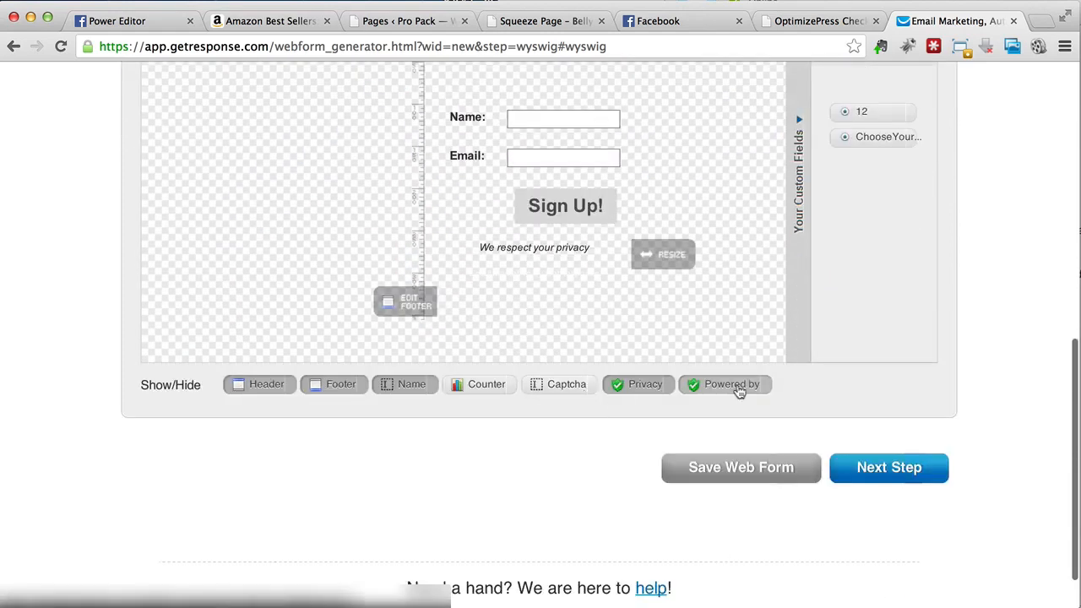
{"action": "left_click", "coordinate": [897, 484]}
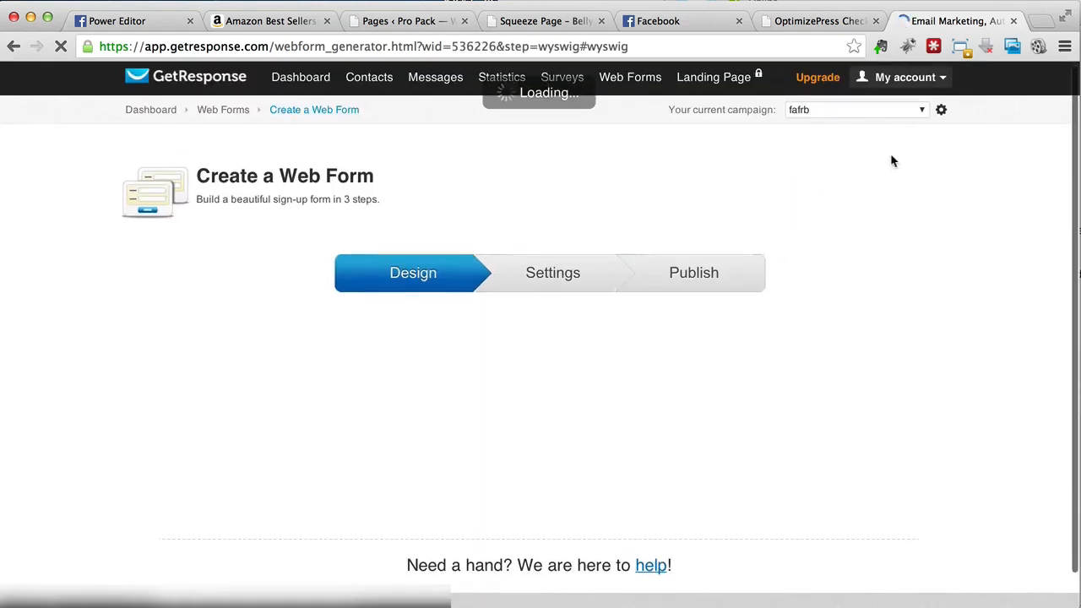
Step: Toggle between Custom and Default thank-you page options, ending on Custom Thank-you page
{"action": "scroll", "coordinate": [826, 336], "scroll_direction": "down", "scroll_amount": 5}
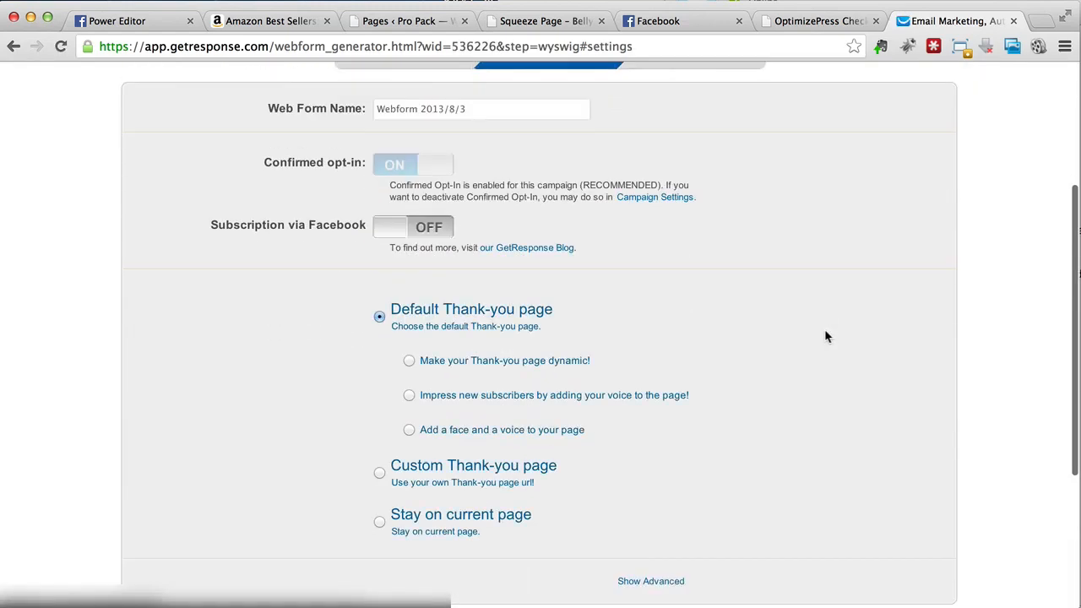
{"action": "scroll", "coordinate": [604, 228], "scroll_direction": "down", "scroll_amount": 3}
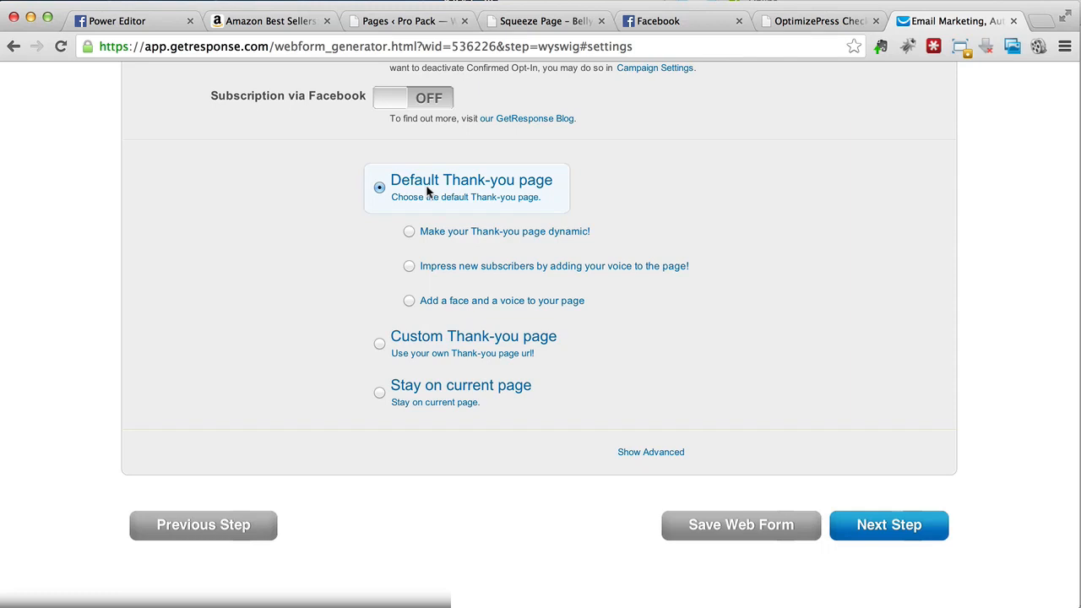
{"action": "left_click", "coordinate": [380, 346]}
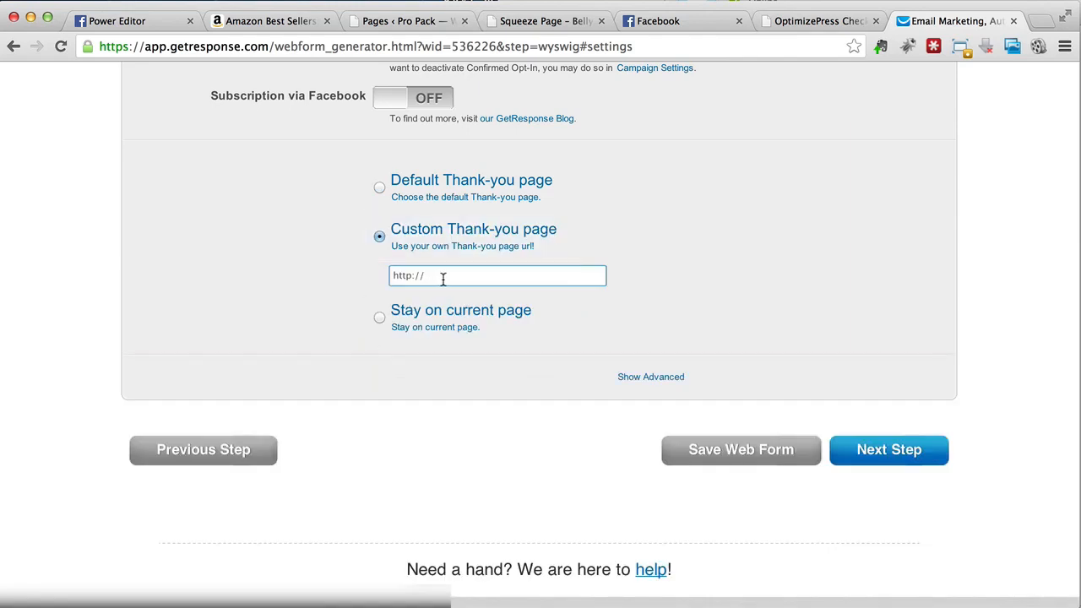
{"action": "left_click", "coordinate": [426, 198]}
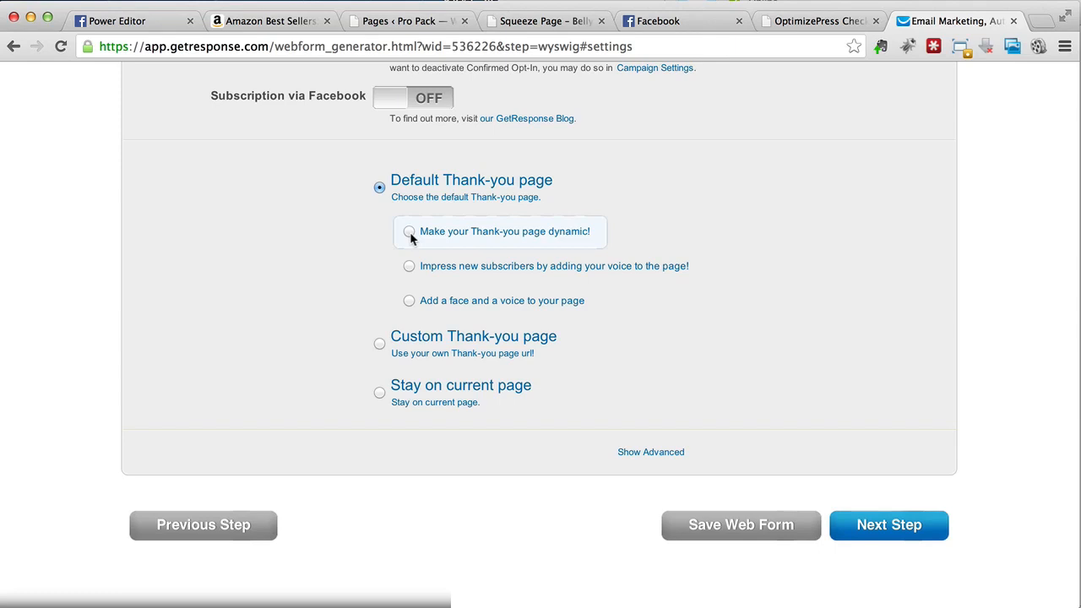
{"action": "left_click", "coordinate": [432, 340]}
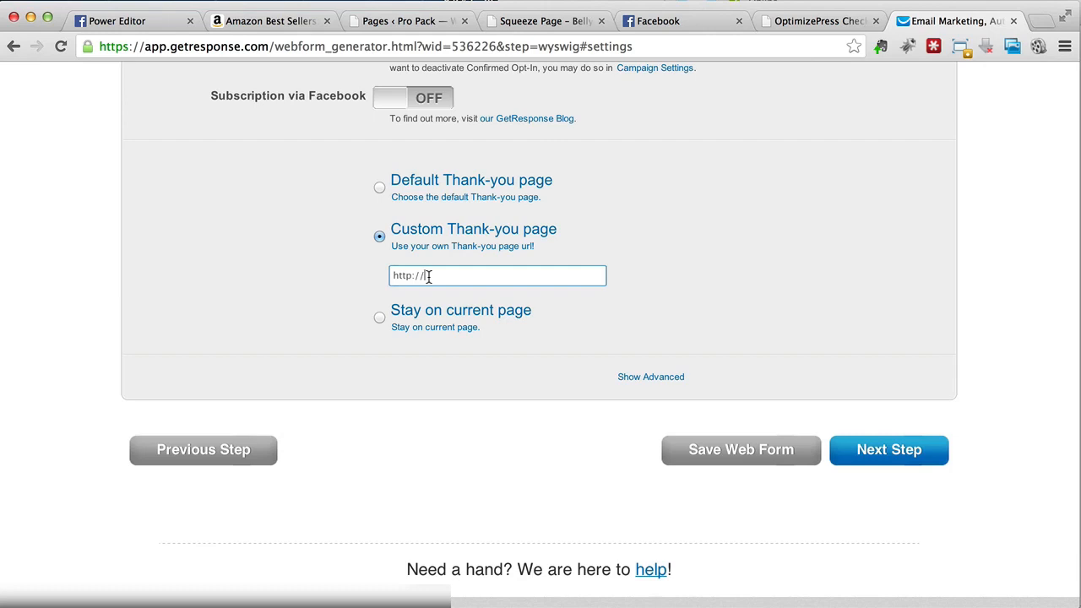
Step: Enter google.com/ as the thank-you URL, save the web form, and continue to publishing
{"action": "type", "text": "google.com/"}
{"action": "left_click", "coordinate": [785, 456]}
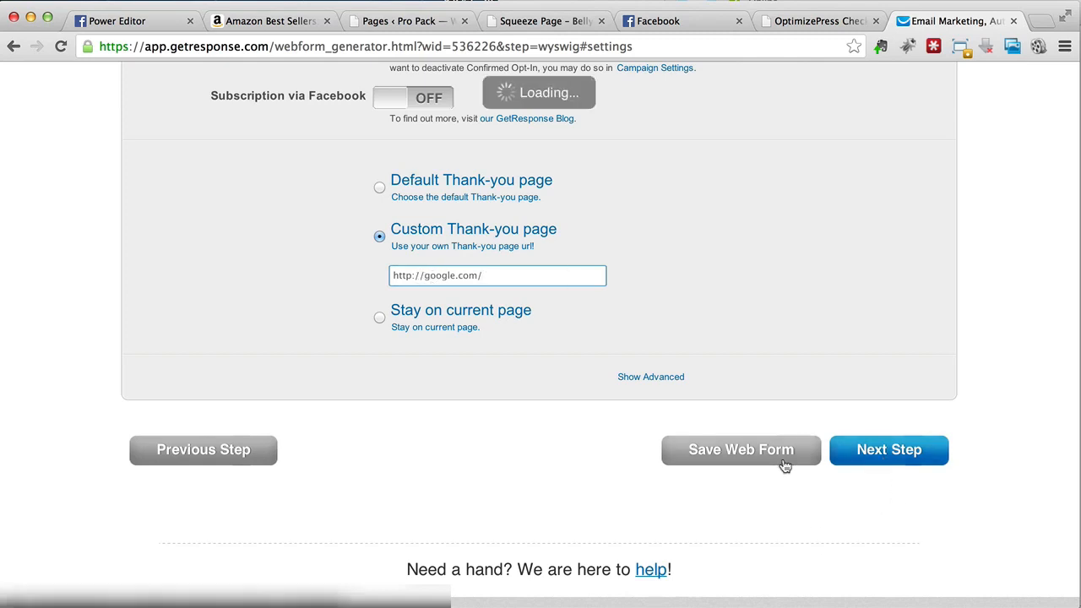
{"action": "left_click", "coordinate": [854, 450]}
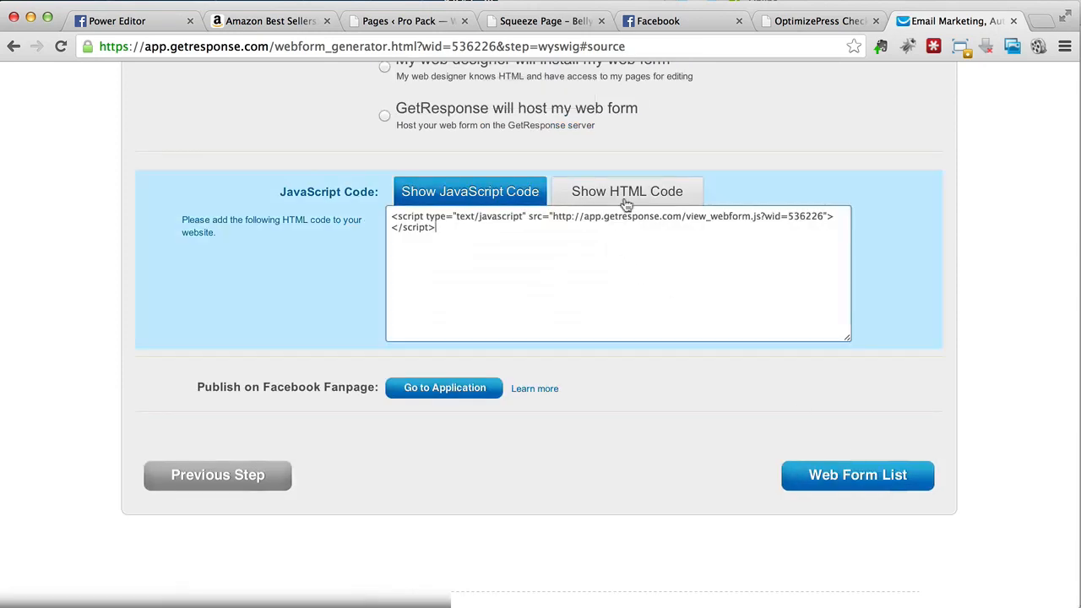
Step: Switch the embed code to HTML and copy the entire form code
{"action": "left_click", "coordinate": [626, 193]}
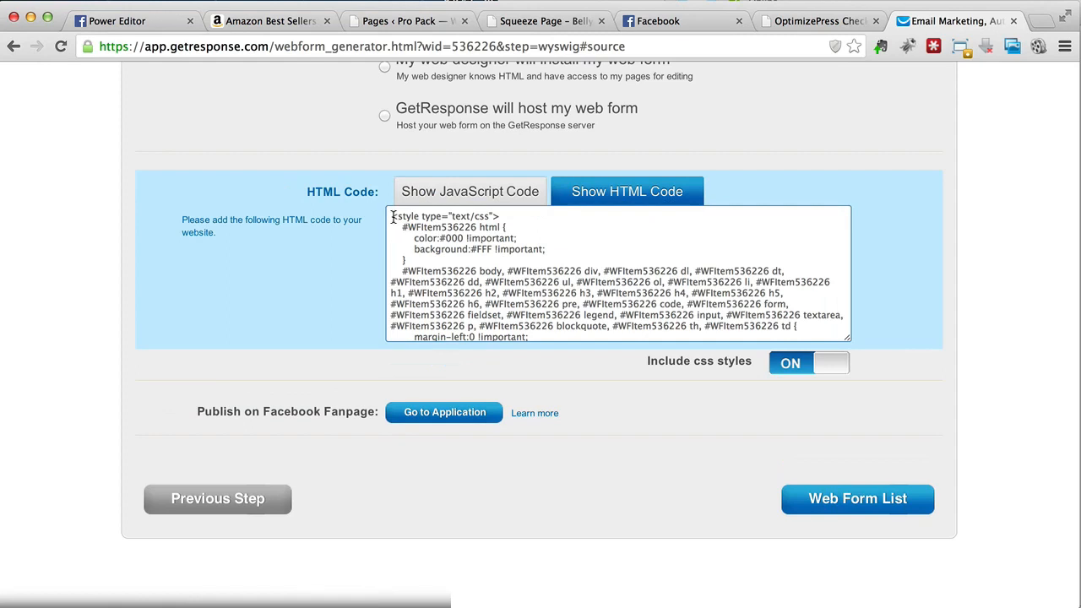
{"action": "left_click_drag", "start_coordinate": [391, 217], "coordinate": [584, 537]}
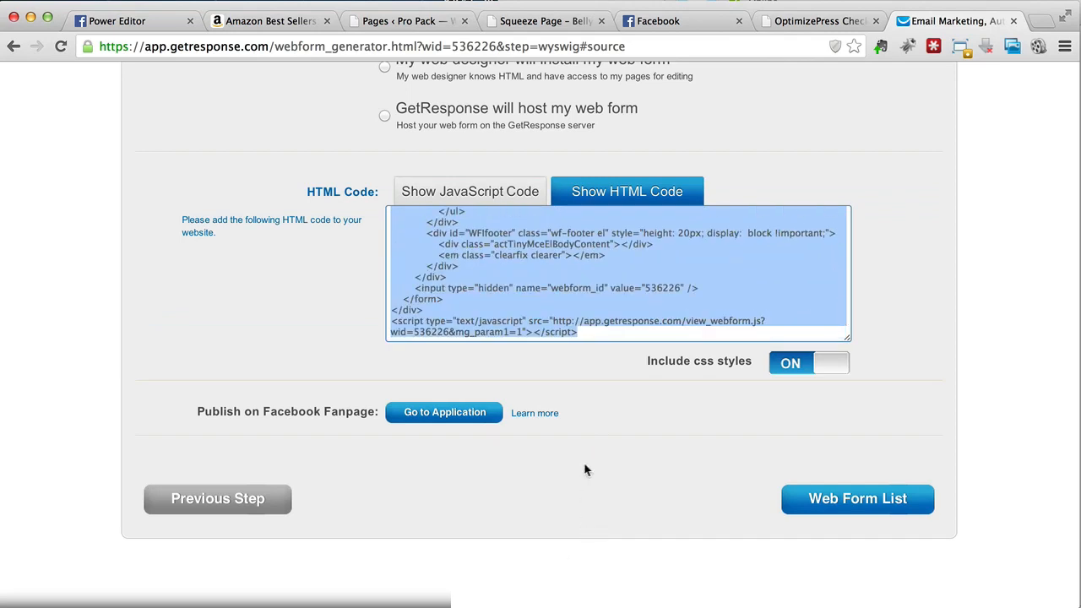
{"action": "right_click", "coordinate": [583, 292]}
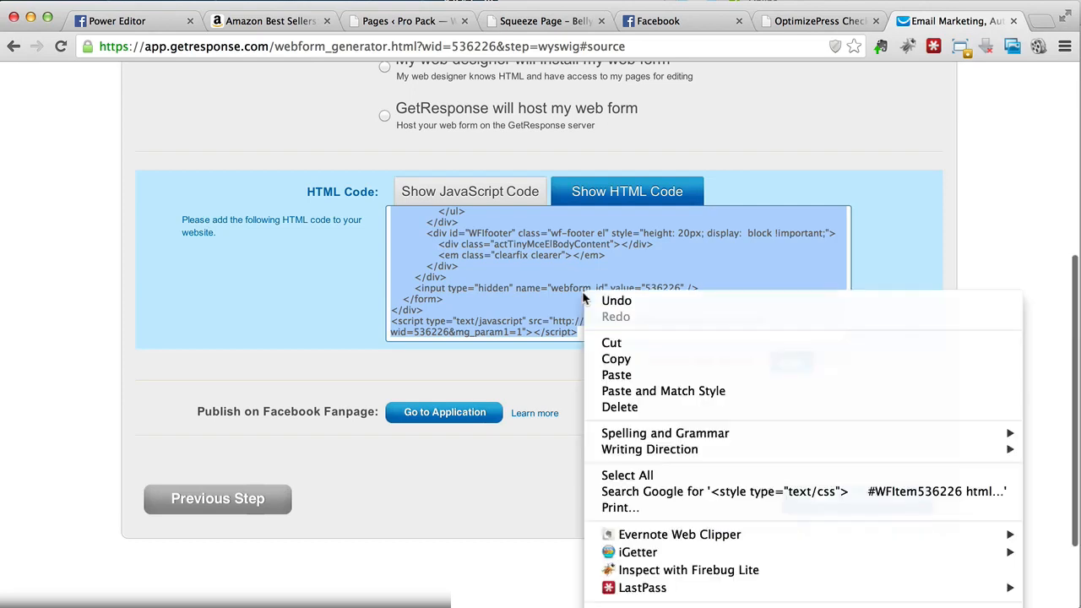
{"action": "left_click", "coordinate": [617, 358]}
{"action": "left_click", "coordinate": [818, 21]}
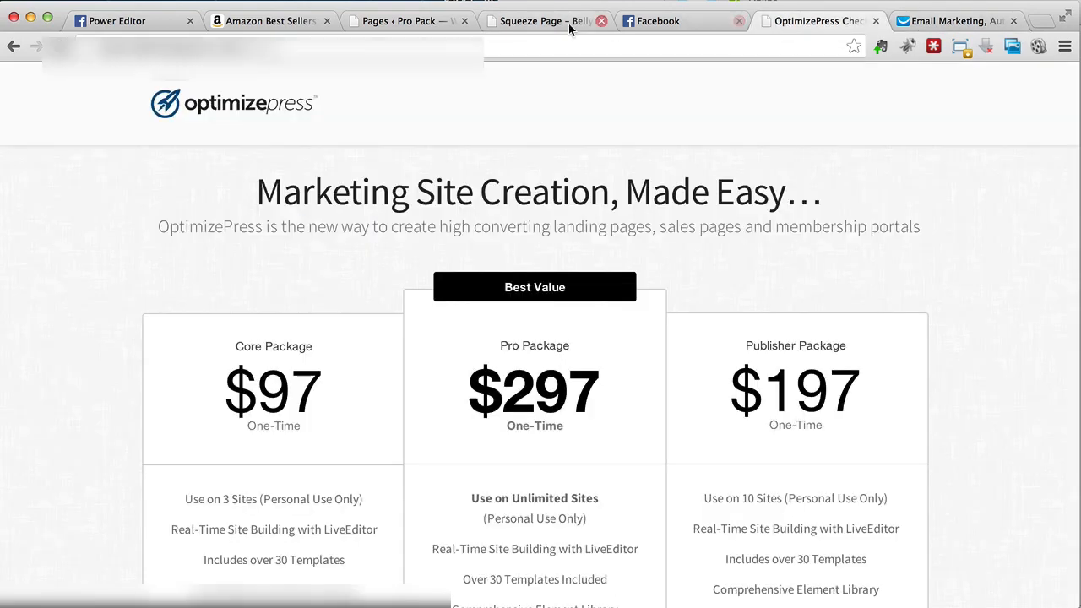
Step: Back in the opt-in settings, set the integration type to Custom Form
{"action": "left_click", "coordinate": [544, 22]}
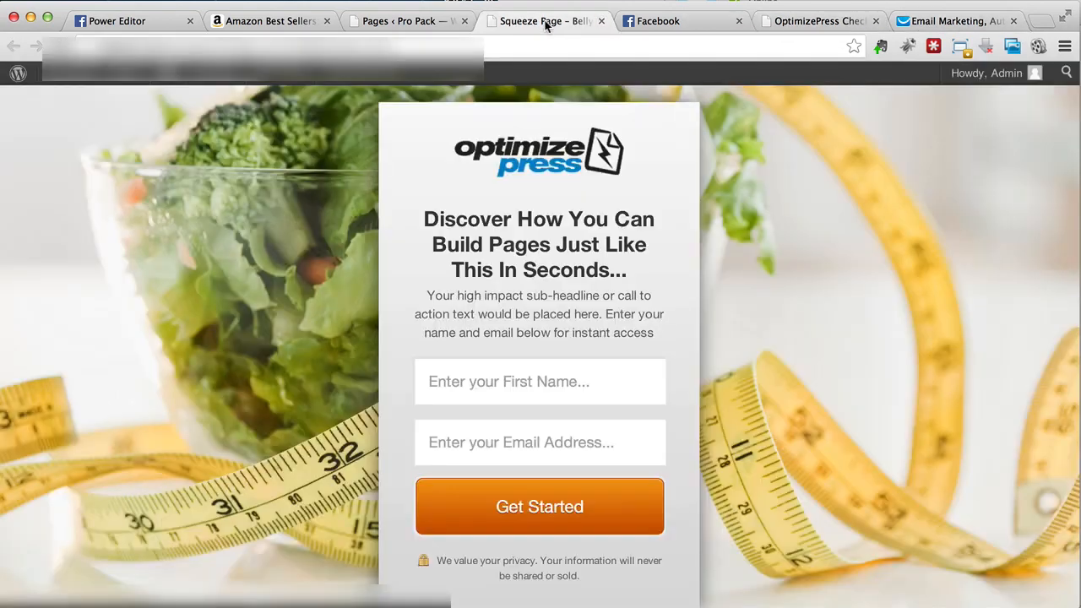
{"action": "left_click", "coordinate": [412, 22]}
{"action": "right_click", "coordinate": [454, 268]}
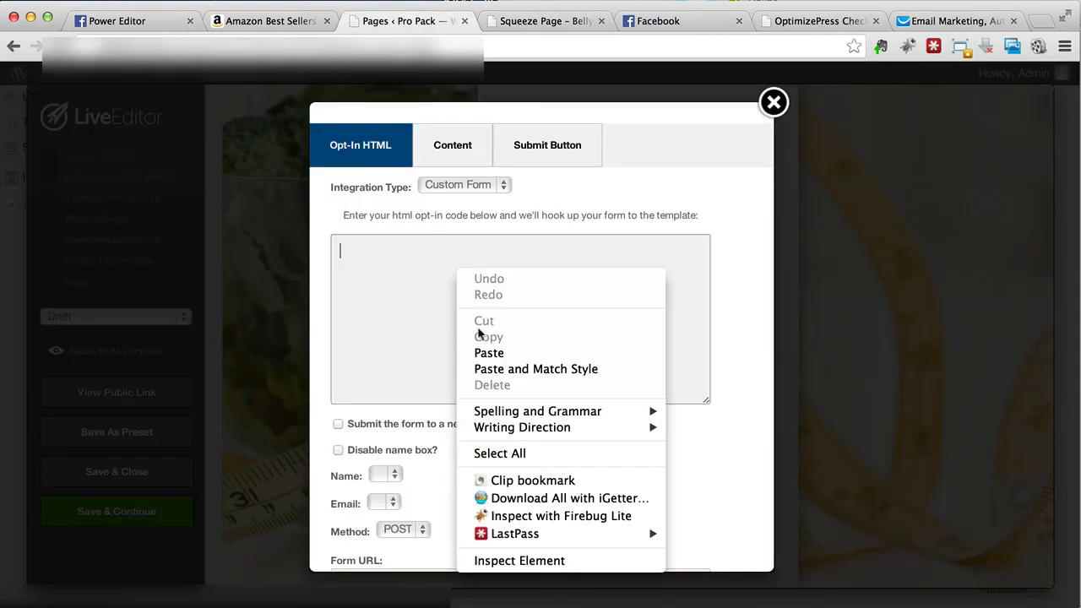
{"action": "left_click", "coordinate": [453, 190]}
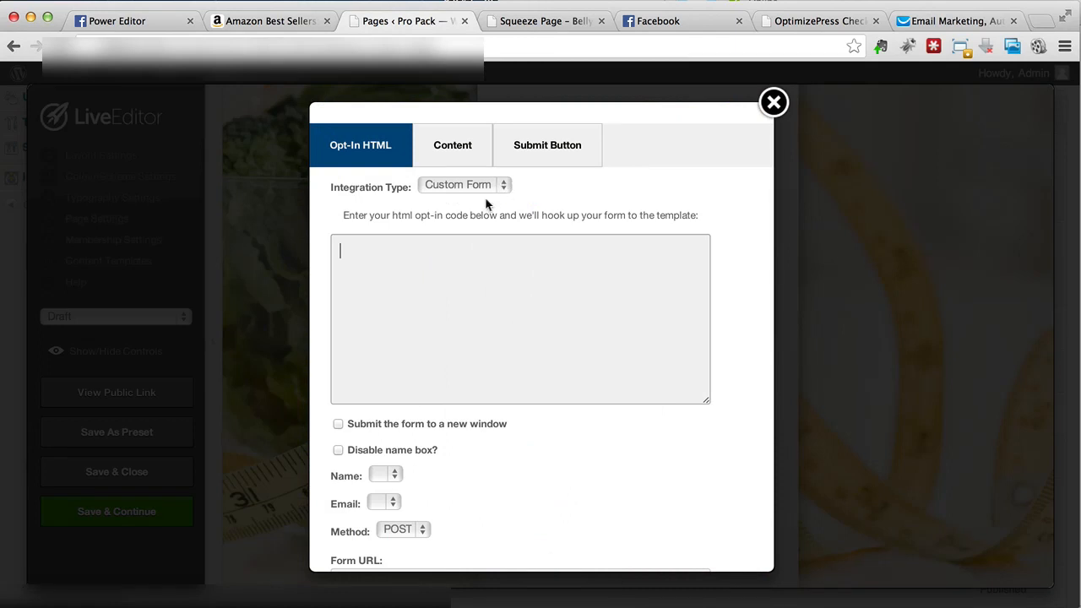
{"action": "left_click", "coordinate": [489, 189]}
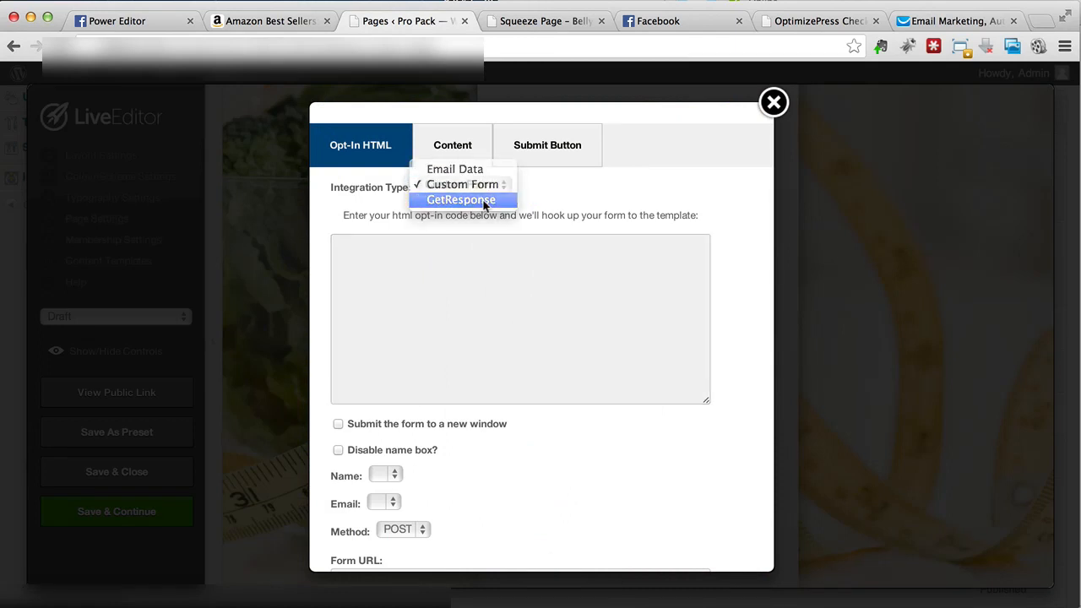
{"action": "left_click", "coordinate": [483, 200]}
{"action": "left_click", "coordinate": [465, 207]}
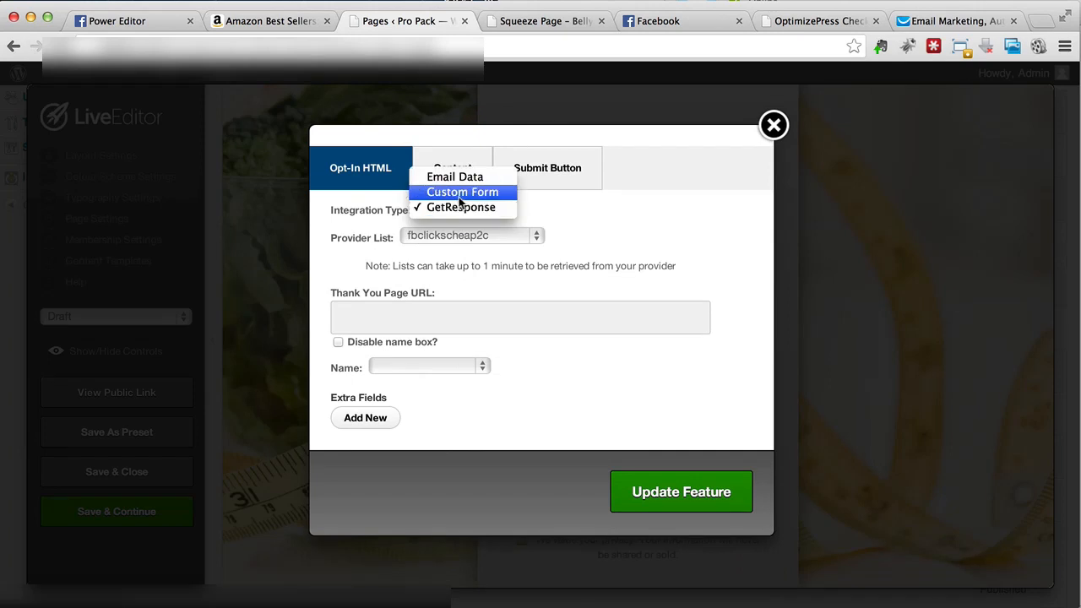
{"action": "left_click", "coordinate": [460, 198]}
Step: Paste the GetResponse HTML code and make the form submit to a new window
{"action": "left_click", "coordinate": [447, 346]}
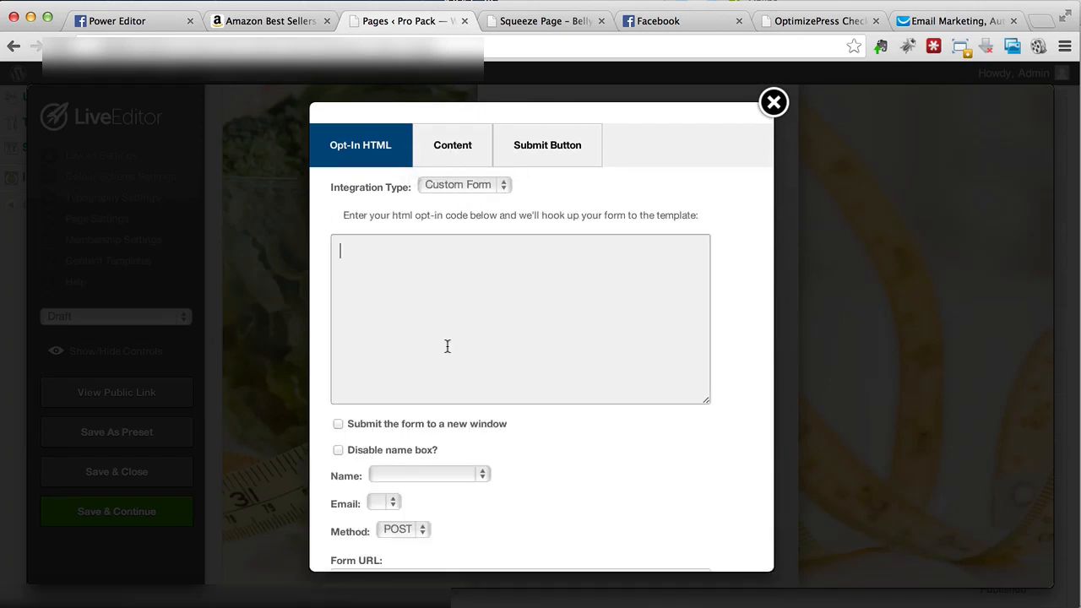
{"action": "right_click", "coordinate": [447, 346]}
{"action": "left_click", "coordinate": [480, 428]}
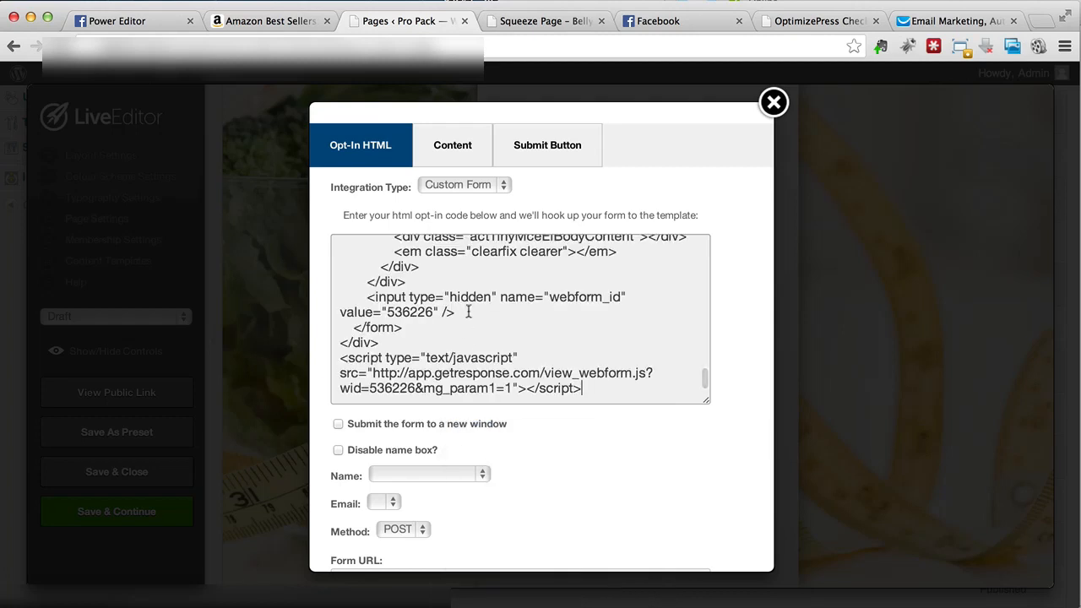
{"action": "scroll", "coordinate": [465, 306], "scroll_direction": "down", "scroll_amount": 5}
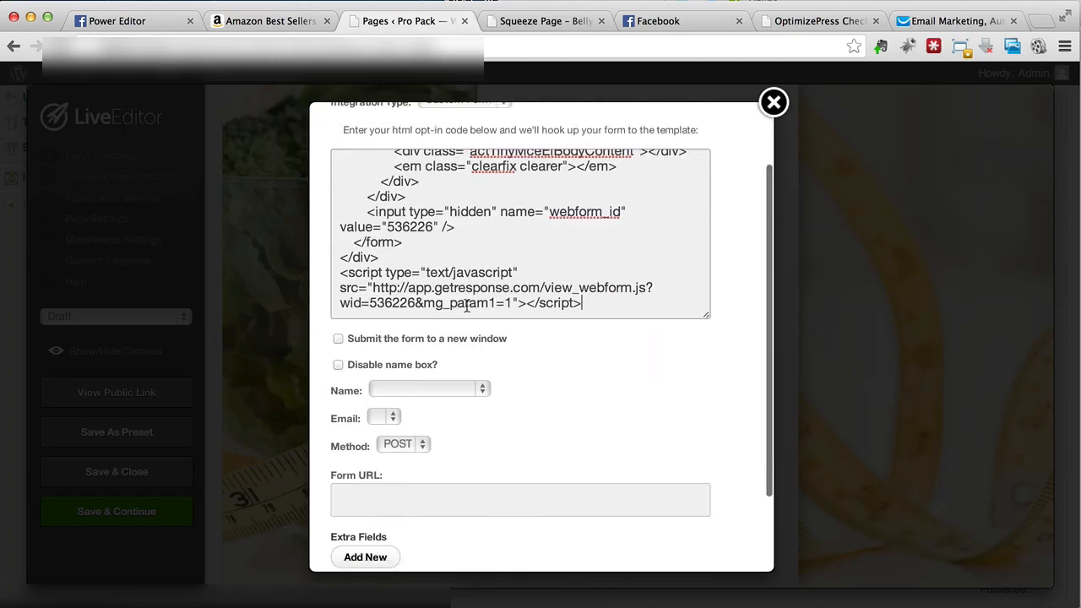
{"action": "left_click", "coordinate": [369, 339]}
{"action": "scroll", "coordinate": [369, 457], "scroll_direction": "down", "scroll_amount": 3}
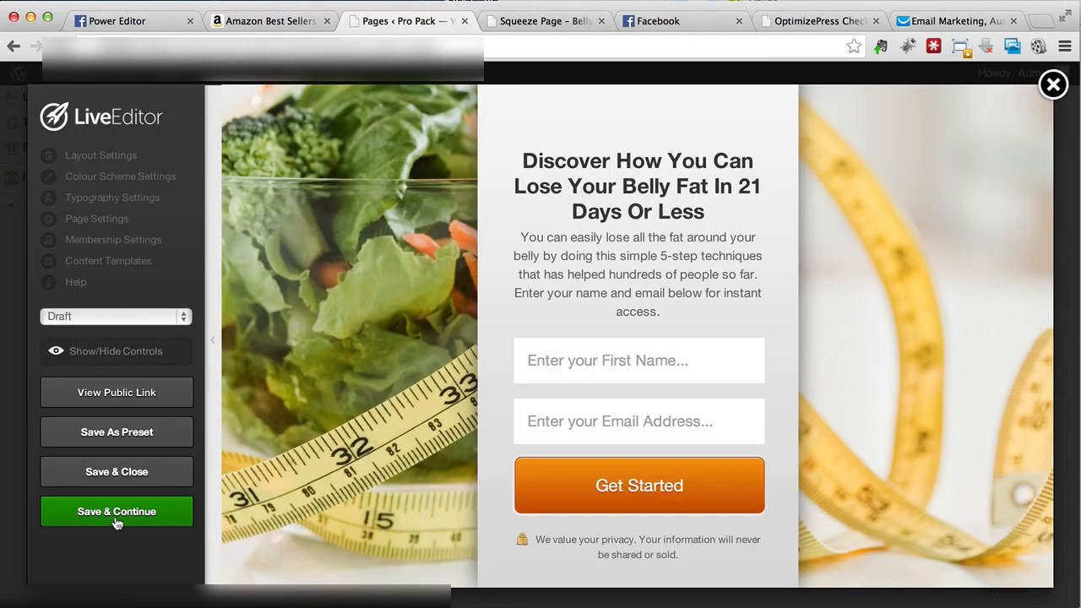
Step: Save the squeeze page and check it in the preview tab
{"action": "left_click", "coordinate": [117, 515]}
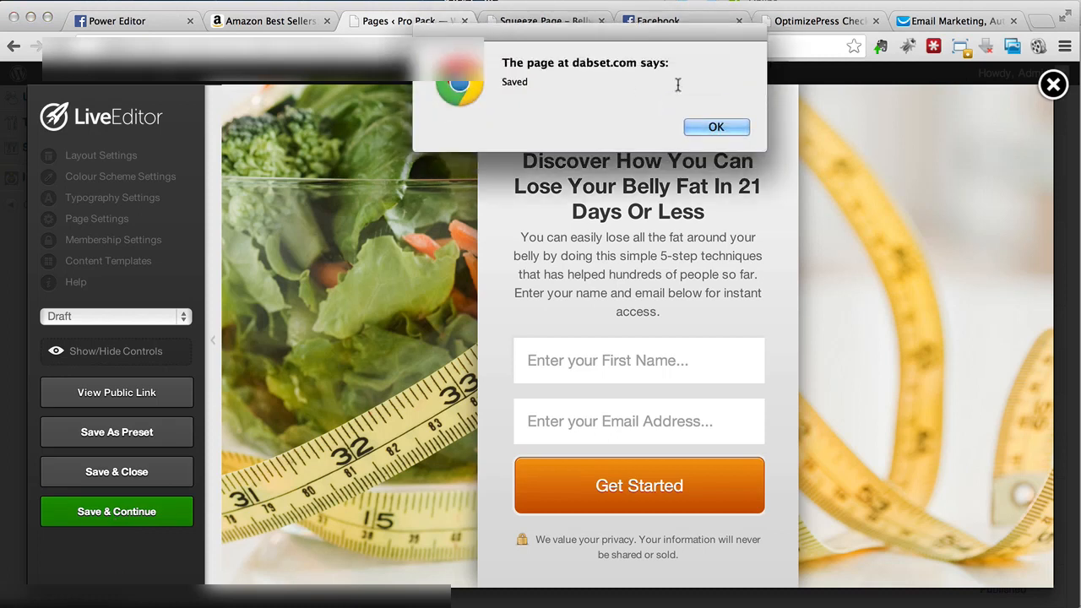
{"action": "left_click", "coordinate": [715, 126]}
{"action": "left_click", "coordinate": [541, 25]}
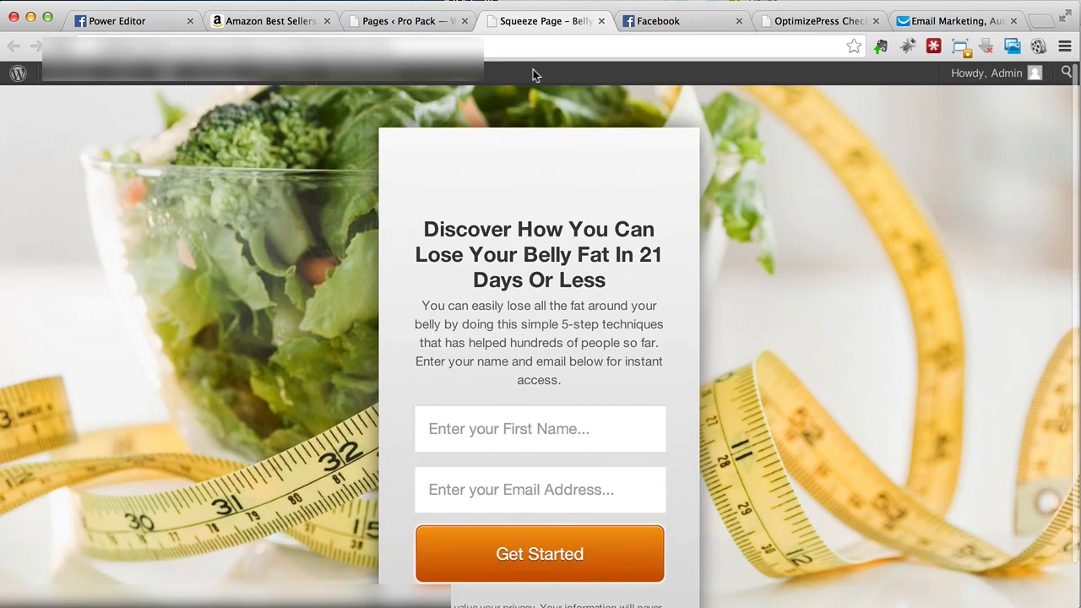
{"action": "left_click", "coordinate": [436, 26]}
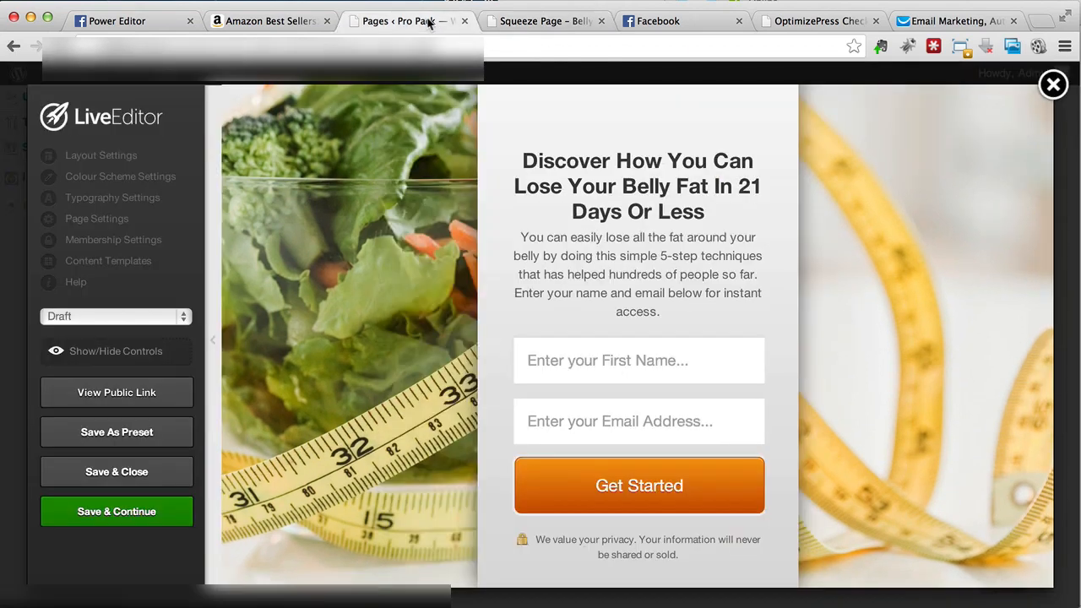
Step: Set the page status to Publish and open the public page link in a new tab
{"action": "left_click", "coordinate": [163, 318]}
{"action": "left_click", "coordinate": [147, 331]}
{"action": "left_click", "coordinate": [721, 126]}
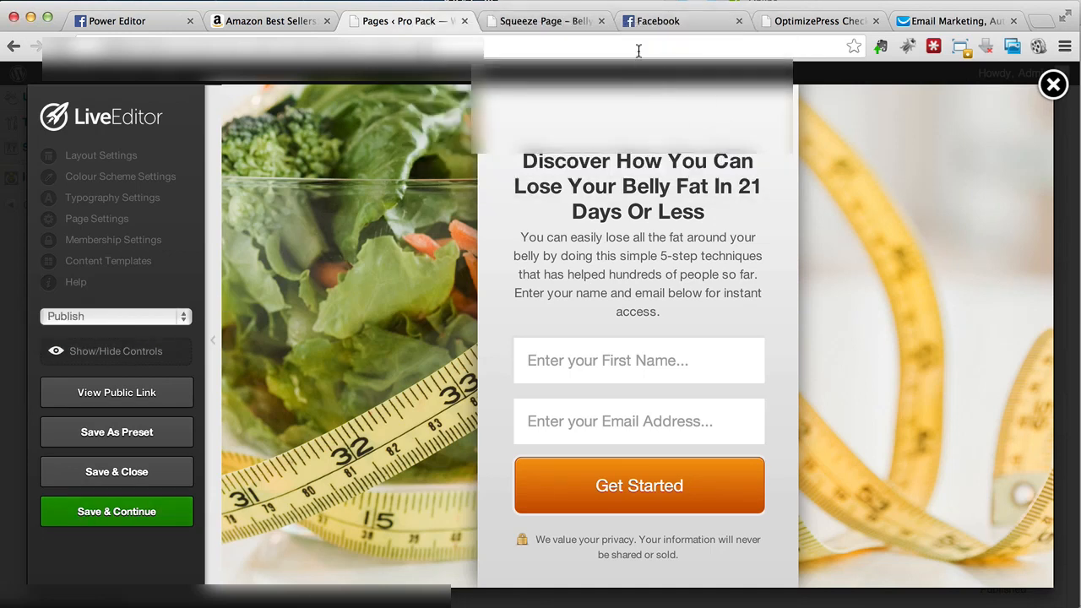
{"action": "left_click", "coordinate": [601, 21]}
{"action": "right_click", "coordinate": [144, 396]}
{"action": "left_click", "coordinate": [160, 399]}
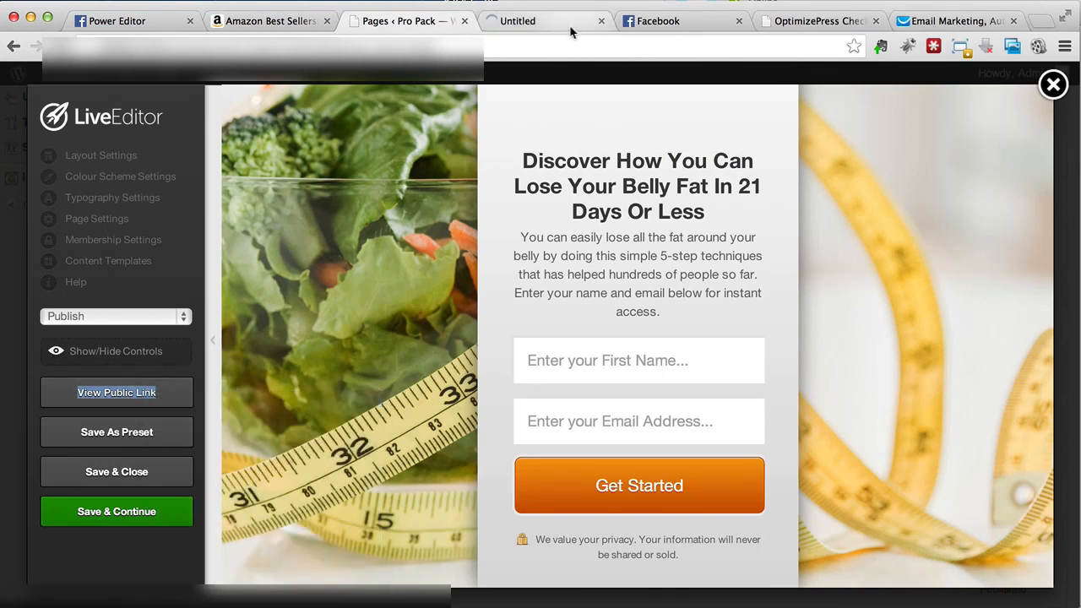
{"action": "left_click", "coordinate": [570, 31]}
Step: Leave LiveEditor for the WordPress Pages list and focus its page search field
{"action": "left_click", "coordinate": [422, 24]}
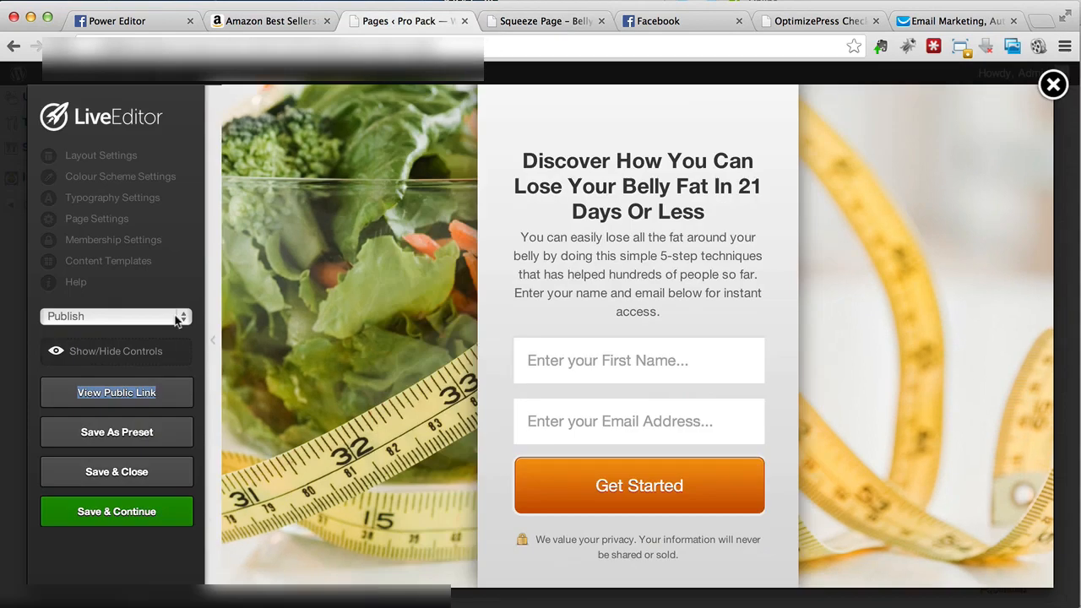
{"action": "left_click", "coordinate": [199, 46]}
{"action": "key", "text": "Return"}
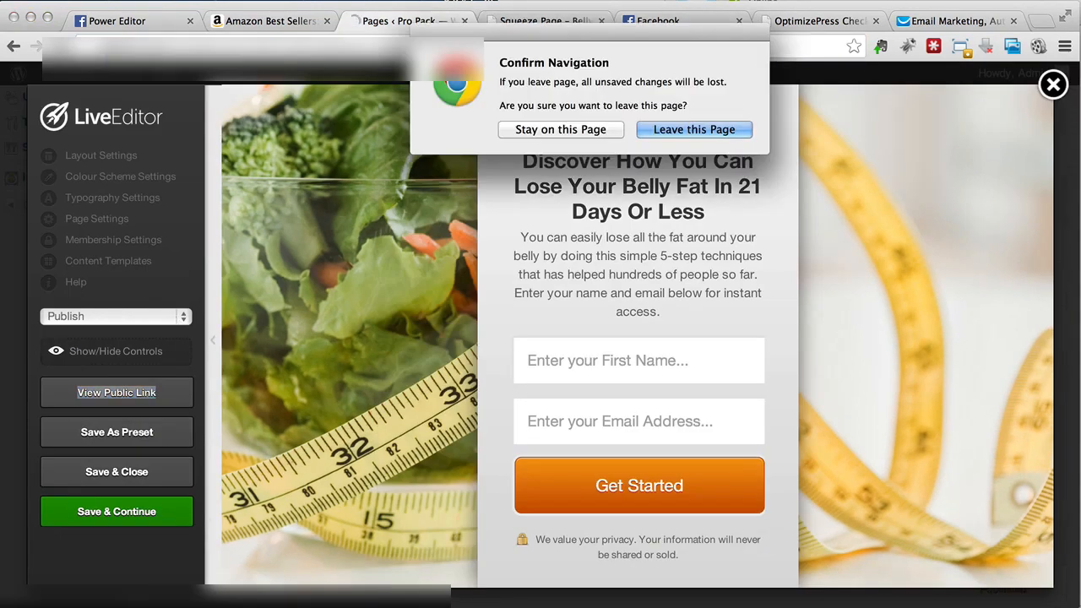
{"action": "left_click", "coordinate": [652, 123]}
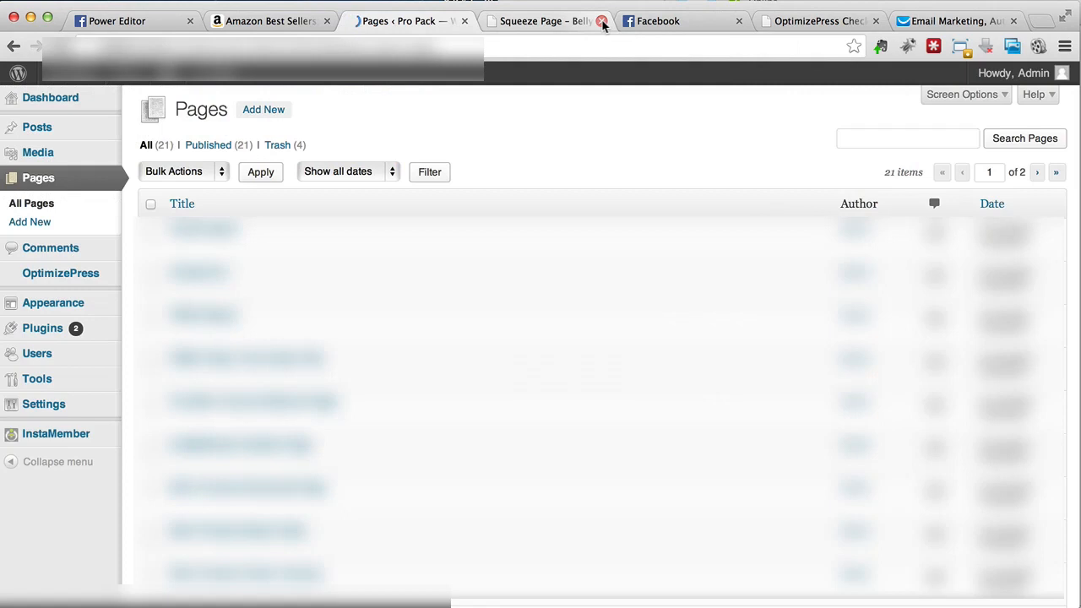
{"action": "left_click", "coordinate": [602, 20]}
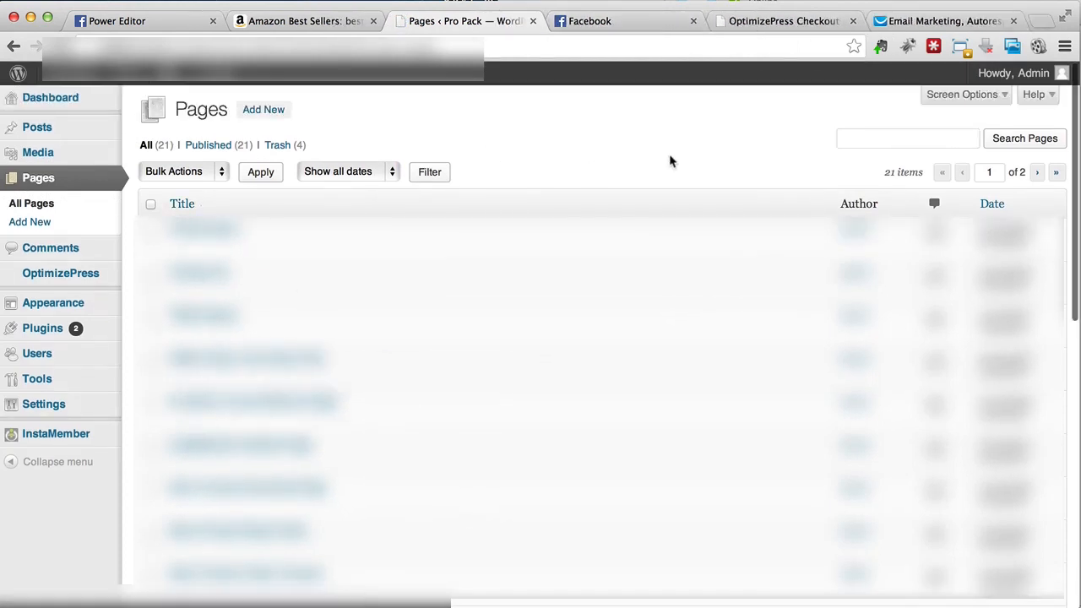
{"action": "left_click", "coordinate": [907, 138]}
Step: Search Pages for 'bel' and view the published Squeeze Page – Belly Fat
{"action": "type", "text": "belly fat"}
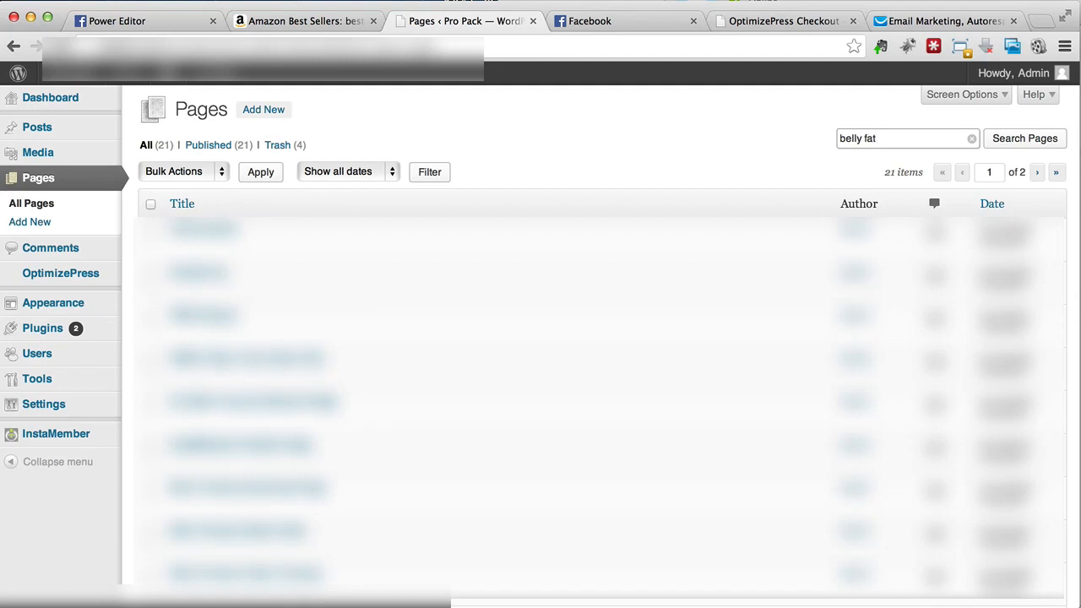
{"action": "left_click", "coordinate": [1025, 139]}
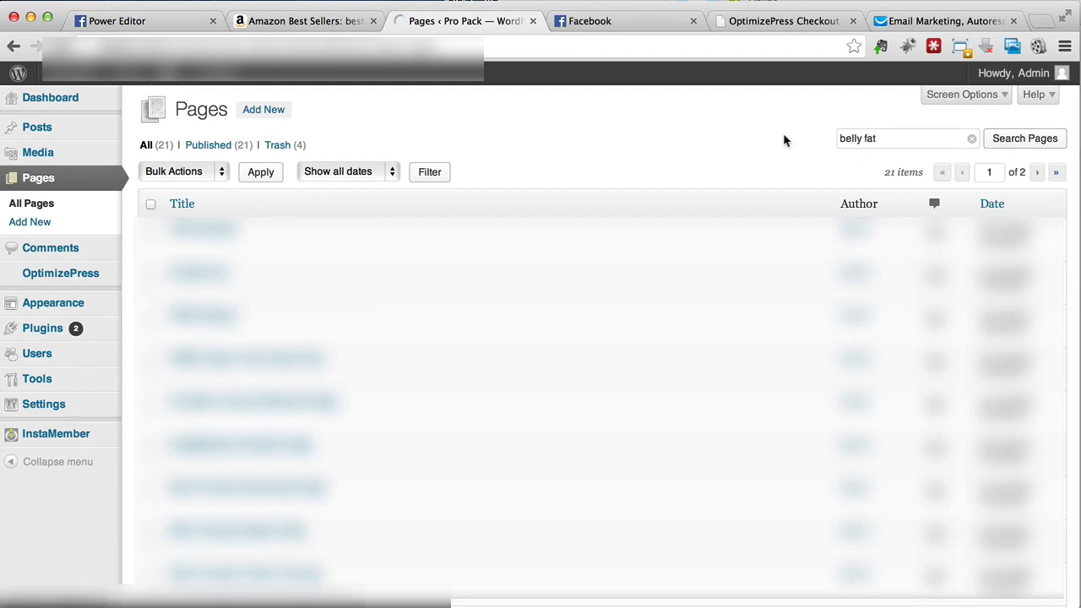
{"action": "mouse_move", "coordinate": [326, 259]}
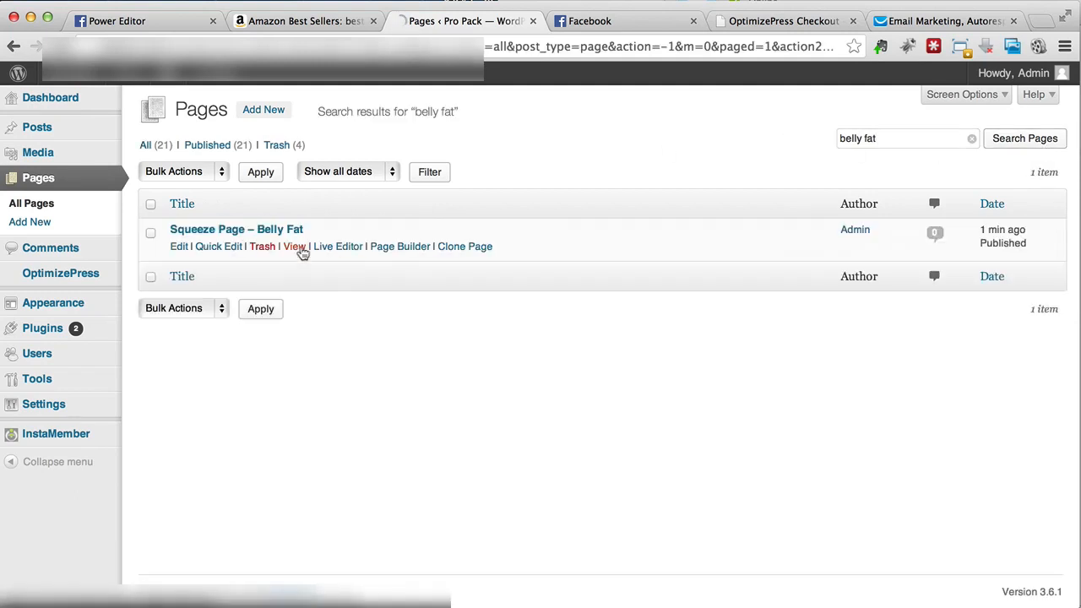
{"action": "left_click", "coordinate": [295, 247]}
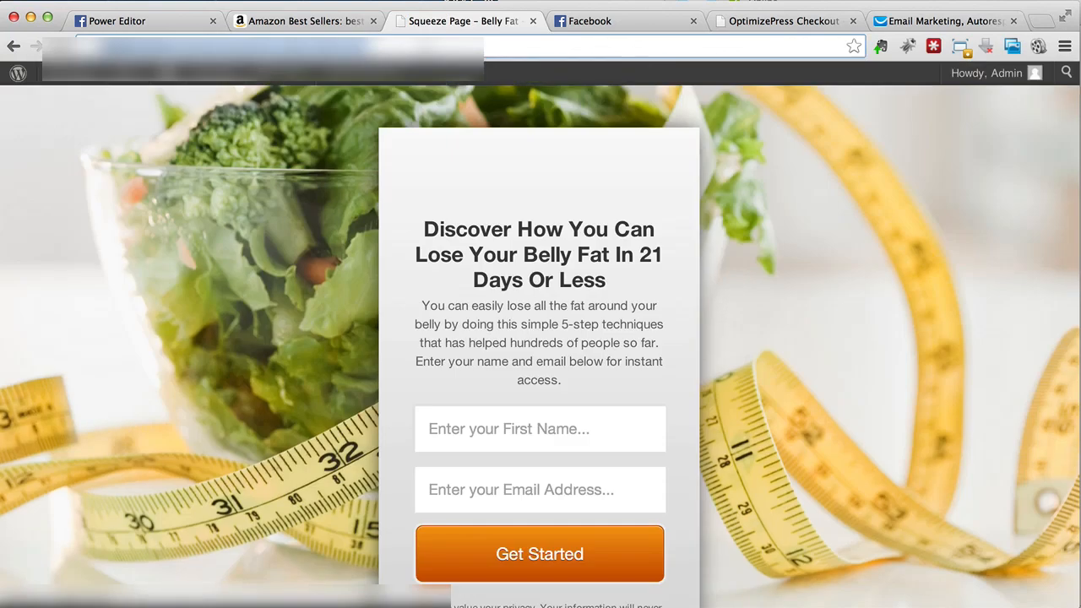
Step: Copy the squeeze page's web address from the address bar and move to Facebook
{"action": "right_click", "coordinate": [418, 46]}
{"action": "left_click", "coordinate": [472, 77]}
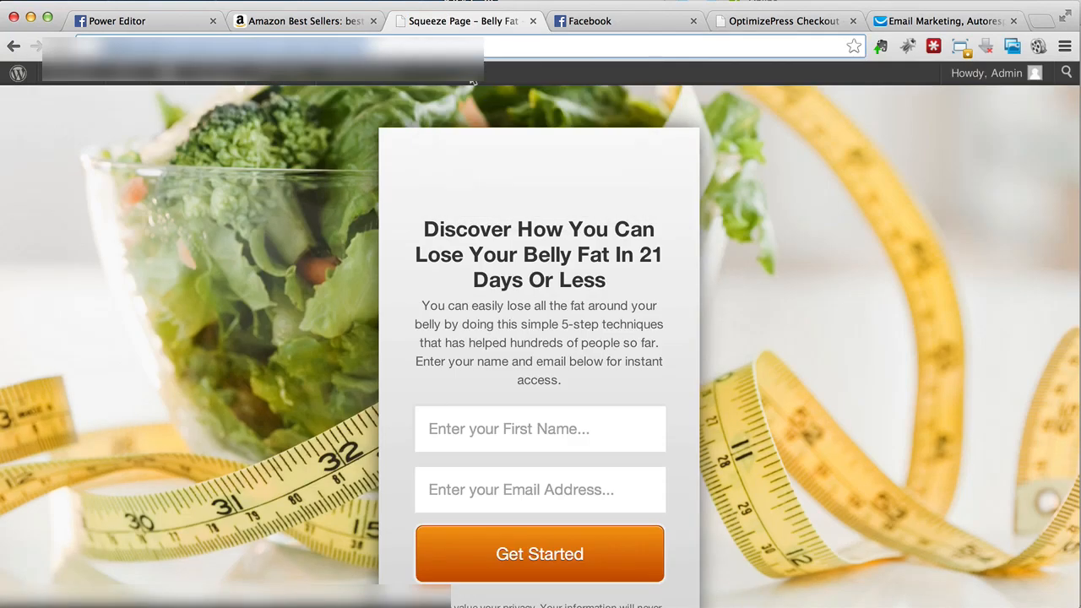
{"action": "left_click", "coordinate": [588, 28]}
Step: Search Facebook for 'iframe' and open the Static HTML: iframe tabs app
{"action": "left_click", "coordinate": [451, 80]}
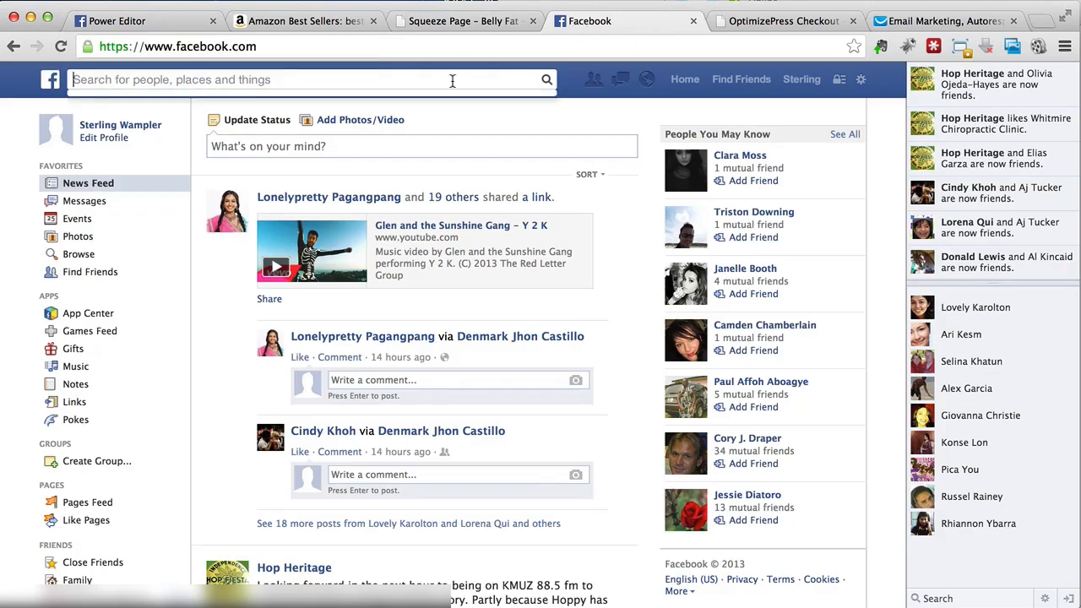
{"action": "type", "text": "iframe"}
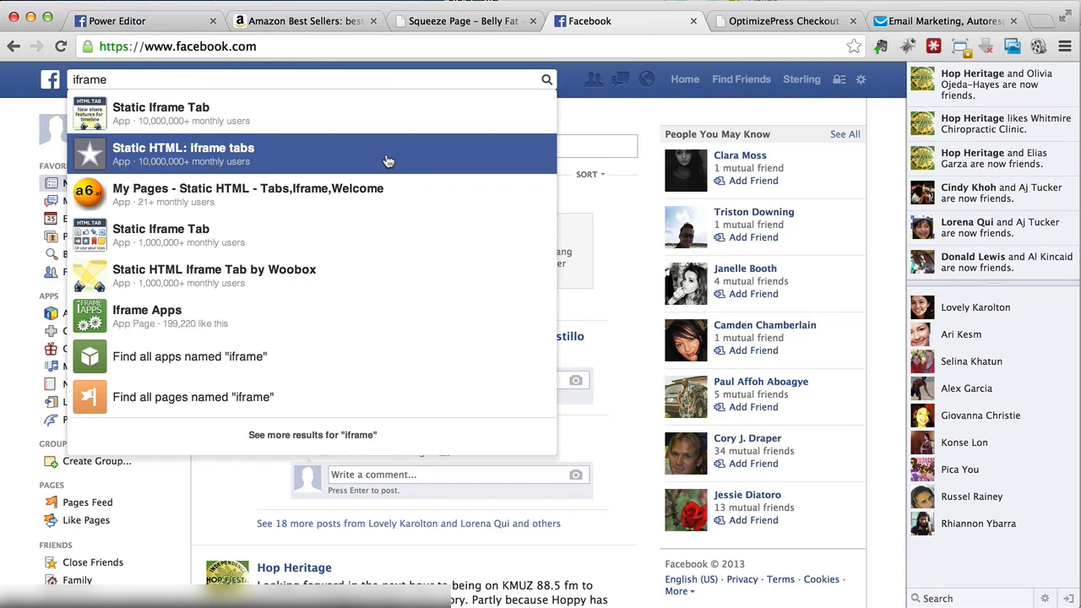
{"action": "left_click", "coordinate": [387, 159]}
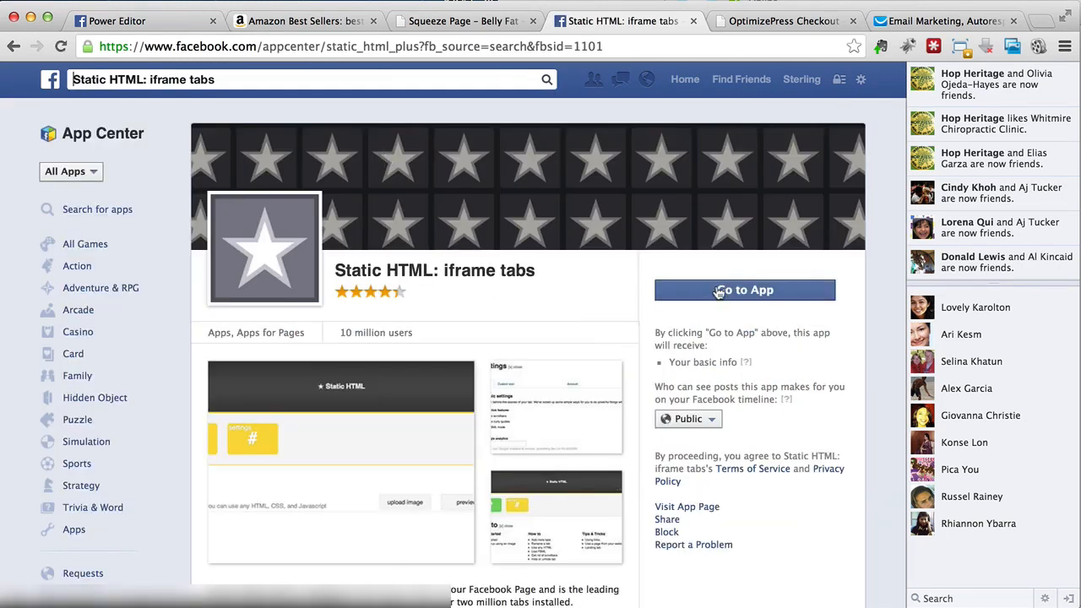
Step: Choose to add Static HTML to a page and submit the security check answer
{"action": "left_click", "coordinate": [718, 291]}
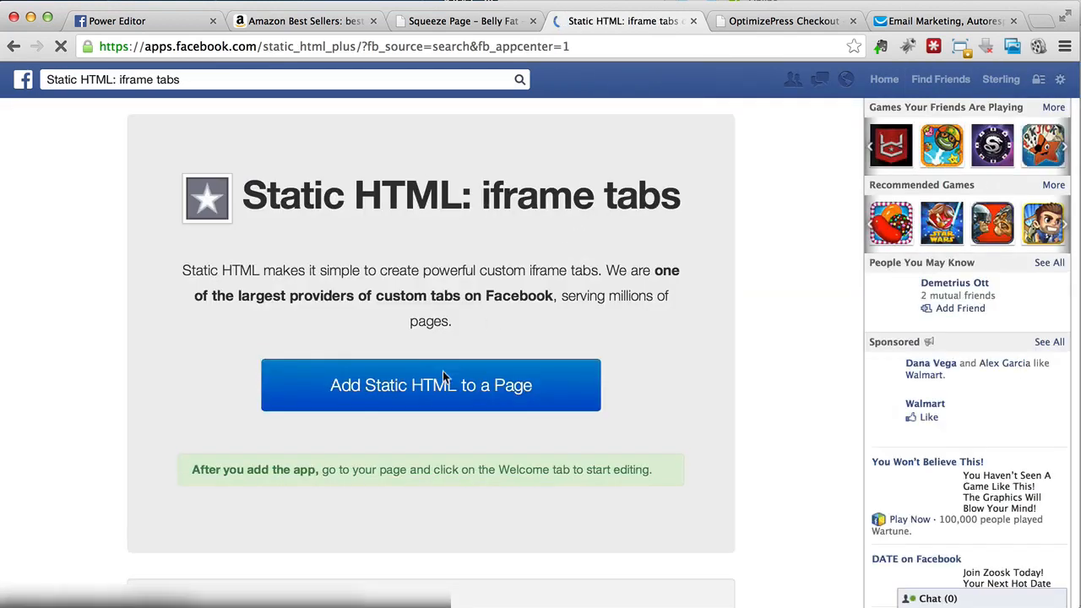
{"action": "left_click", "coordinate": [429, 399]}
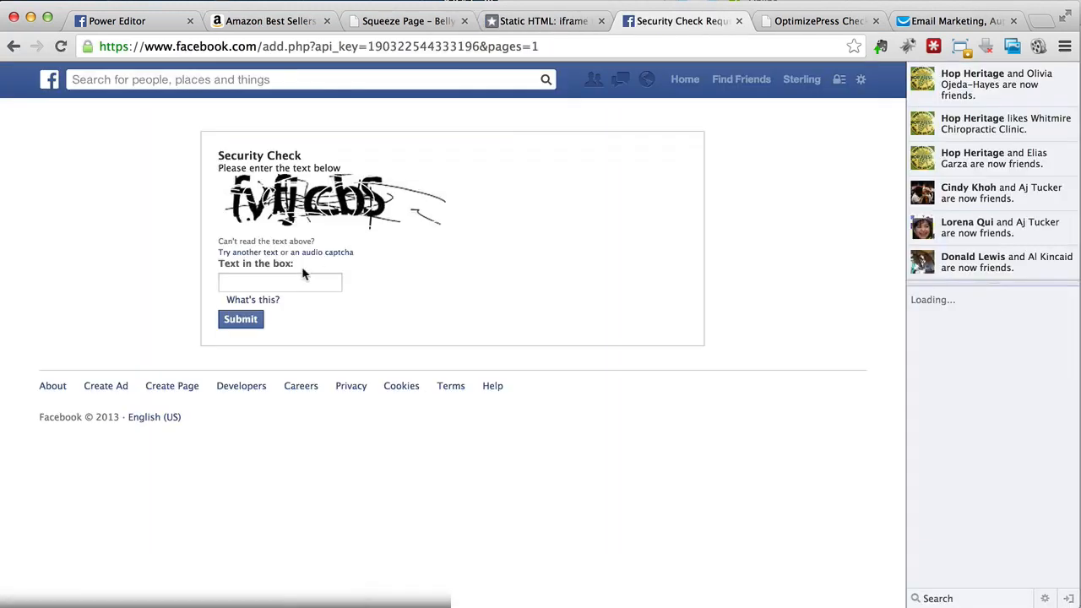
{"action": "left_click", "coordinate": [302, 277]}
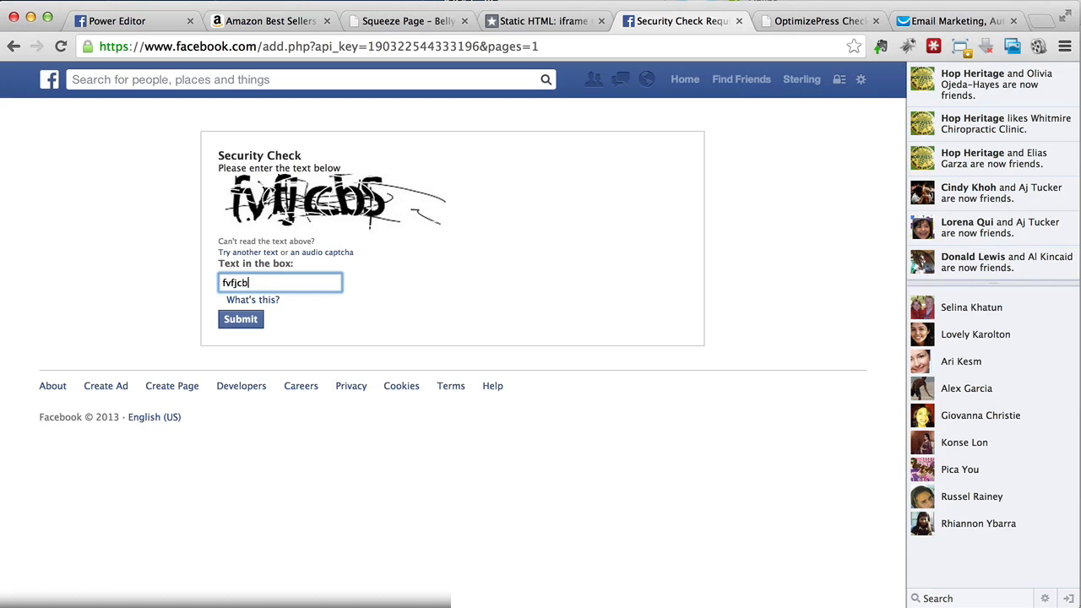
{"action": "left_click", "coordinate": [243, 319]}
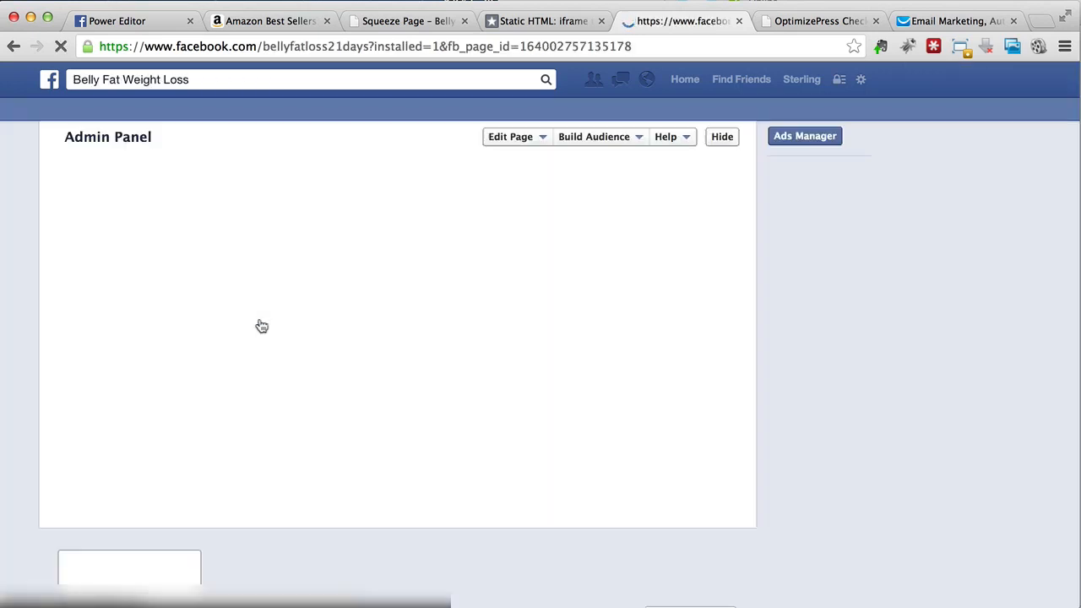
Step: Dismiss the profile picture prompt, open the Belly Fat Weight Loss Welcome tab, and choose Edit tab
{"action": "scroll", "coordinate": [432, 274], "scroll_direction": "down", "scroll_amount": 3}
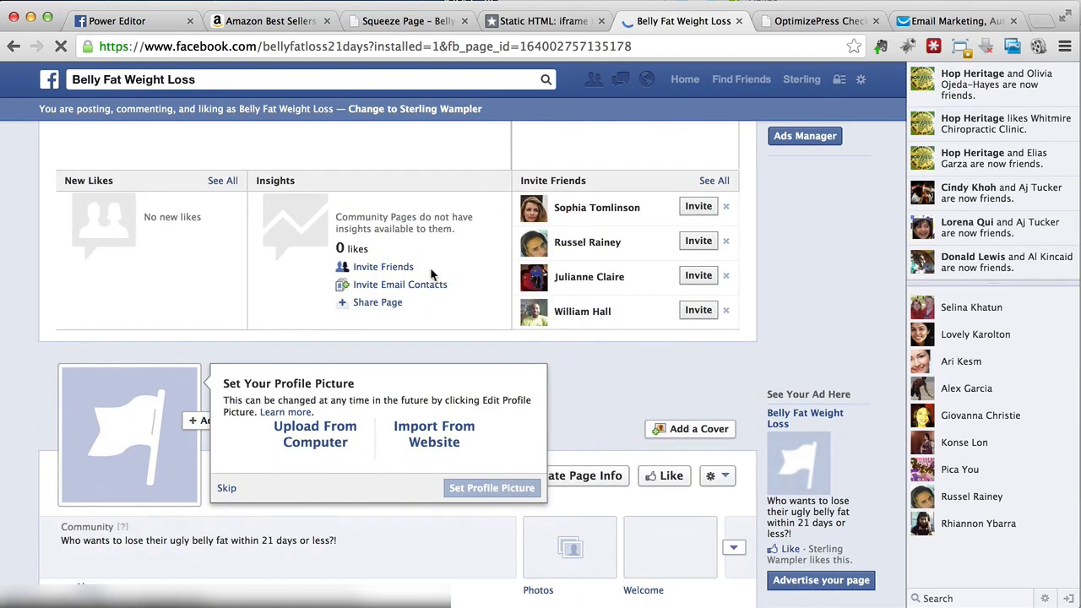
{"action": "left_click", "coordinate": [227, 490]}
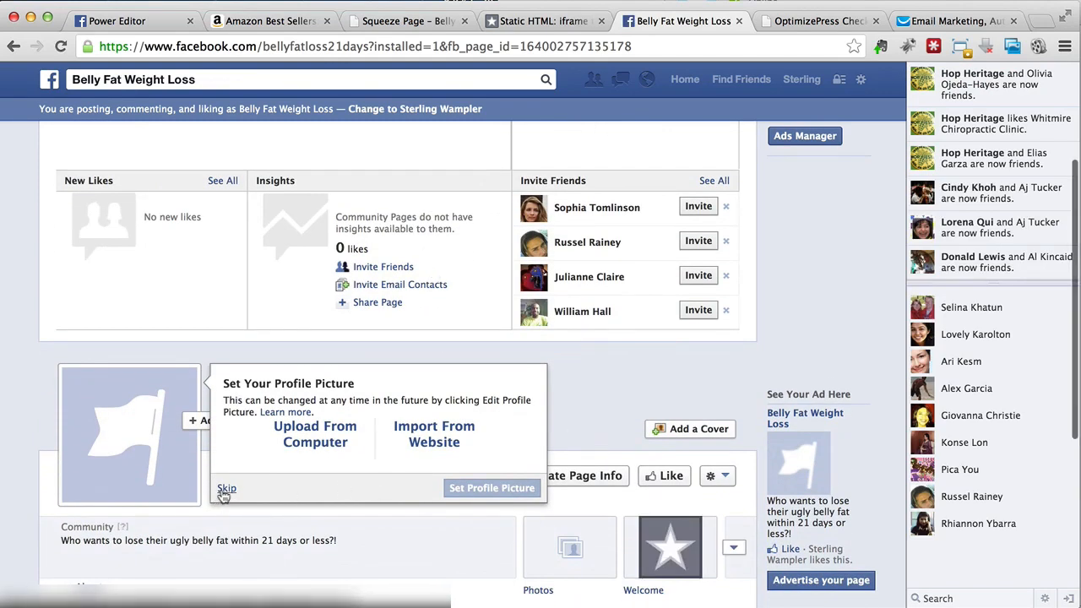
{"action": "scroll", "coordinate": [455, 460], "scroll_direction": "down", "scroll_amount": 2}
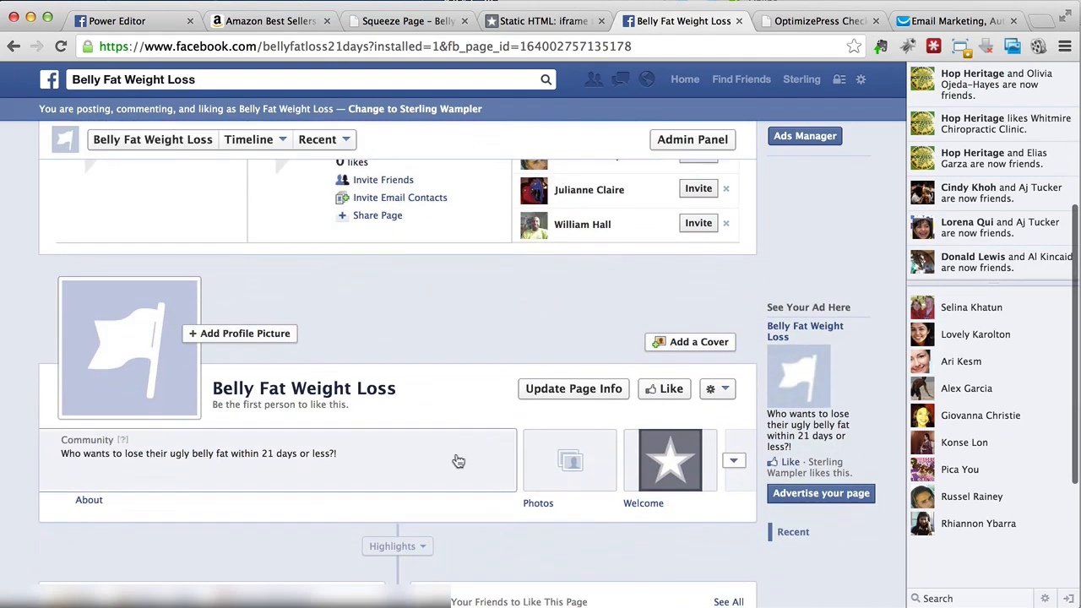
{"action": "left_click", "coordinate": [676, 464]}
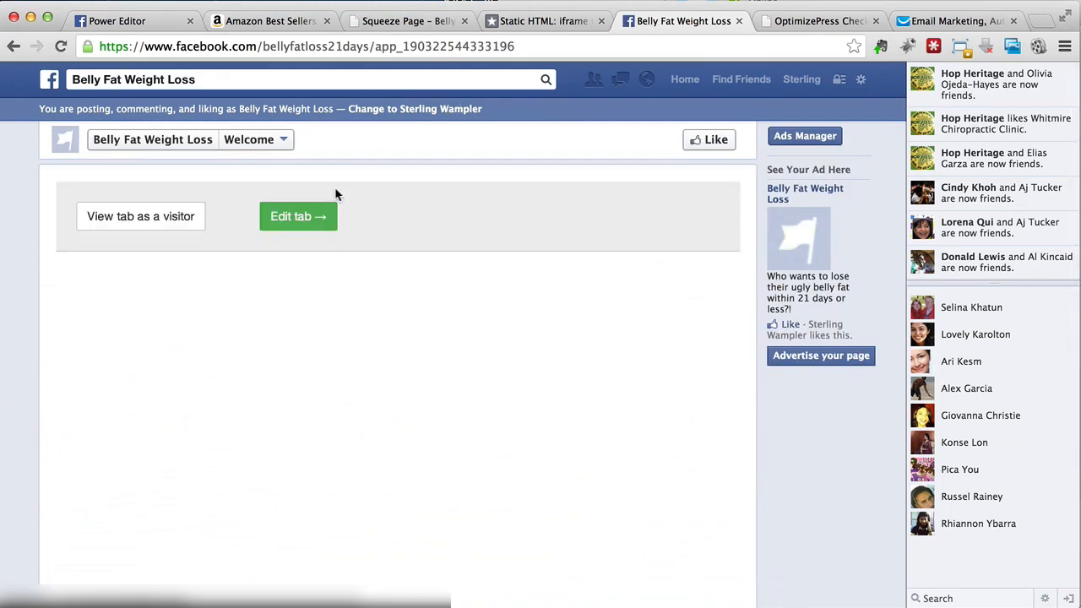
{"action": "left_click", "coordinate": [287, 216]}
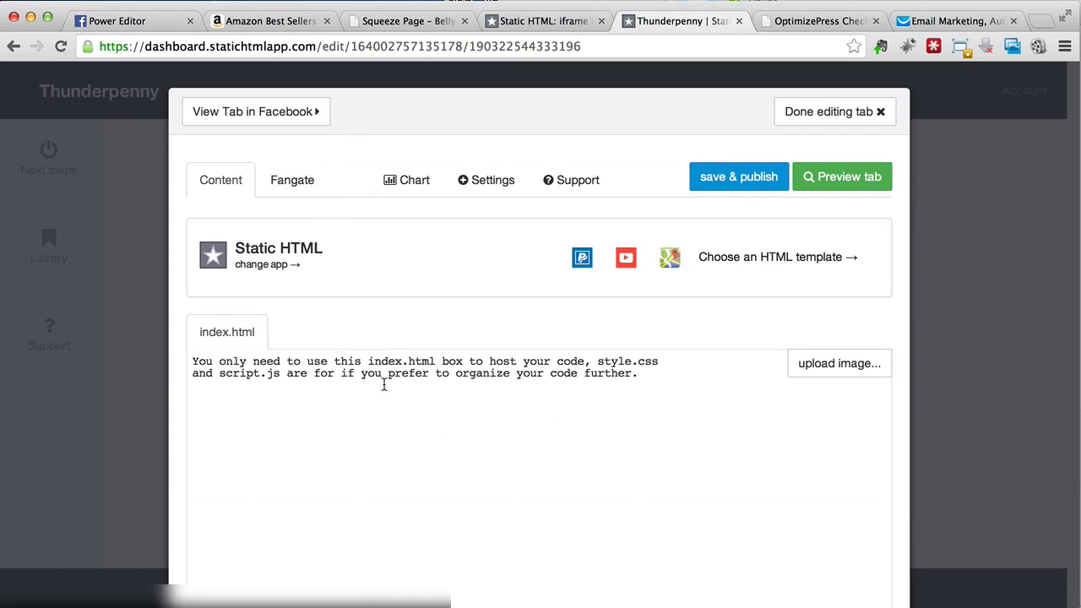
Step: Replace the Static HTML app with the free Website app and focus its 'Url of external page' field
{"action": "left_click", "coordinate": [384, 385]}
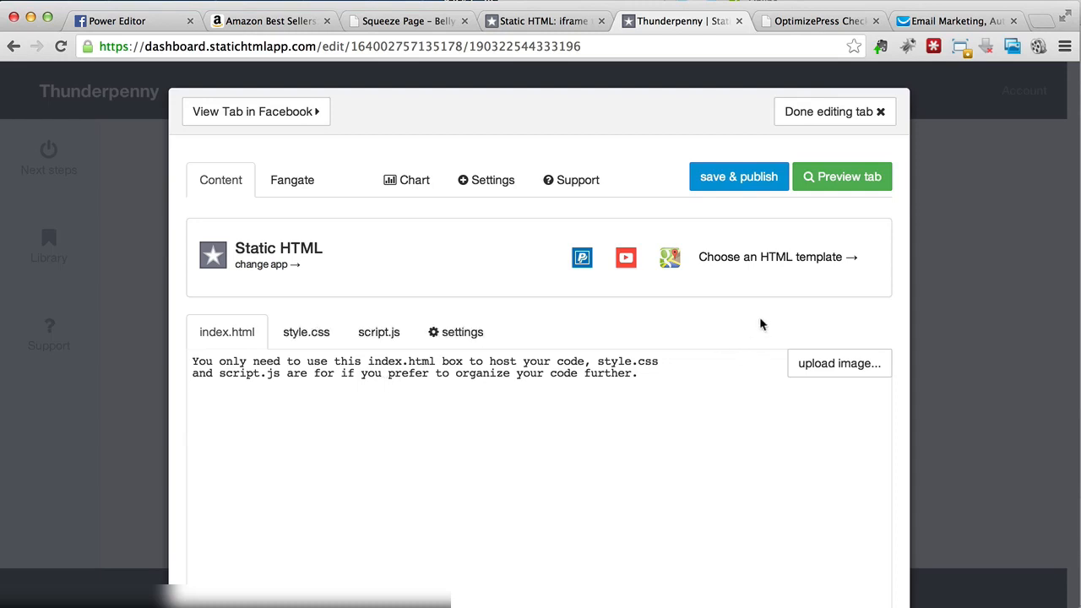
{"action": "left_click", "coordinate": [784, 271]}
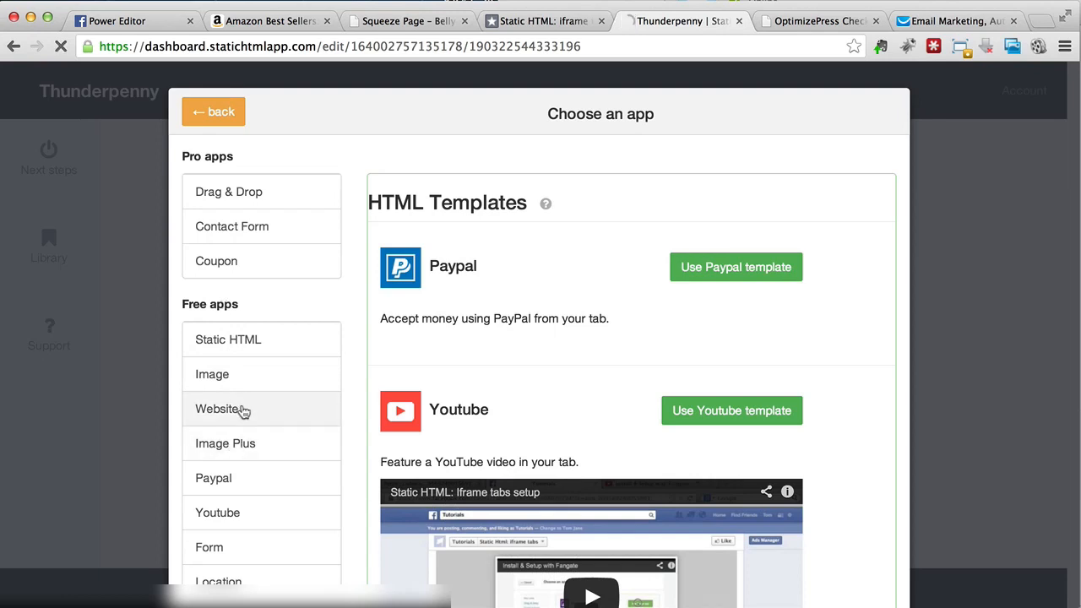
{"action": "left_click", "coordinate": [243, 412]}
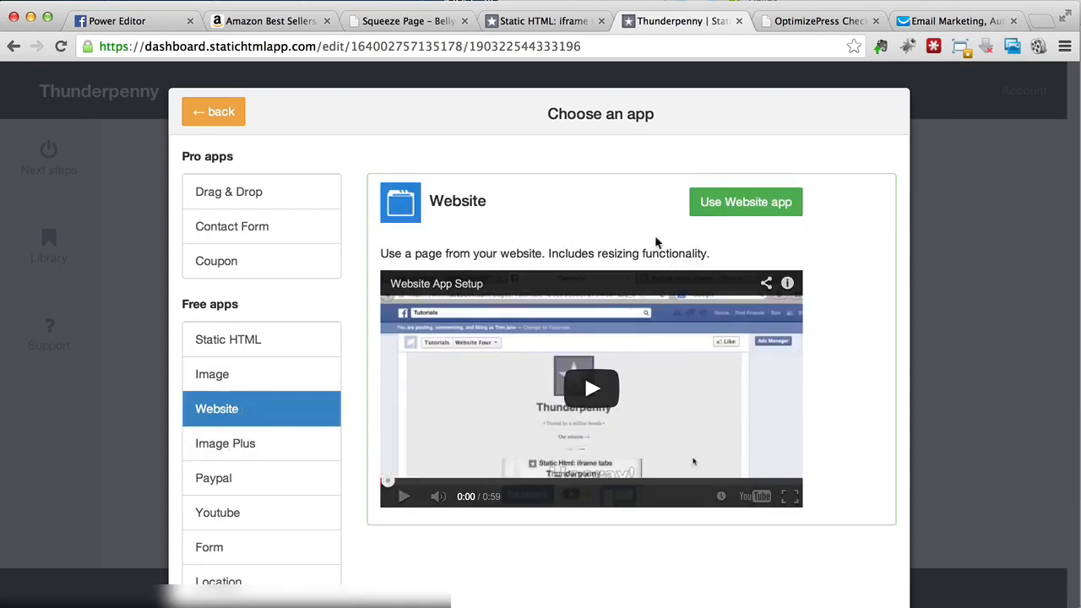
{"action": "left_click", "coordinate": [715, 211]}
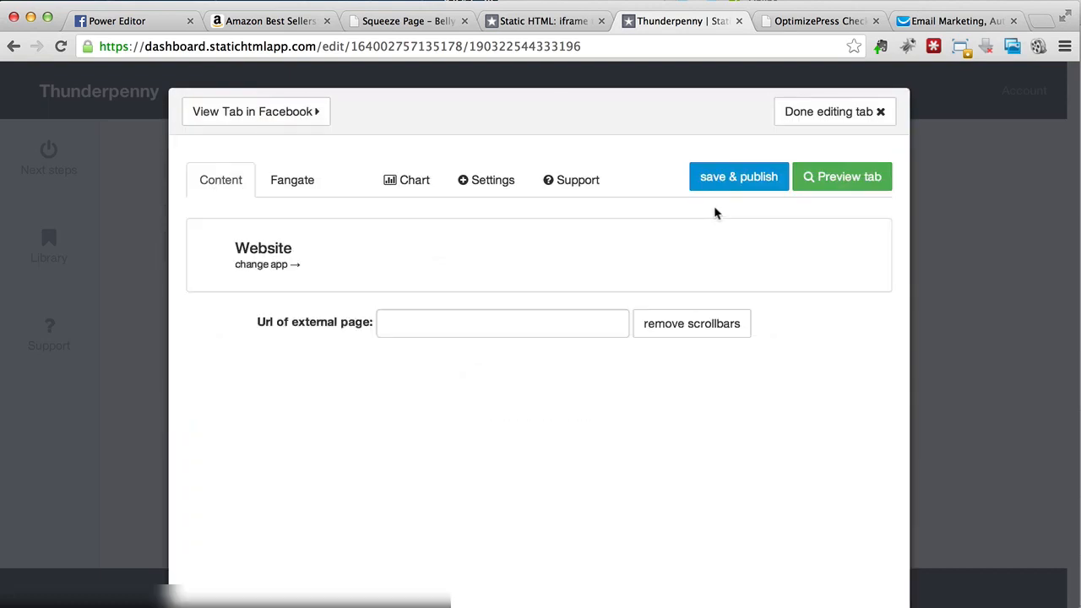
{"action": "left_click", "coordinate": [424, 322]}
Step: Copy the squeeze page's address from its browser tab
{"action": "left_click", "coordinate": [400, 22]}
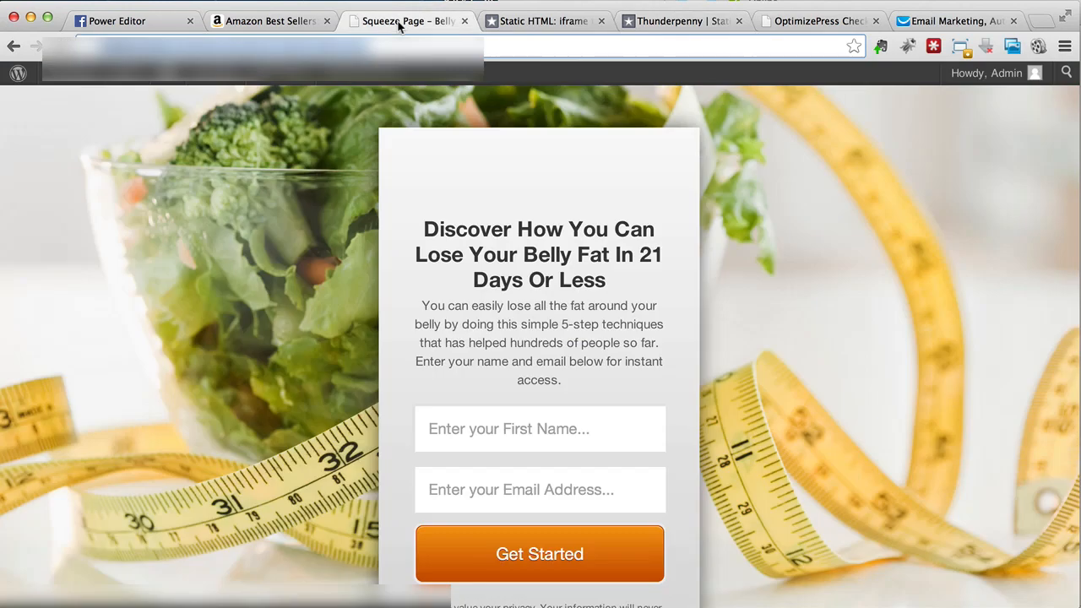
{"action": "right_click", "coordinate": [366, 46]}
{"action": "left_click", "coordinate": [389, 68]}
Step: Paste the squeeze page address as the Website app's external URL and review the preview
{"action": "left_click", "coordinate": [665, 21]}
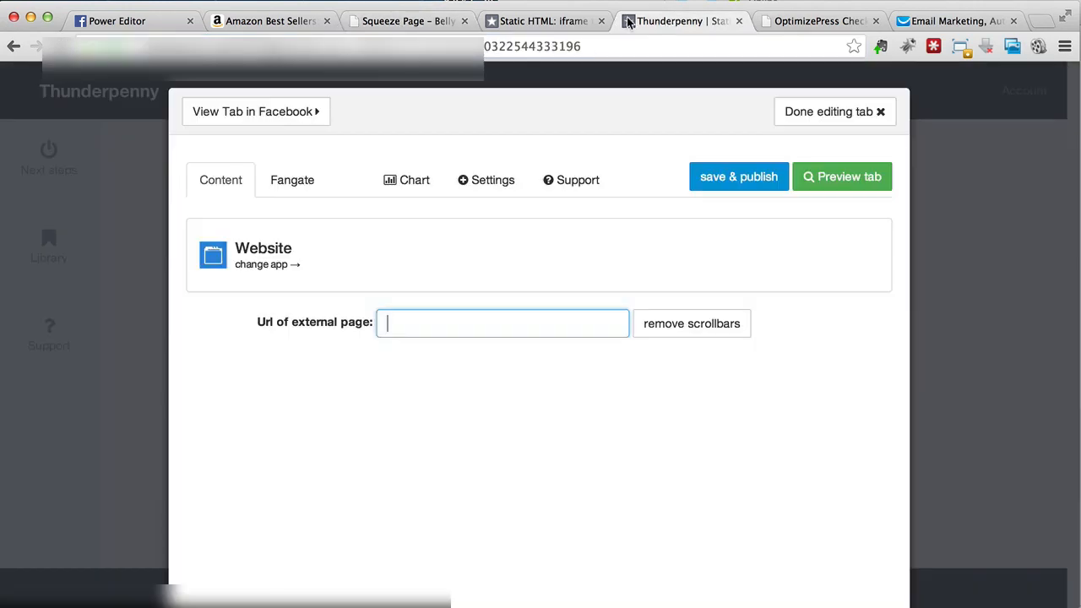
{"action": "right_click", "coordinate": [423, 322]}
{"action": "left_click", "coordinate": [464, 397]}
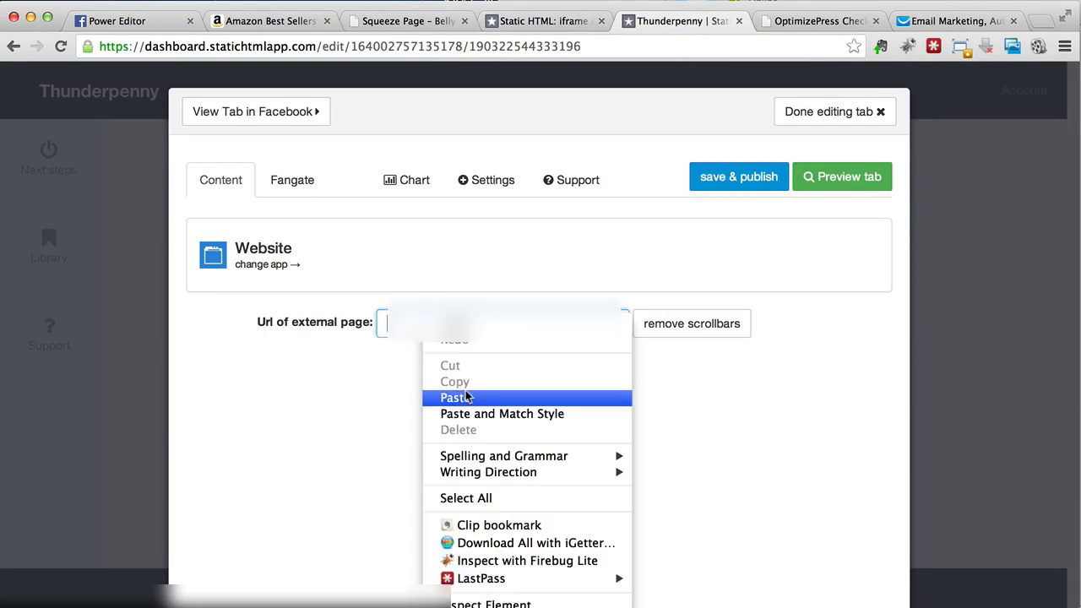
{"action": "key", "text": "Return"}
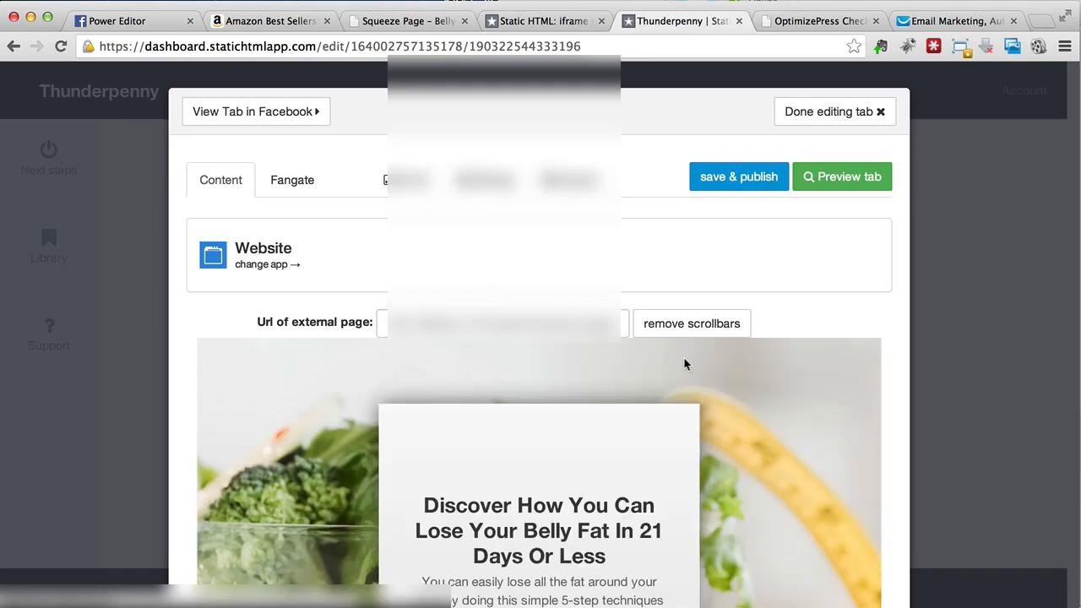
{"action": "scroll", "coordinate": [541, 376], "scroll_direction": "down", "scroll_amount": 5}
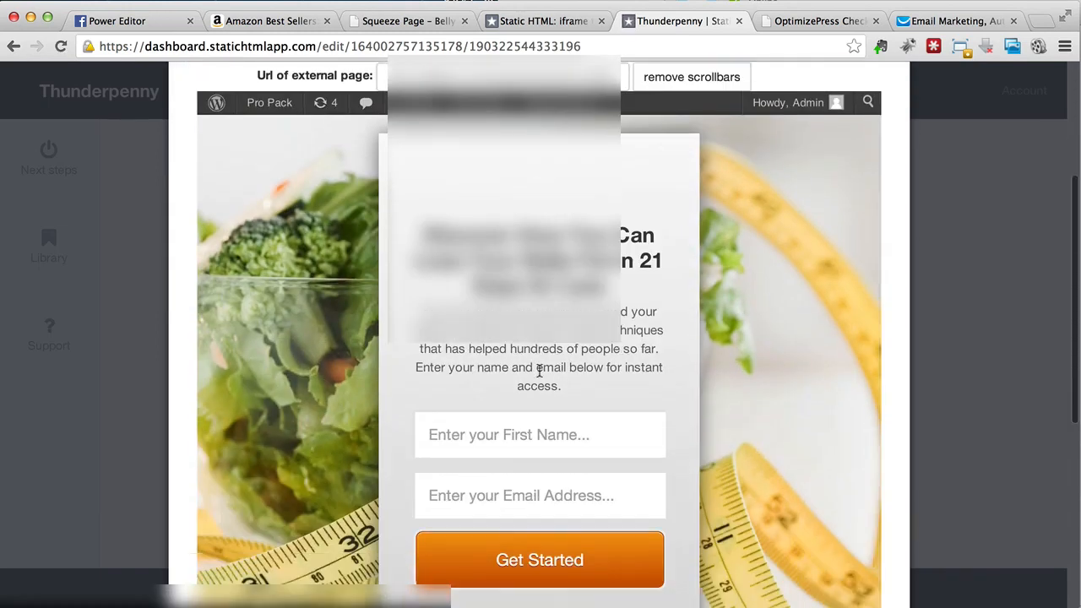
{"action": "scroll", "coordinate": [540, 376], "scroll_direction": "down", "scroll_amount": 2}
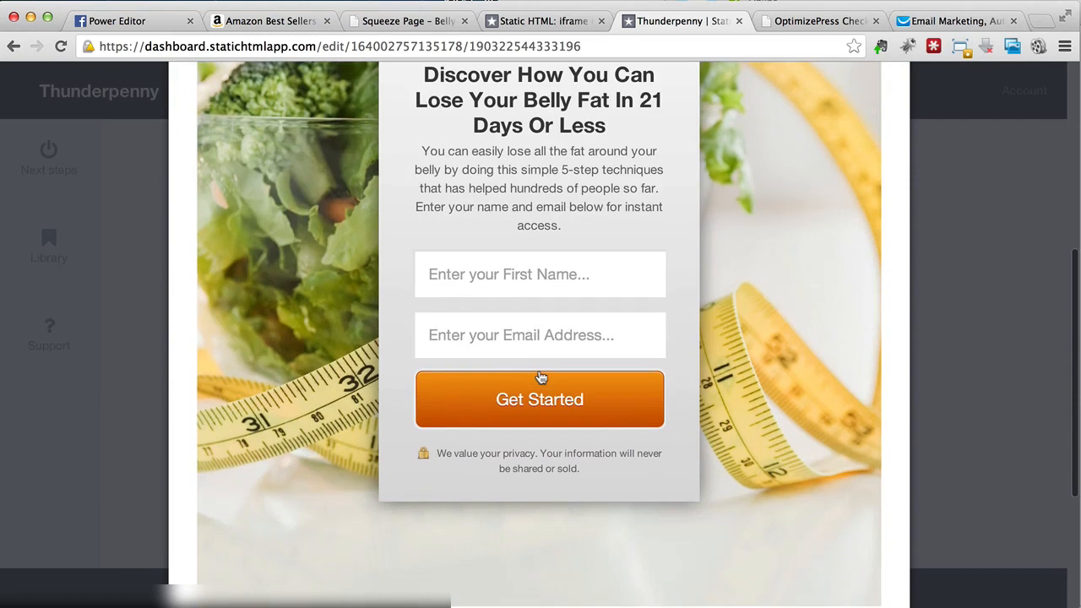
{"action": "scroll", "coordinate": [541, 378], "scroll_direction": "down", "scroll_amount": 2}
{"action": "scroll", "coordinate": [539, 371], "scroll_direction": "up", "scroll_amount": 8}
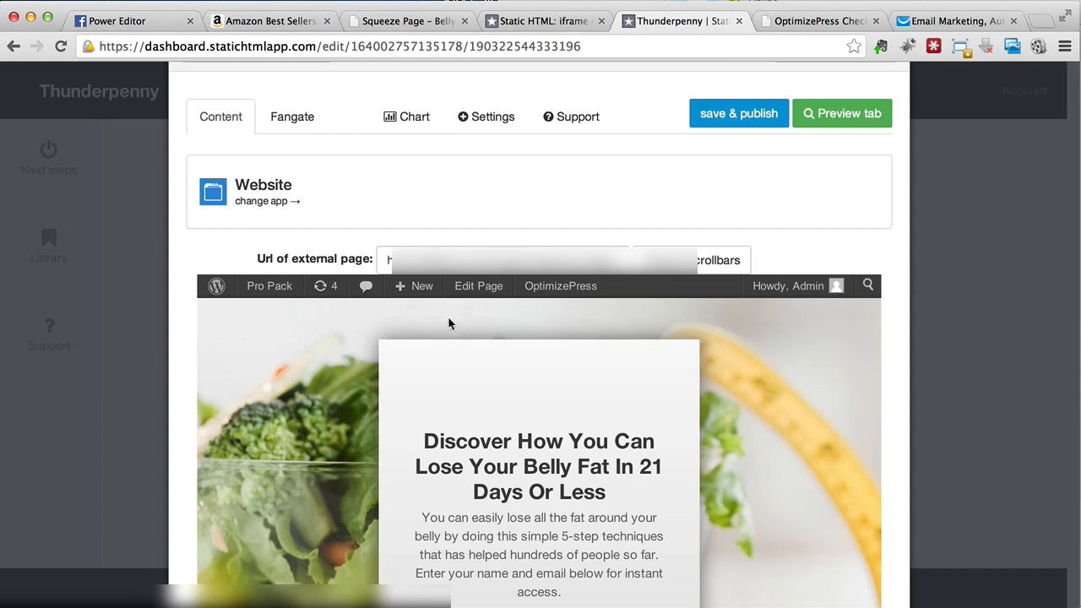
{"action": "scroll", "coordinate": [448, 324], "scroll_direction": "down", "scroll_amount": 5}
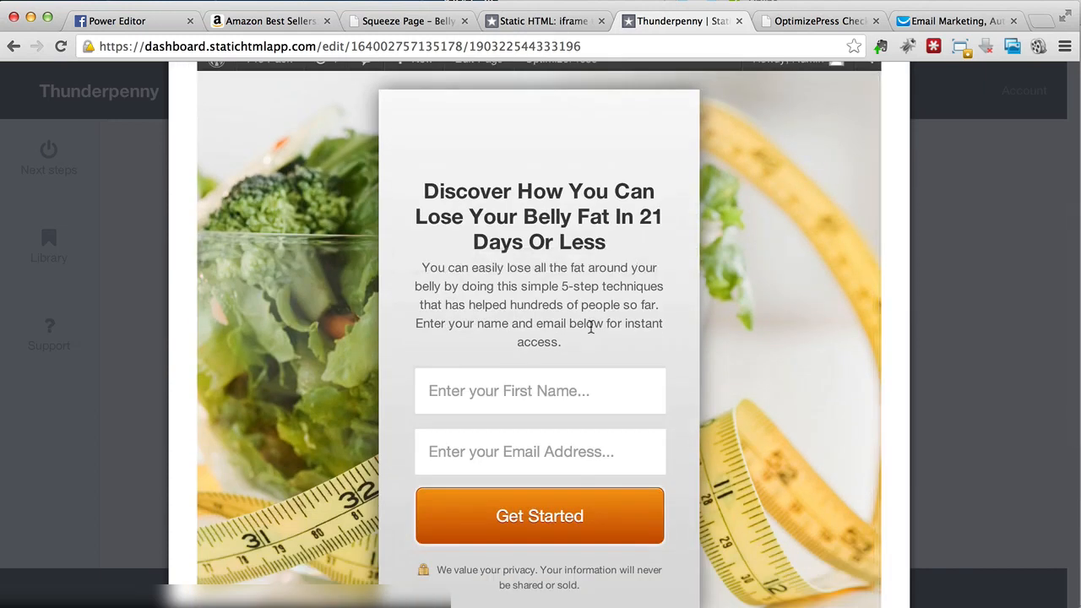
{"action": "scroll", "coordinate": [534, 340], "scroll_direction": "down", "scroll_amount": 4}
{"action": "scroll", "coordinate": [534, 341], "scroll_direction": "up", "scroll_amount": 5}
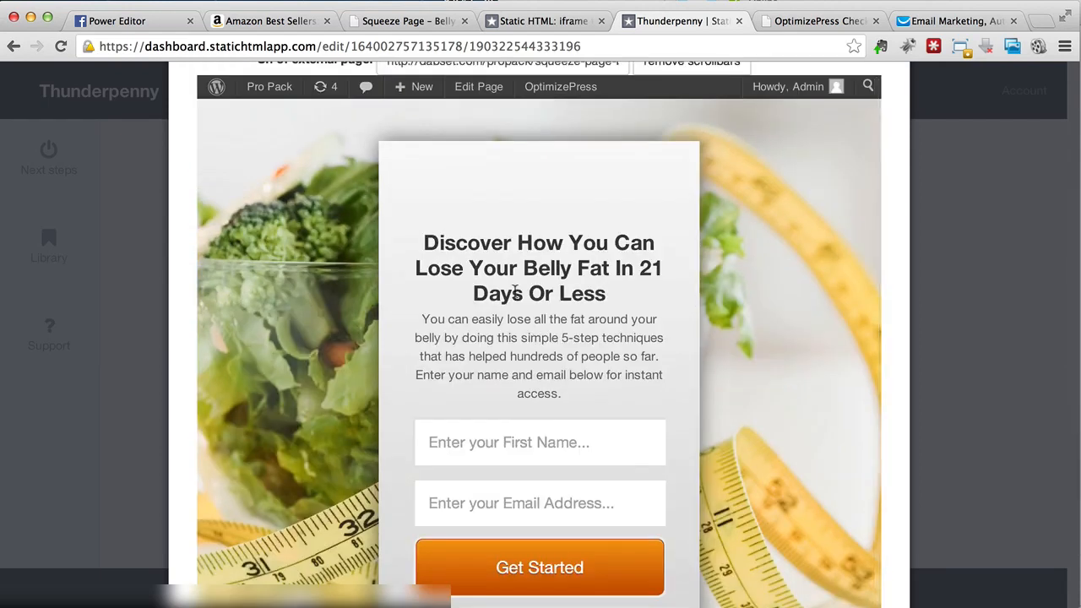
{"action": "scroll", "coordinate": [535, 340], "scroll_direction": "up", "scroll_amount": 5}
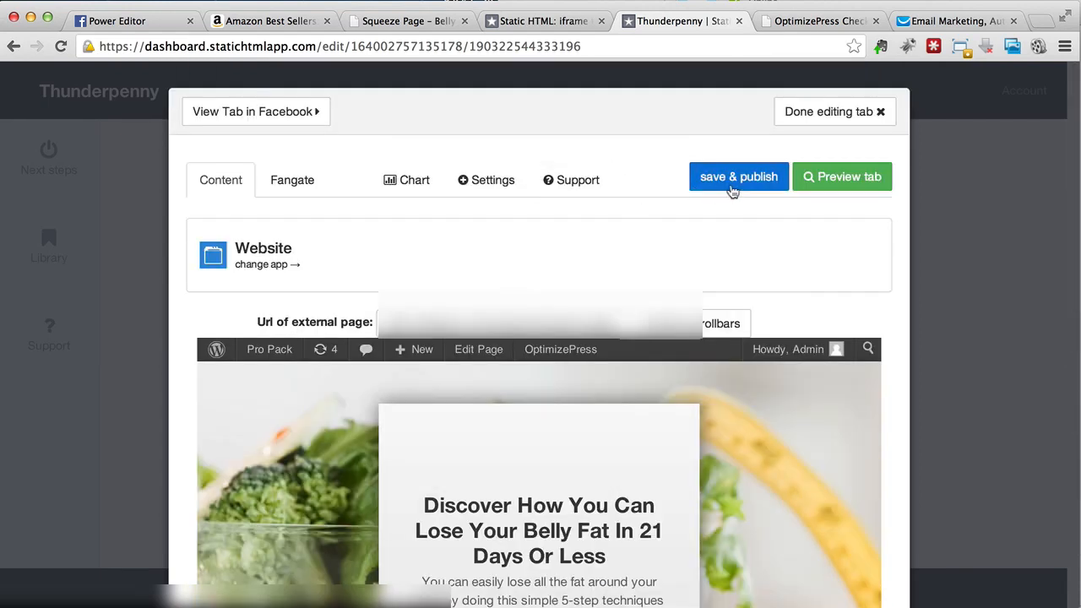
Step: Preview the squeeze-page tab and scroll around it
{"action": "left_click", "coordinate": [811, 177]}
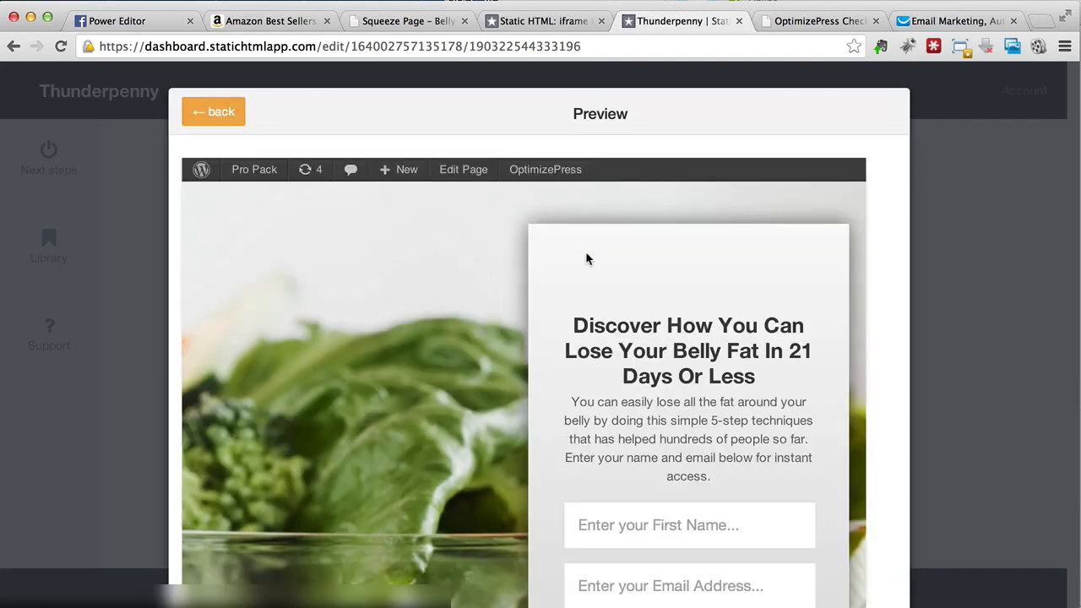
{"action": "scroll", "coordinate": [474, 275], "scroll_direction": "right", "scroll_amount": 4}
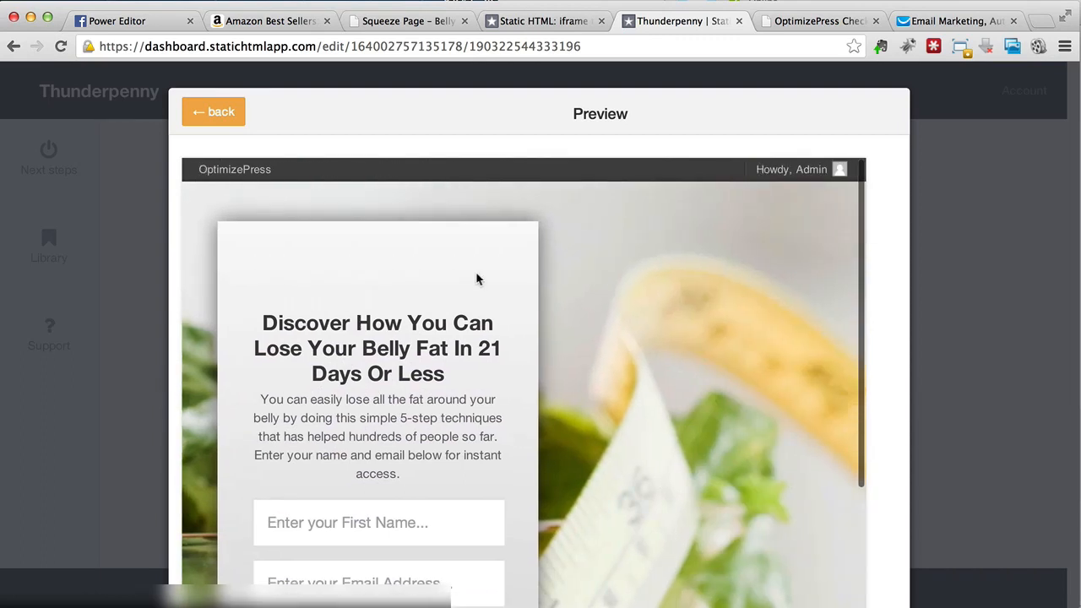
{"action": "scroll", "coordinate": [476, 273], "scroll_direction": "down", "scroll_amount": 5}
{"action": "scroll", "coordinate": [476, 273], "scroll_direction": "left", "scroll_amount": 3}
{"action": "scroll", "coordinate": [477, 279], "scroll_direction": "down", "scroll_amount": 4}
{"action": "scroll", "coordinate": [476, 279], "scroll_direction": "up", "scroll_amount": 10}
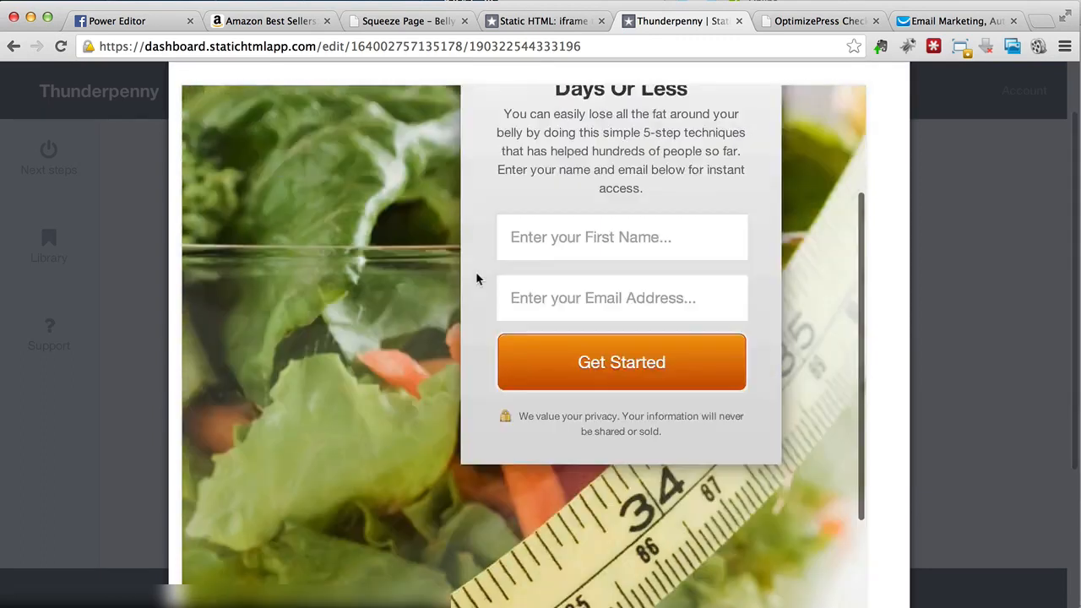
{"action": "scroll", "coordinate": [476, 279], "scroll_direction": "left", "scroll_amount": 2}
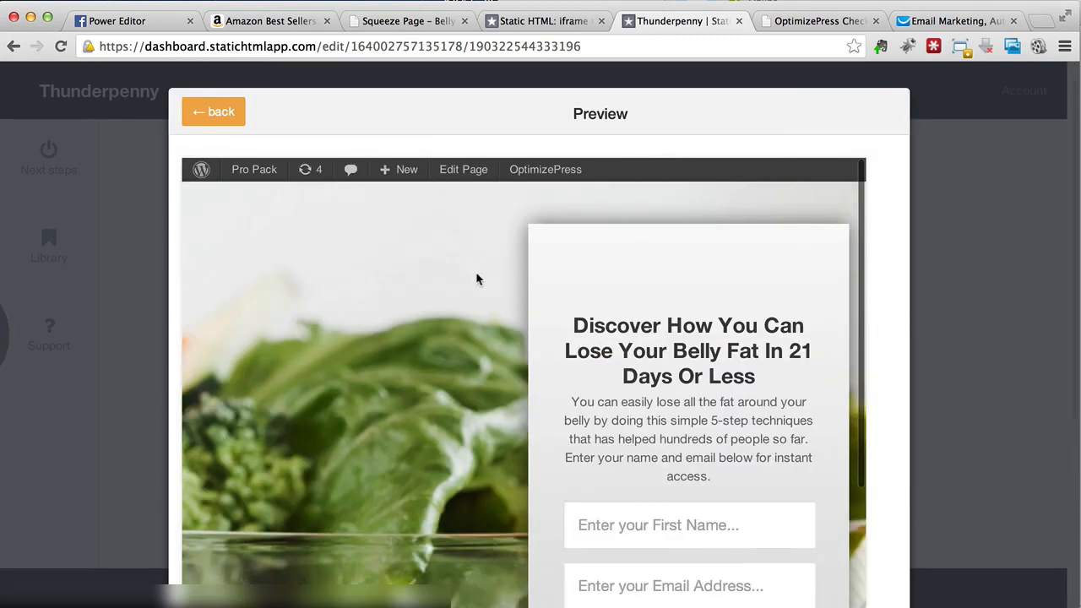
Step: Leave the preview, save and publish the tab, and view it on Facebook
{"action": "left_click", "coordinate": [211, 118]}
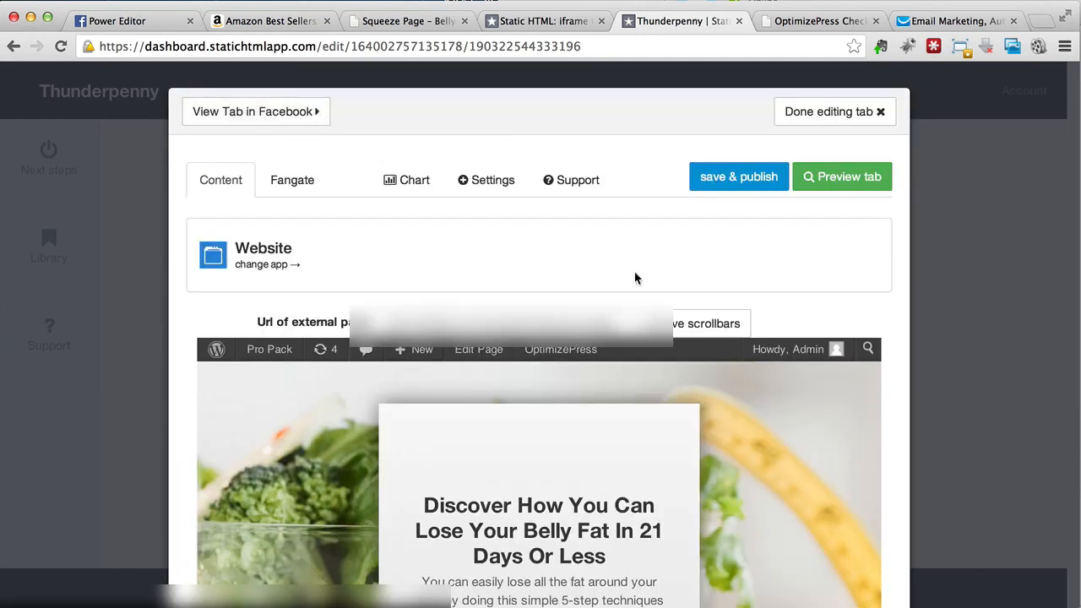
{"action": "left_click", "coordinate": [720, 187]}
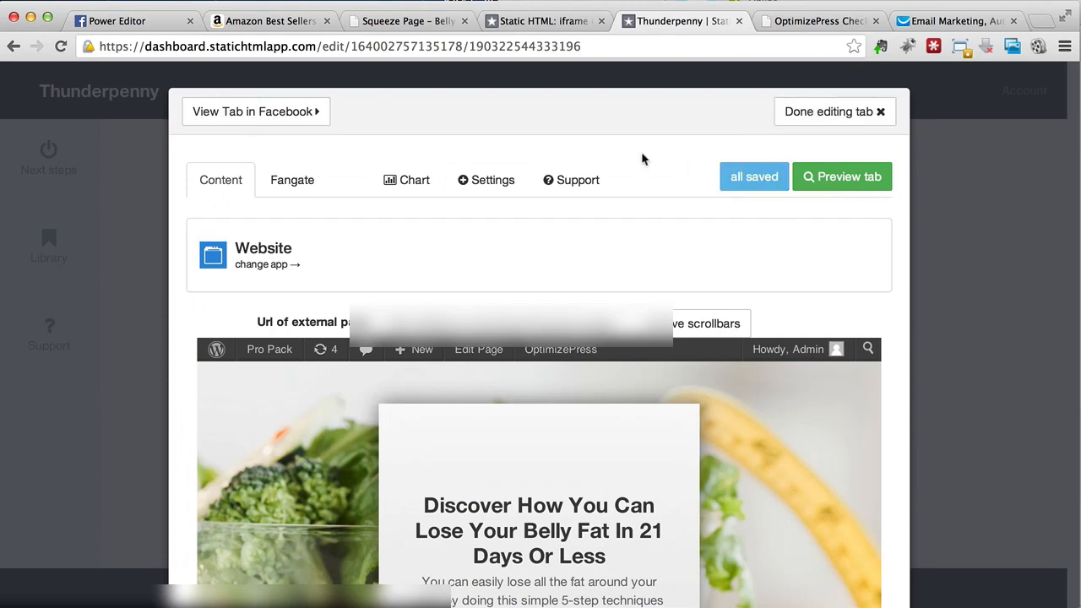
{"action": "left_click", "coordinate": [305, 123]}
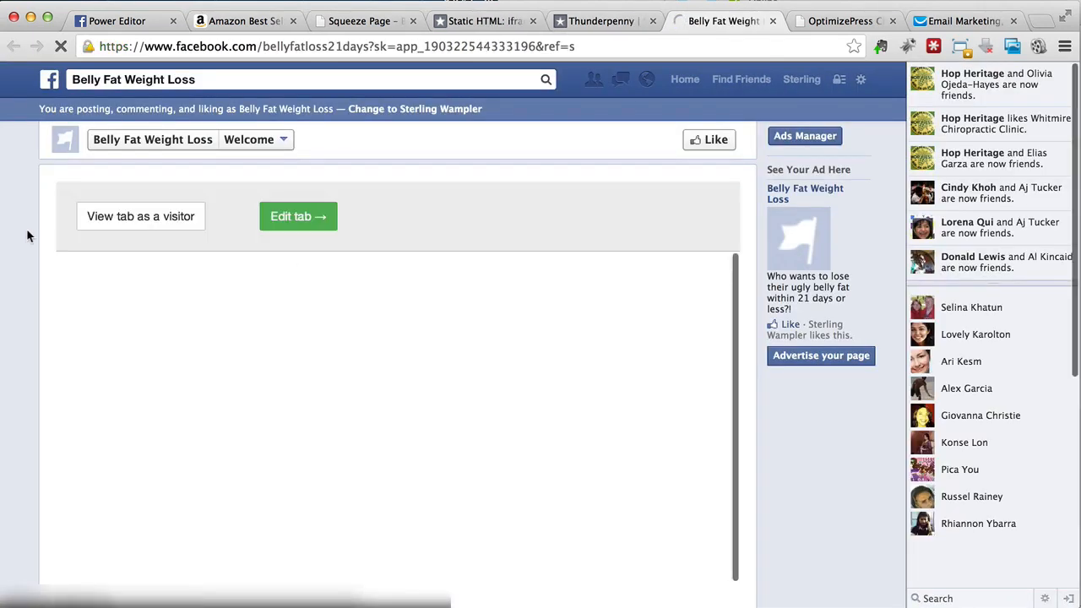
Step: Scroll through the squeeze page in the Facebook Welcome tab, then go back to Edit tab
{"action": "scroll", "coordinate": [219, 308], "scroll_direction": "down", "scroll_amount": 8}
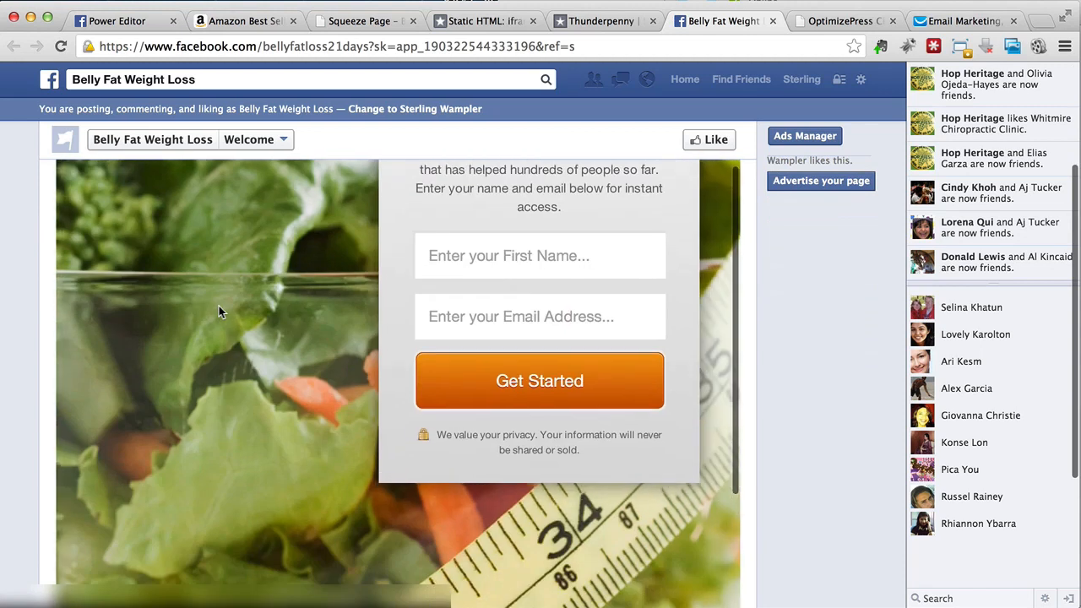
{"action": "scroll", "coordinate": [219, 312], "scroll_direction": "down", "scroll_amount": 10}
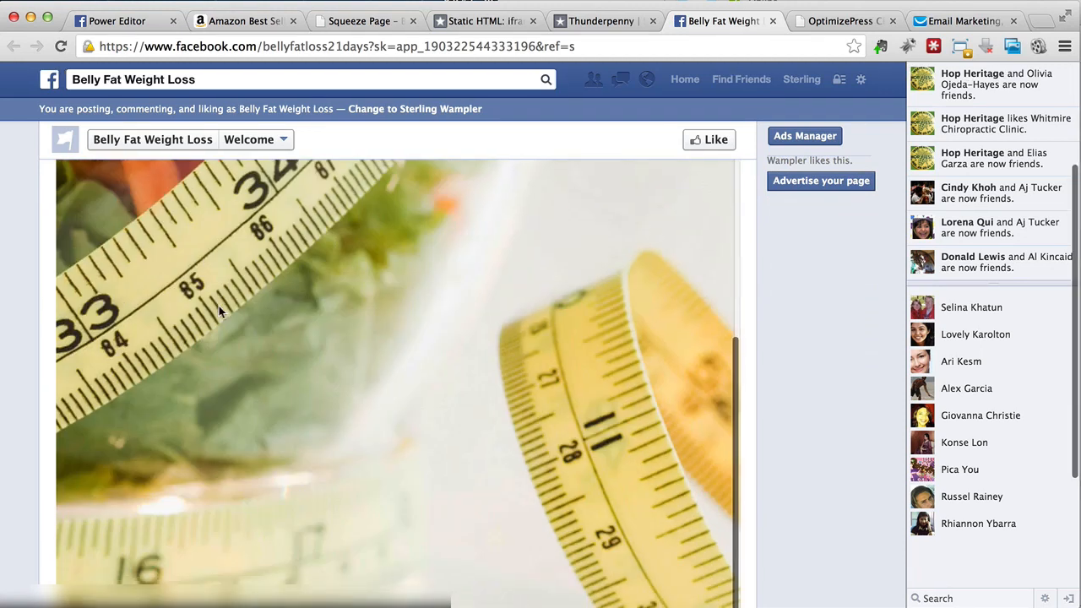
{"action": "scroll", "coordinate": [219, 312], "scroll_direction": "up", "scroll_amount": 15}
{"action": "scroll", "coordinate": [219, 312], "scroll_direction": "left", "scroll_amount": 4}
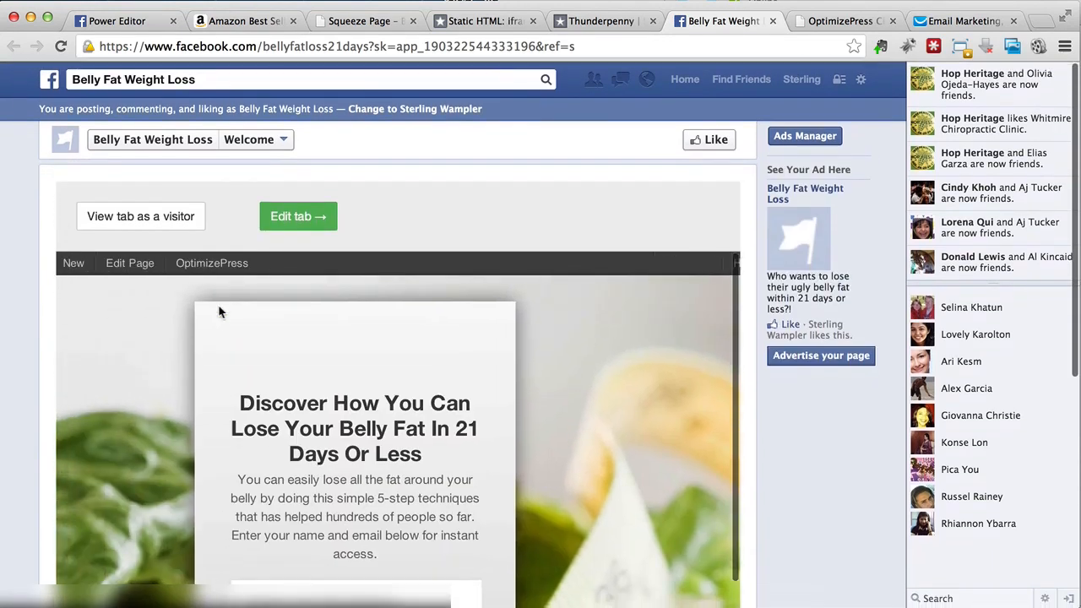
{"action": "left_click", "coordinate": [330, 217]}
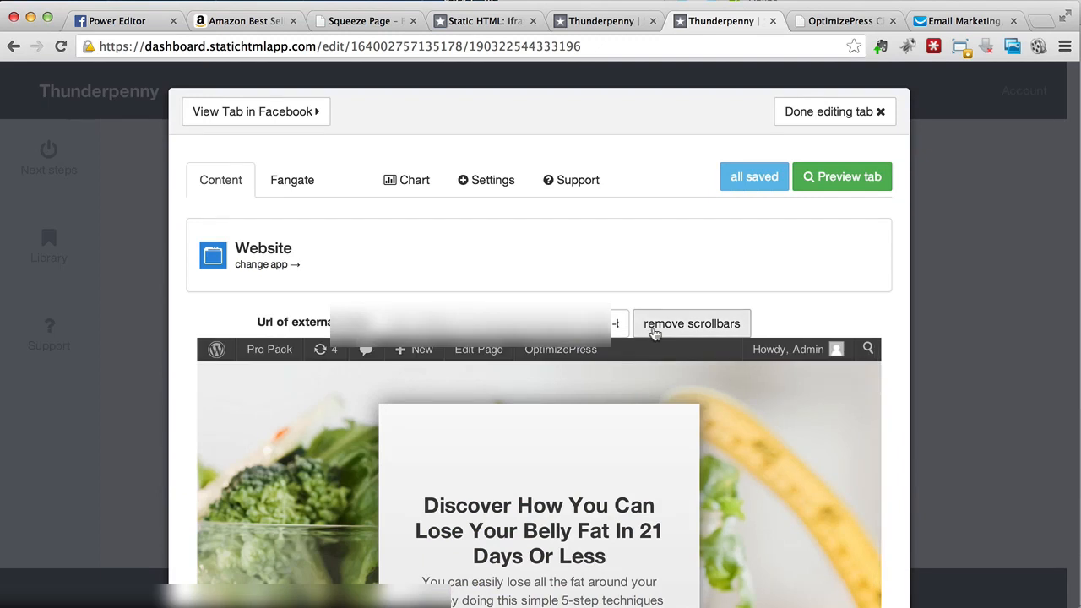
Step: Hide the embedded page's scrollbars, review the preview, and save & publish until 'all saved'
{"action": "left_click", "coordinate": [654, 332]}
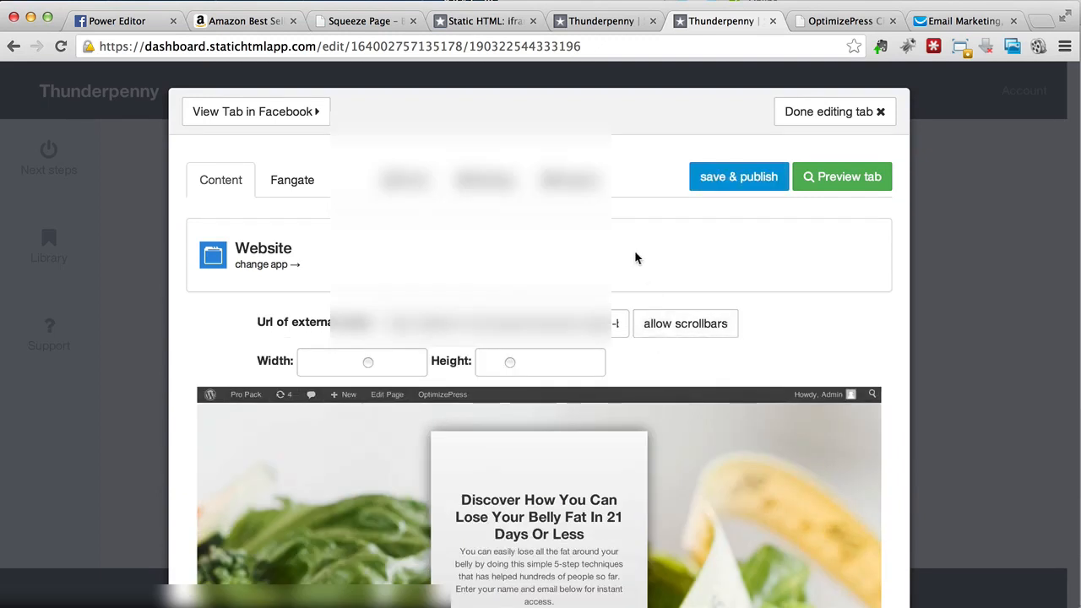
{"action": "scroll", "coordinate": [637, 258], "scroll_direction": "down", "scroll_amount": 3}
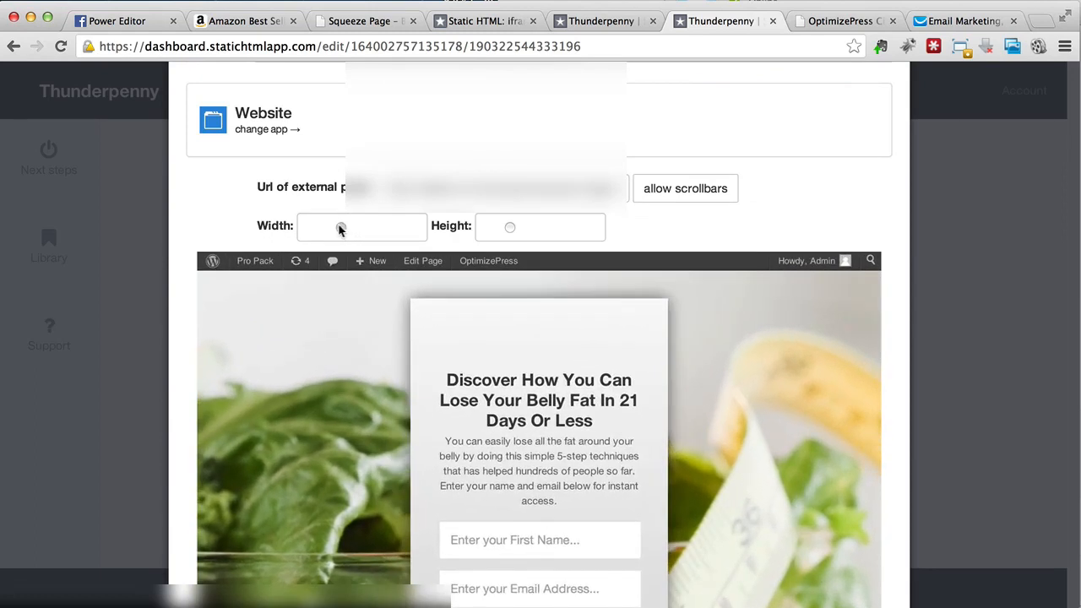
{"action": "scroll", "coordinate": [354, 335], "scroll_direction": "down", "scroll_amount": 5}
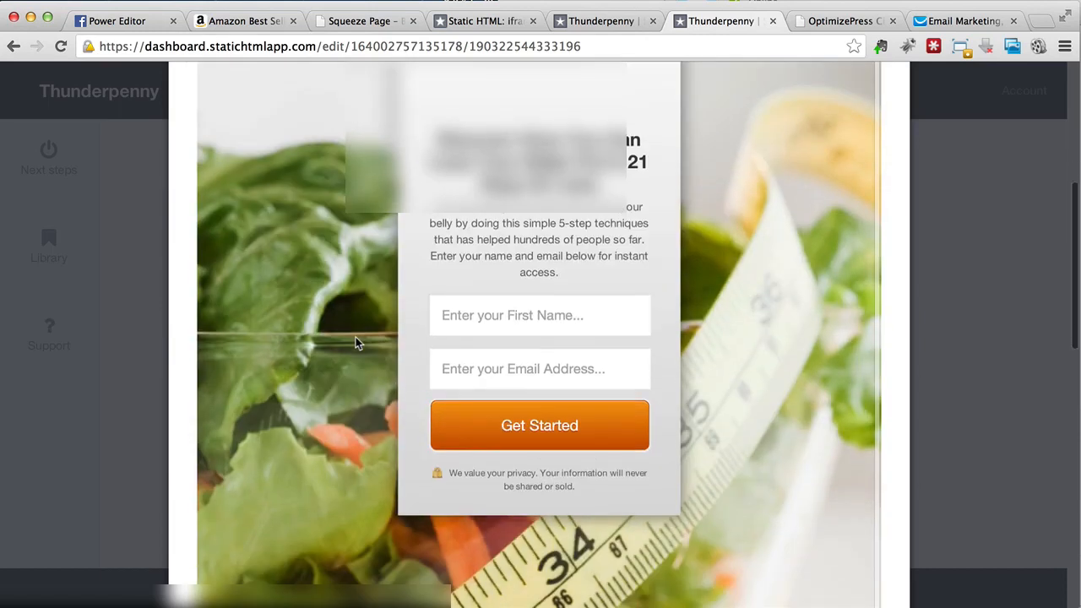
{"action": "scroll", "coordinate": [356, 337], "scroll_direction": "up", "scroll_amount": 5}
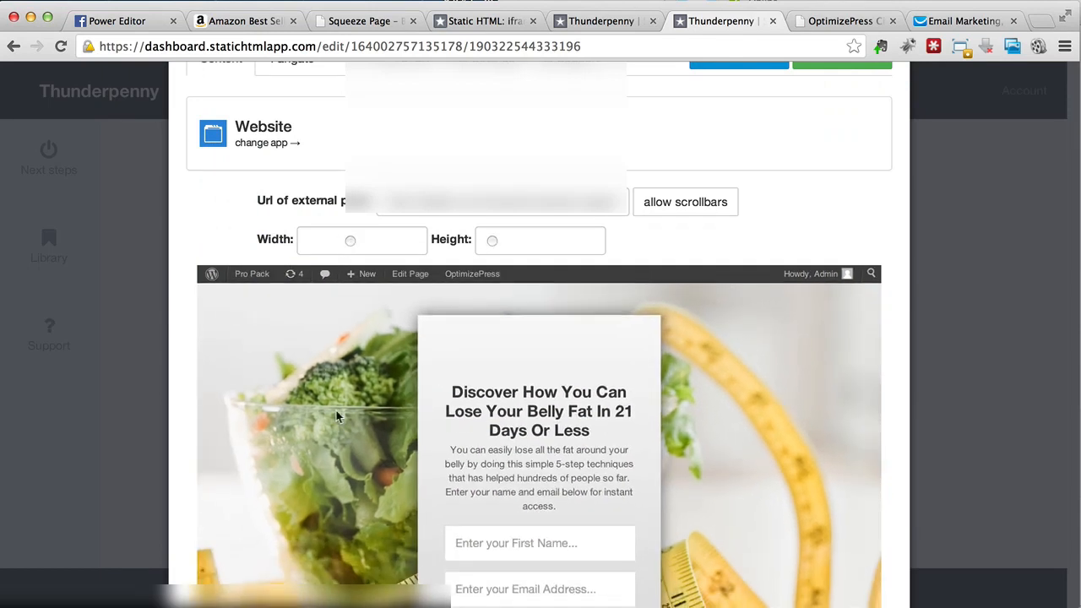
{"action": "scroll", "coordinate": [336, 411], "scroll_direction": "down", "scroll_amount": 3}
{"action": "scroll", "coordinate": [336, 411], "scroll_direction": "down", "scroll_amount": 2}
{"action": "scroll", "coordinate": [336, 410], "scroll_direction": "up", "scroll_amount": 3}
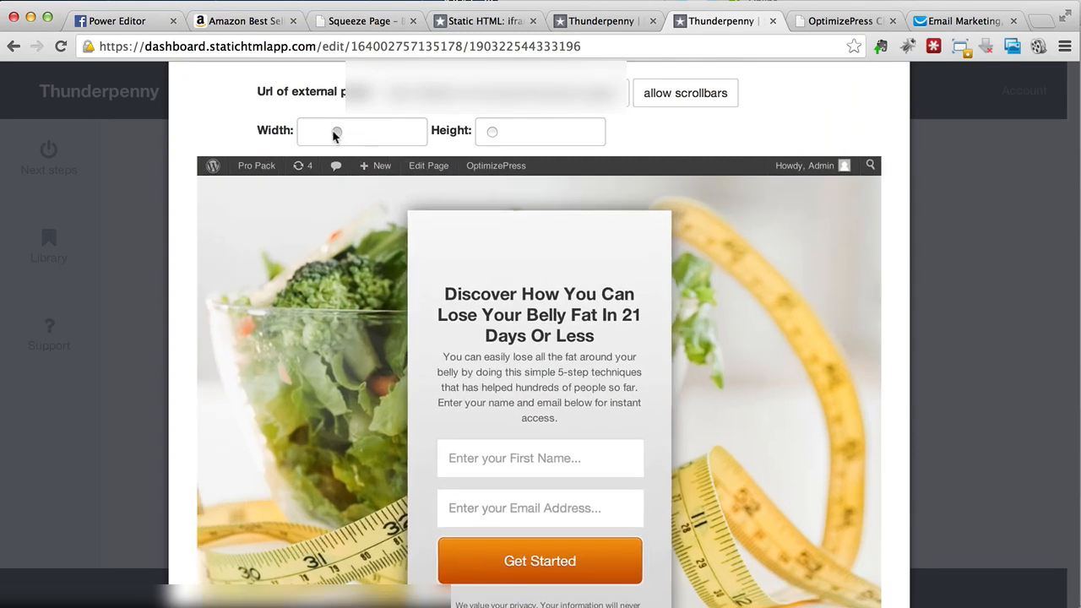
{"action": "scroll", "coordinate": [361, 357], "scroll_direction": "down", "scroll_amount": 3}
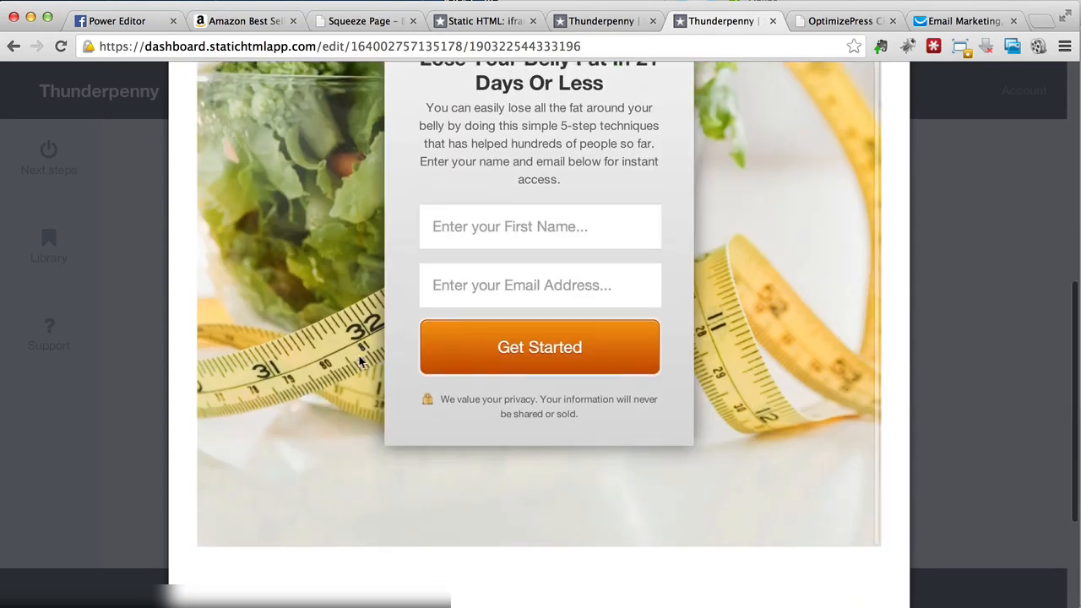
{"action": "scroll", "coordinate": [361, 358], "scroll_direction": "up", "scroll_amount": 6}
{"action": "left_click", "coordinate": [752, 178]}
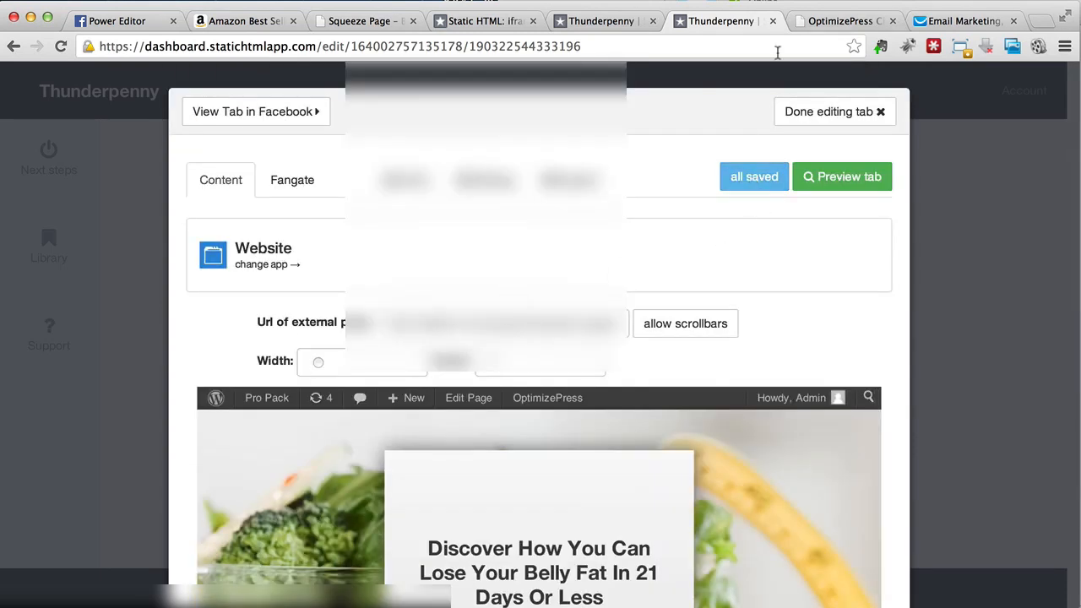
Step: Open the finished Welcome tab on Facebook and review it in visitor mode
{"action": "left_click", "coordinate": [287, 117]}
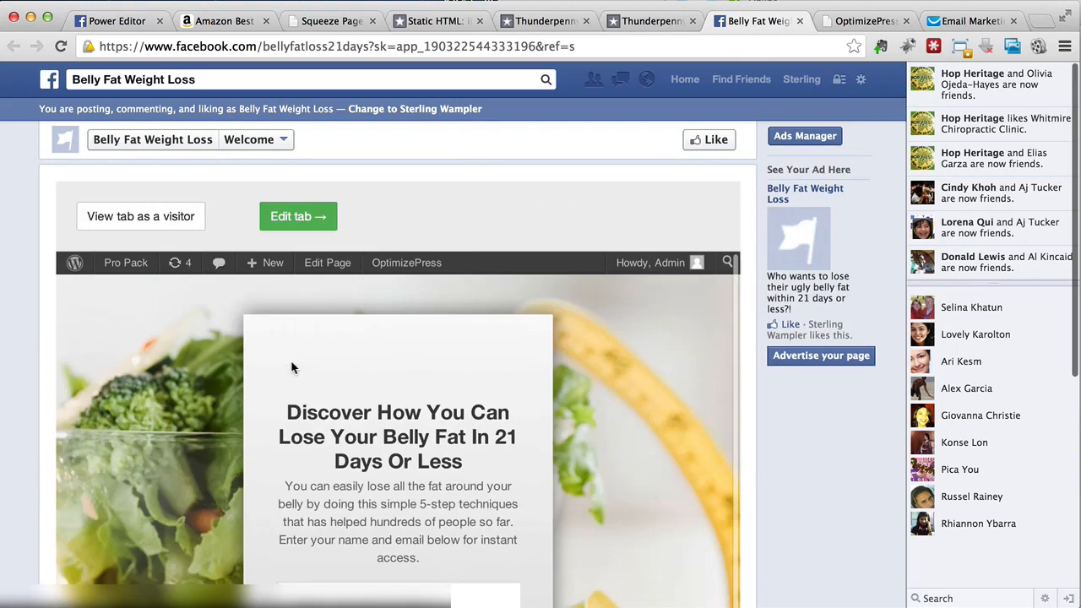
{"action": "left_click", "coordinate": [114, 218]}
{"action": "left_click", "coordinate": [173, 386]}
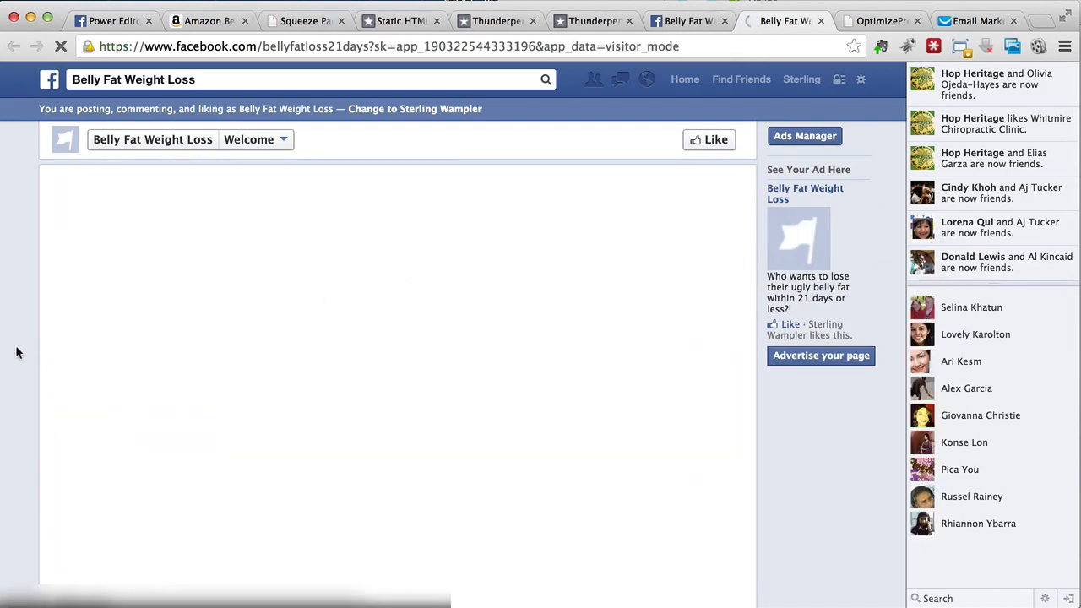
{"action": "scroll", "coordinate": [16, 352], "scroll_direction": "down", "scroll_amount": 5}
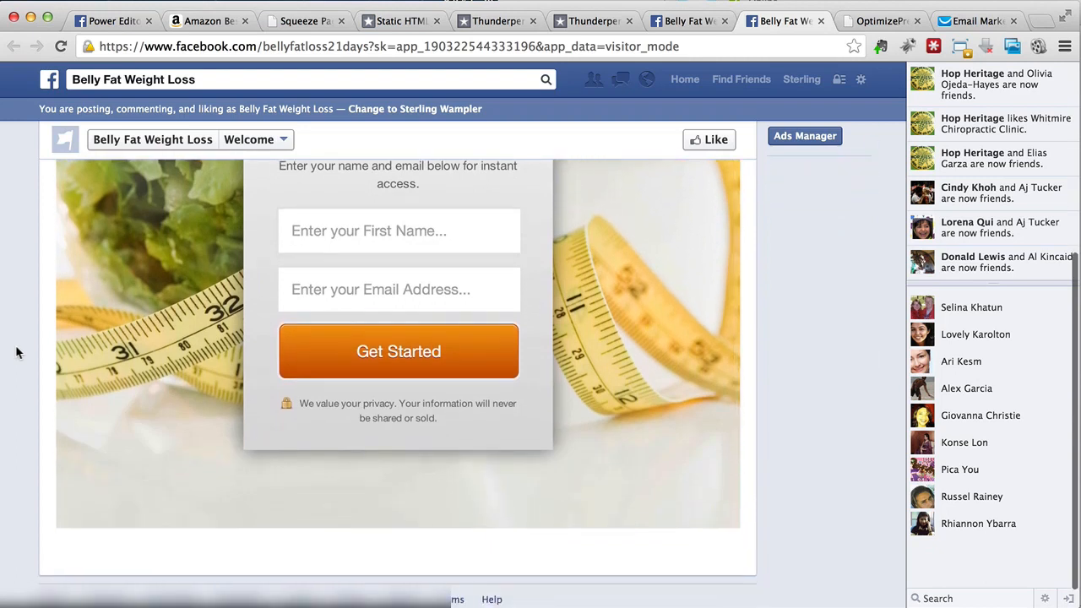
{"action": "scroll", "coordinate": [17, 352], "scroll_direction": "down", "scroll_amount": 5}
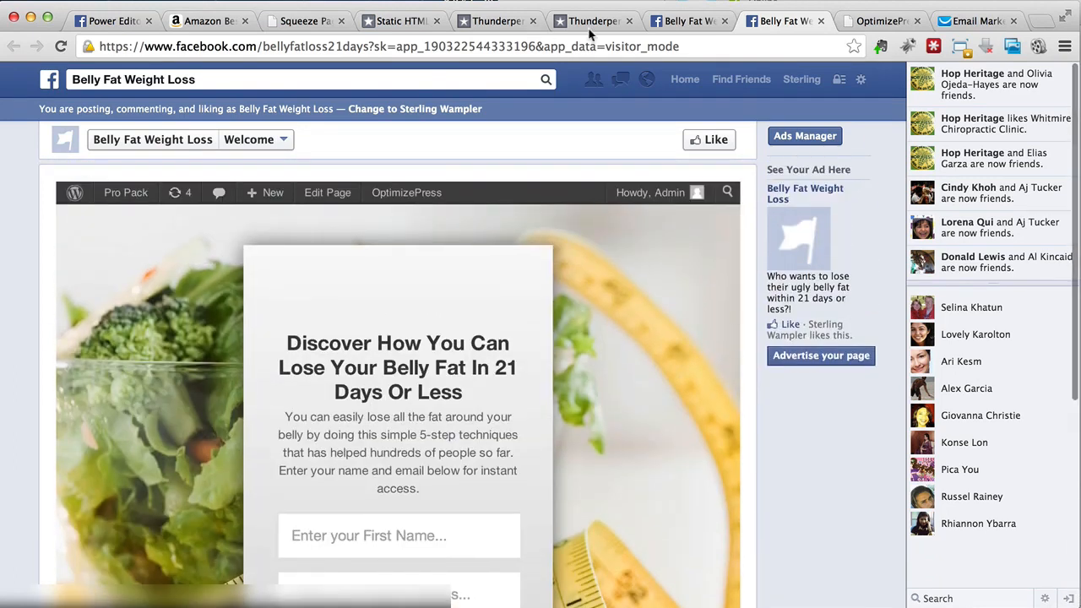
Step: Return to the Facebook page tab, close the Instructions popup, and open the page sections list
{"action": "left_click", "coordinate": [590, 30]}
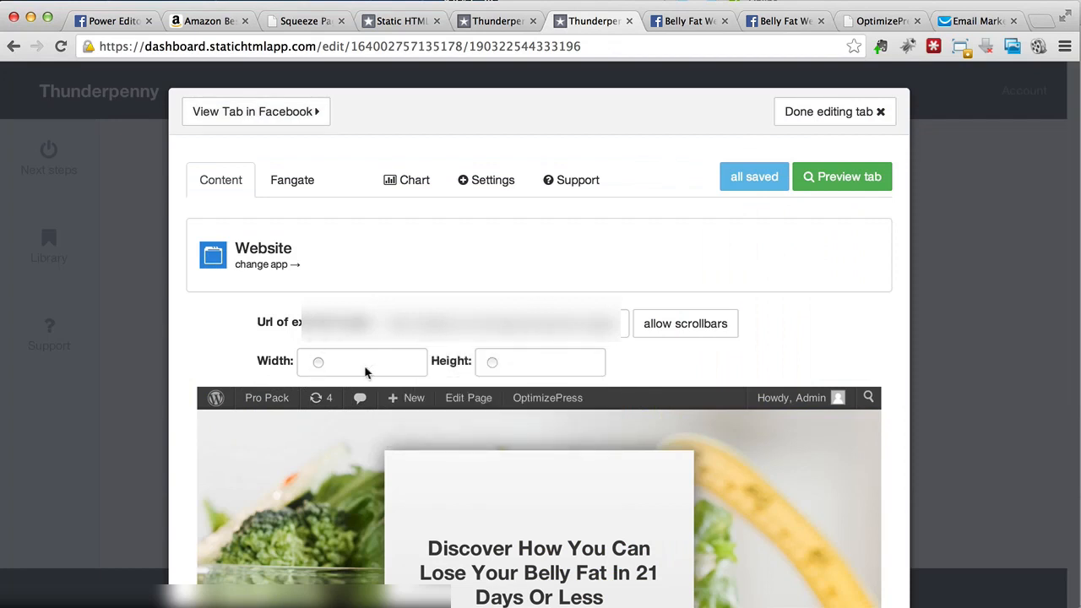
{"action": "scroll", "coordinate": [691, 369], "scroll_direction": "down", "scroll_amount": 10}
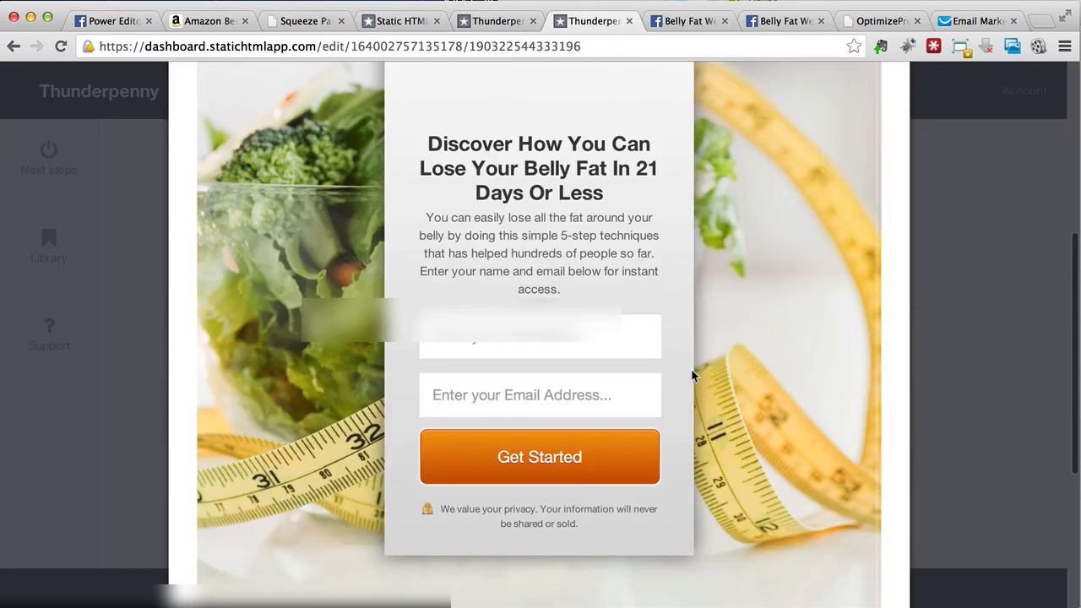
{"action": "scroll", "coordinate": [692, 369], "scroll_direction": "up", "scroll_amount": 10}
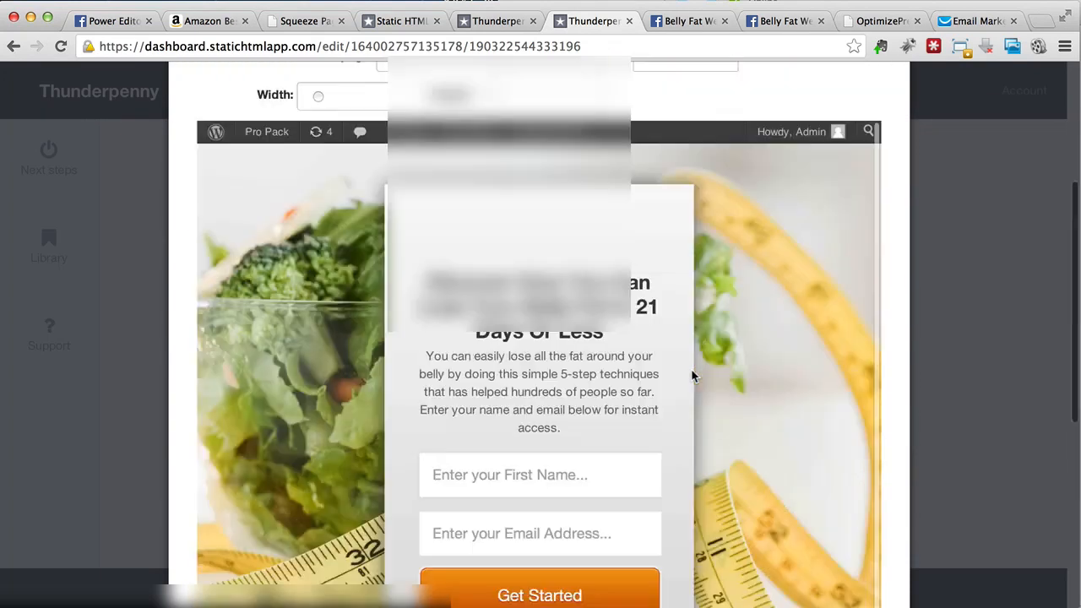
{"action": "left_click", "coordinate": [684, 21]}
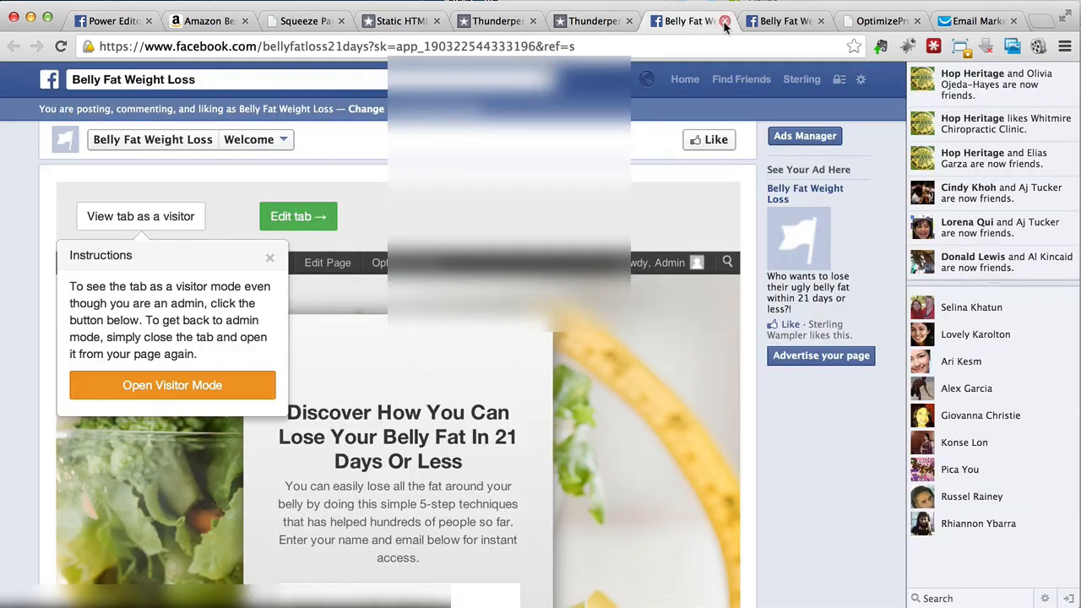
{"action": "left_click", "coordinate": [269, 258]}
{"action": "scroll", "coordinate": [178, 380], "scroll_direction": "down", "scroll_amount": 5}
{"action": "scroll", "coordinate": [180, 378], "scroll_direction": "up", "scroll_amount": 4}
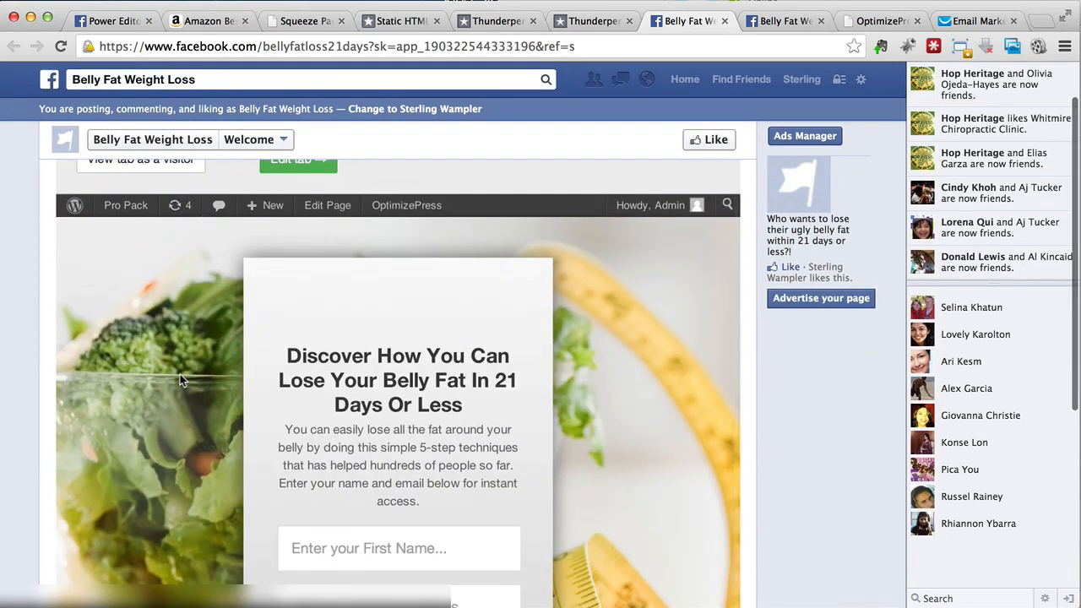
{"action": "scroll", "coordinate": [180, 378], "scroll_direction": "up", "scroll_amount": 1}
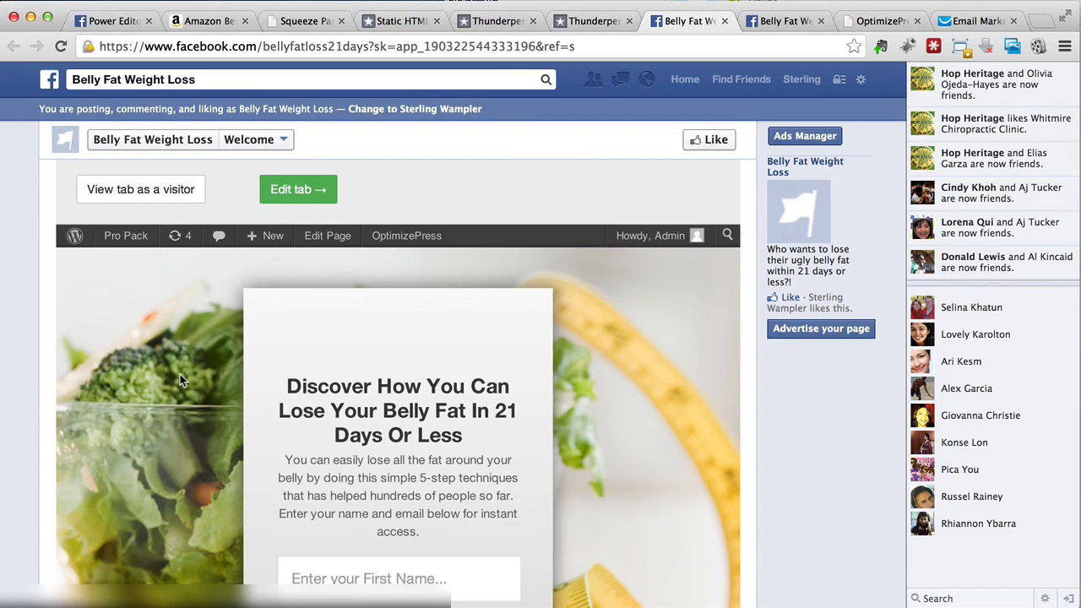
{"action": "scroll", "coordinate": [180, 374], "scroll_direction": "up", "scroll_amount": 1}
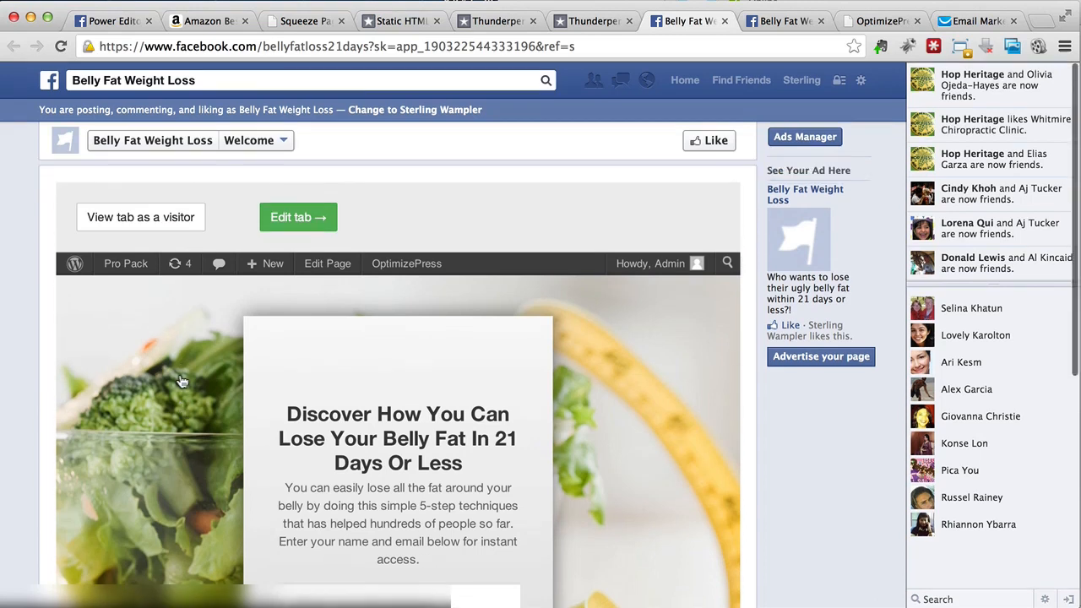
{"action": "left_click", "coordinate": [251, 144]}
Step: Switch to the page's Timeline and close the five leftover browser tabs
{"action": "left_click", "coordinate": [254, 160]}
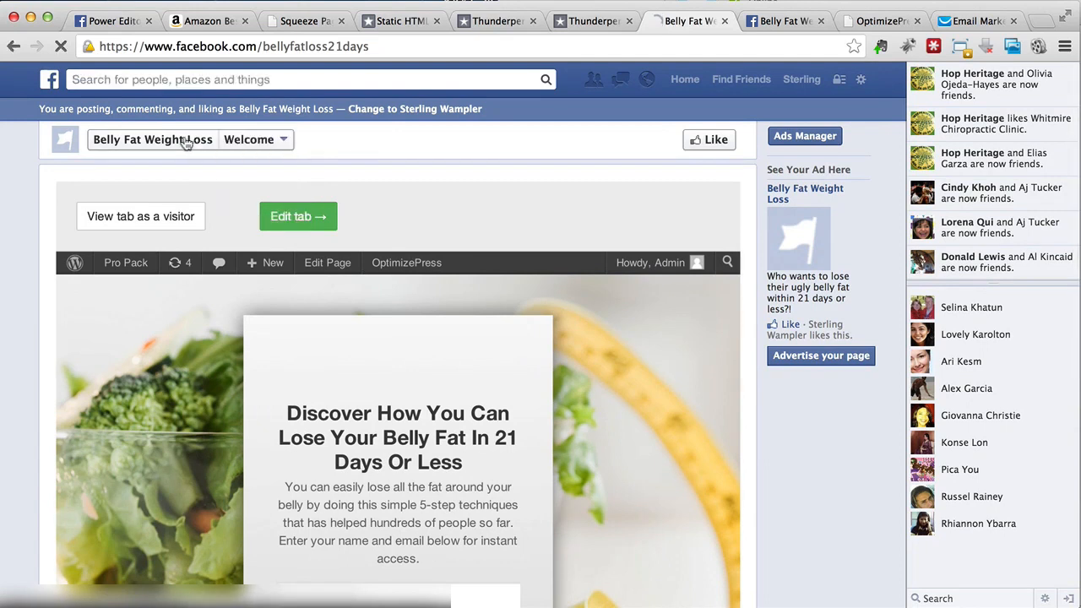
{"action": "left_click", "coordinate": [438, 26]}
{"action": "left_click", "coordinate": [437, 25]}
{"action": "left_click", "coordinate": [437, 25]}
{"action": "left_click", "coordinate": [532, 22]}
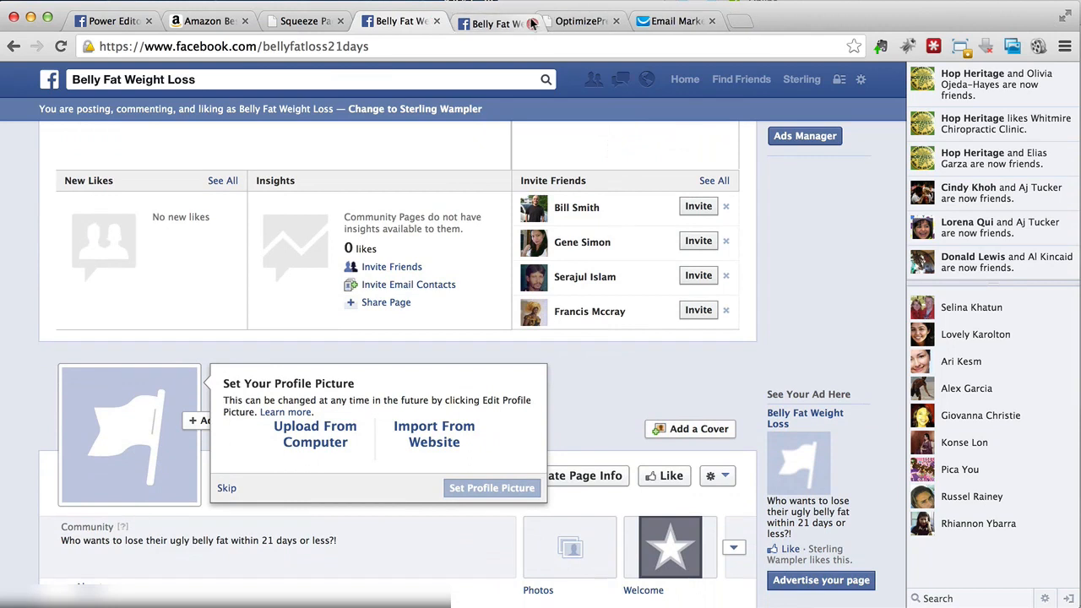
{"action": "left_click", "coordinate": [532, 21]}
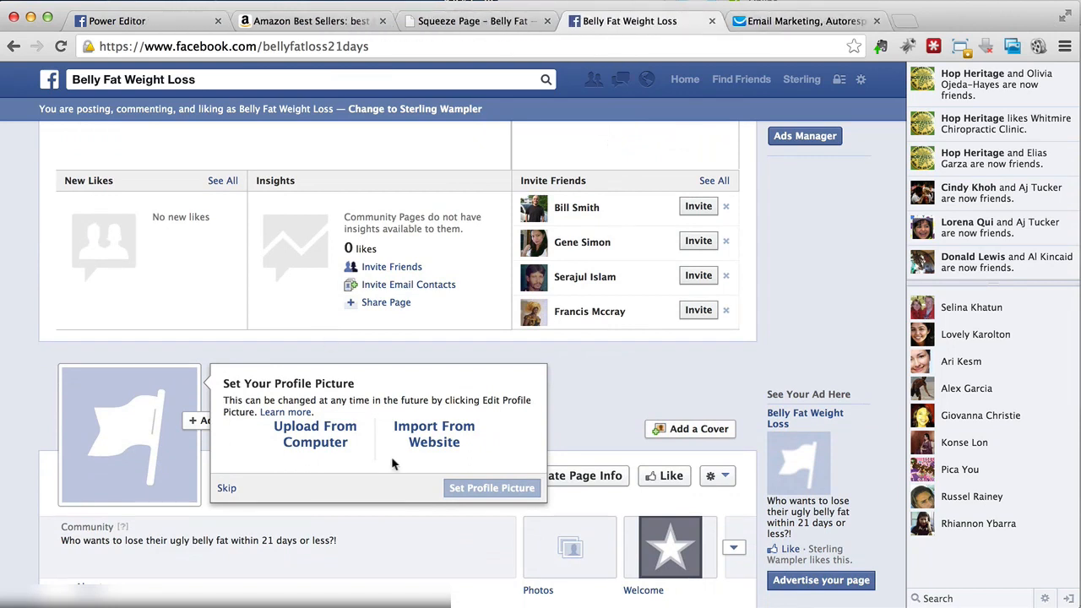
Step: Expand the page's app tiles and open the Welcome tile
{"action": "scroll", "coordinate": [588, 456], "scroll_direction": "down", "scroll_amount": 3}
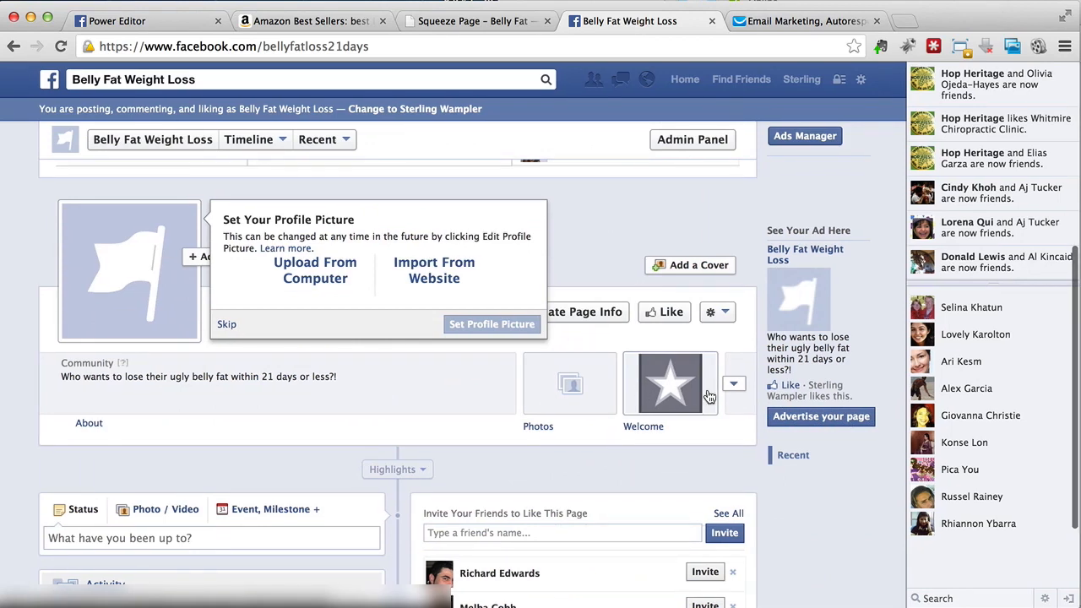
{"action": "left_click", "coordinate": [718, 312]}
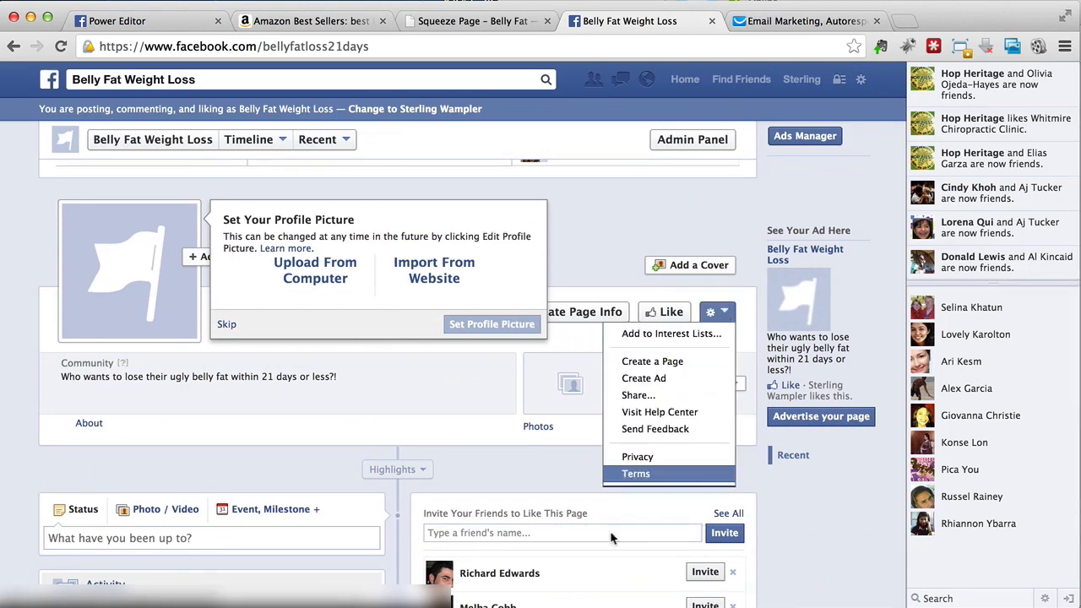
{"action": "left_click", "coordinate": [544, 488]}
{"action": "left_click", "coordinate": [738, 387]}
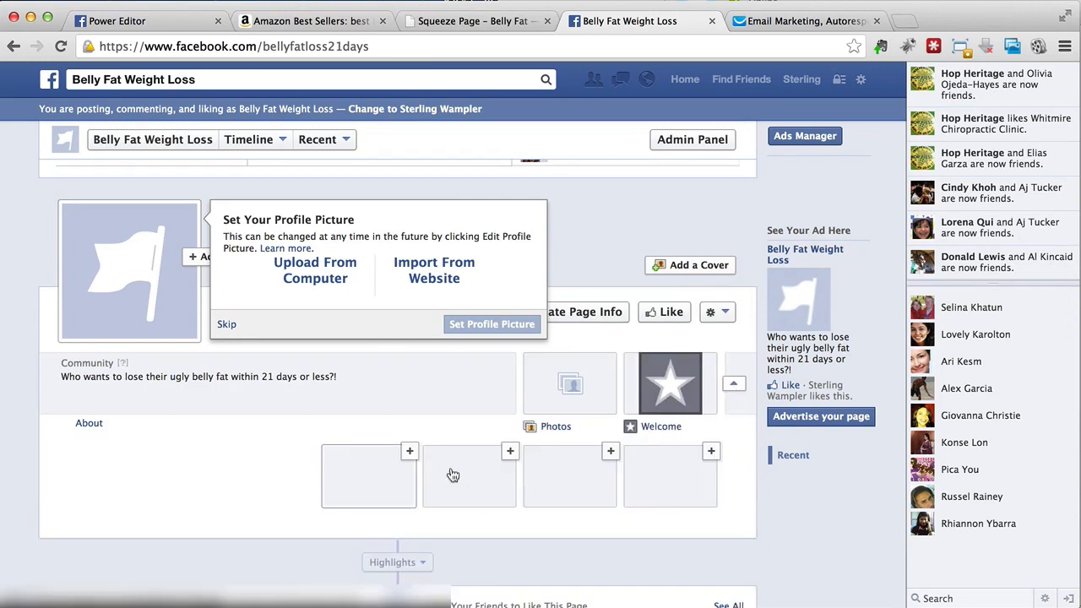
{"action": "left_click", "coordinate": [711, 359]}
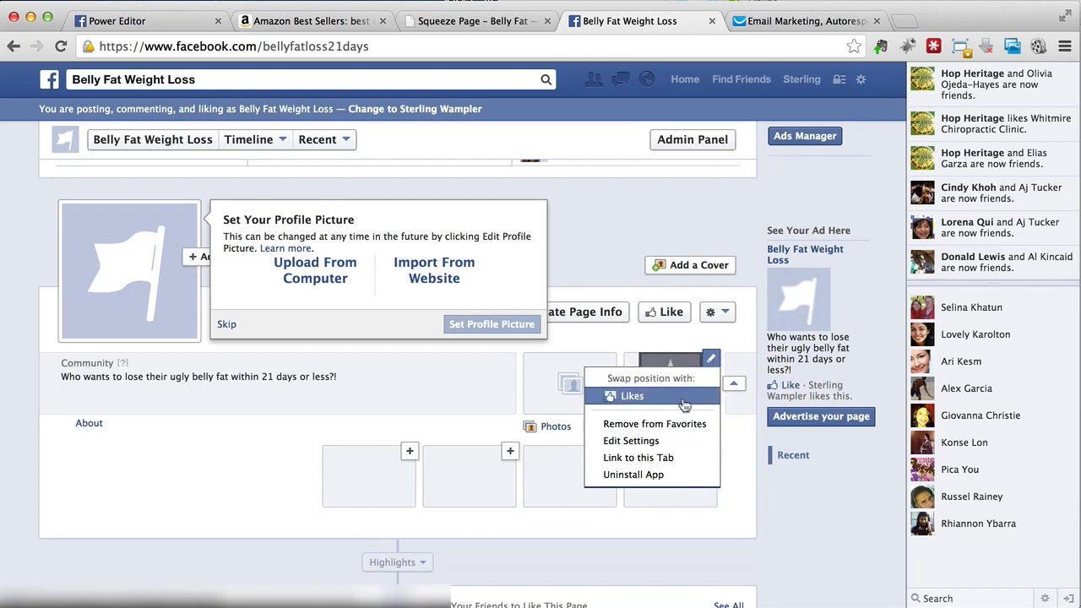
{"action": "left_click", "coordinate": [707, 445]}
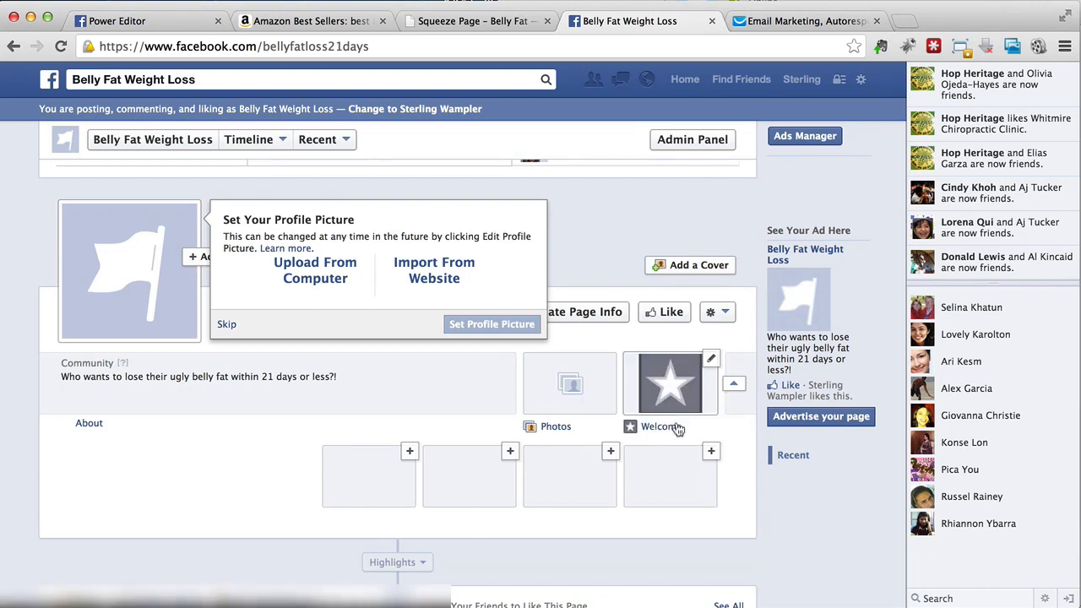
{"action": "left_click", "coordinate": [659, 428]}
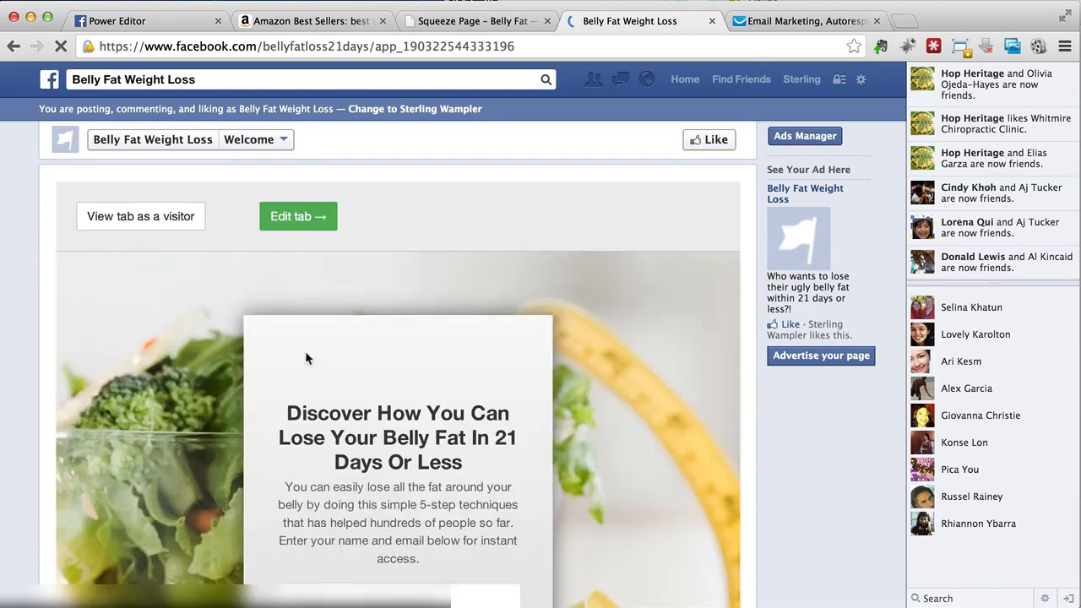
{"action": "scroll", "coordinate": [305, 353], "scroll_direction": "down", "scroll_amount": 5}
{"action": "scroll", "coordinate": [305, 353], "scroll_direction": "up", "scroll_amount": 5}
Step: Open the tab's editor Settings and start Login with Facebook under Facebook Settings
{"action": "left_click", "coordinate": [300, 216]}
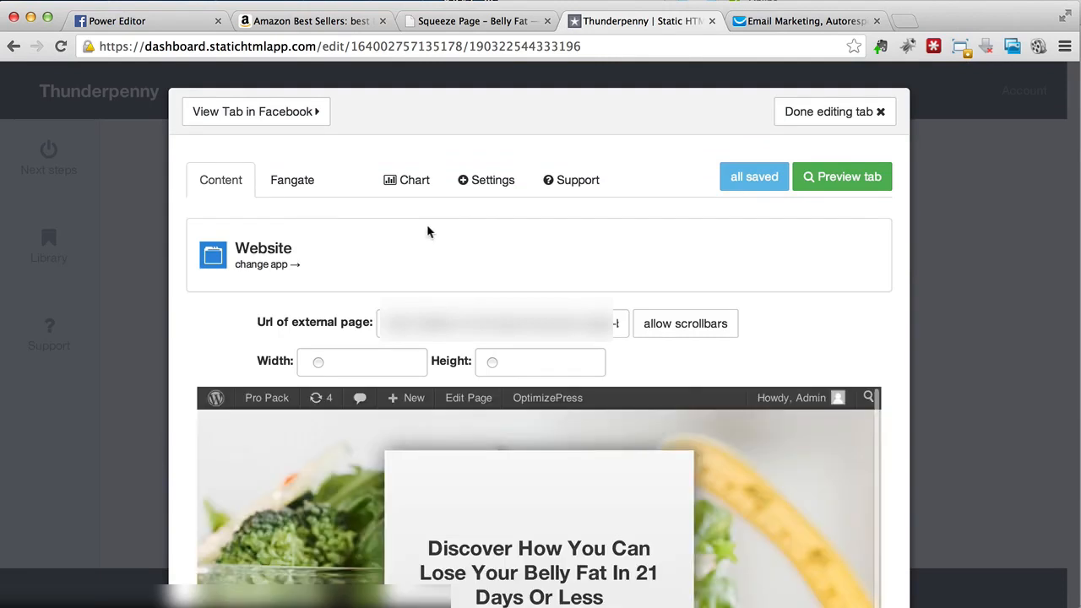
{"action": "left_click", "coordinate": [488, 191]}
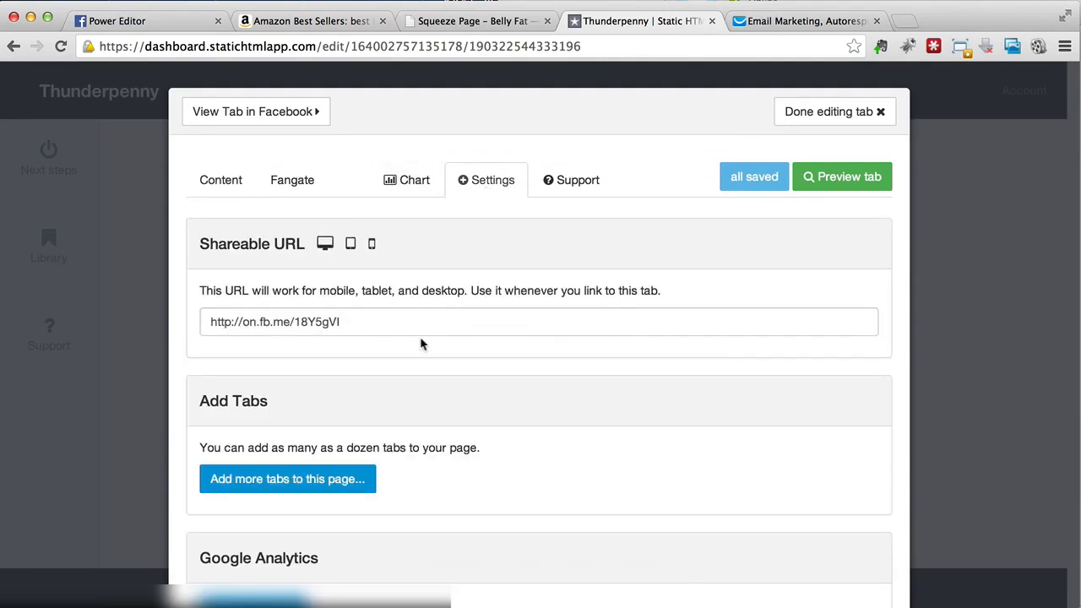
{"action": "scroll", "coordinate": [410, 344], "scroll_direction": "down", "scroll_amount": 5}
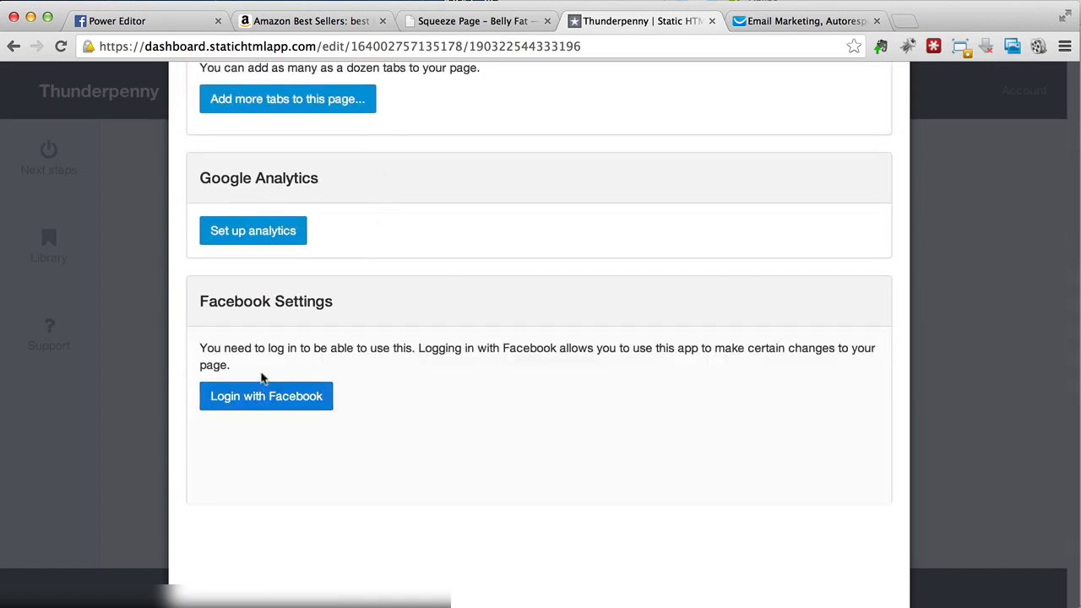
{"action": "left_click", "coordinate": [242, 412]}
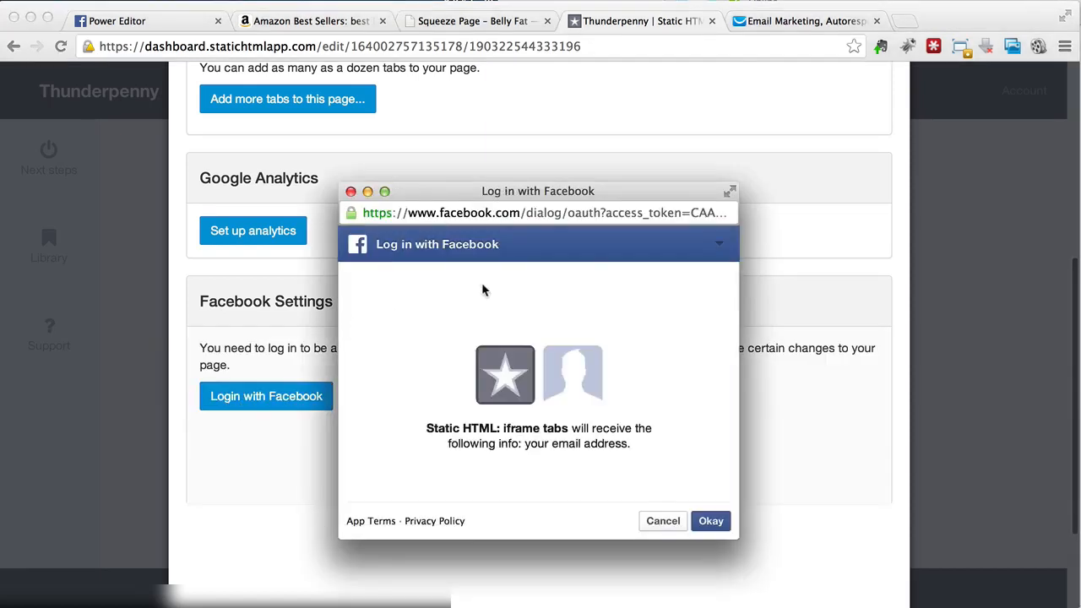
Step: Grant the app e-mail and Pages access, then save 'Lose Belly Fat' as the tab name
{"action": "left_click", "coordinate": [715, 524]}
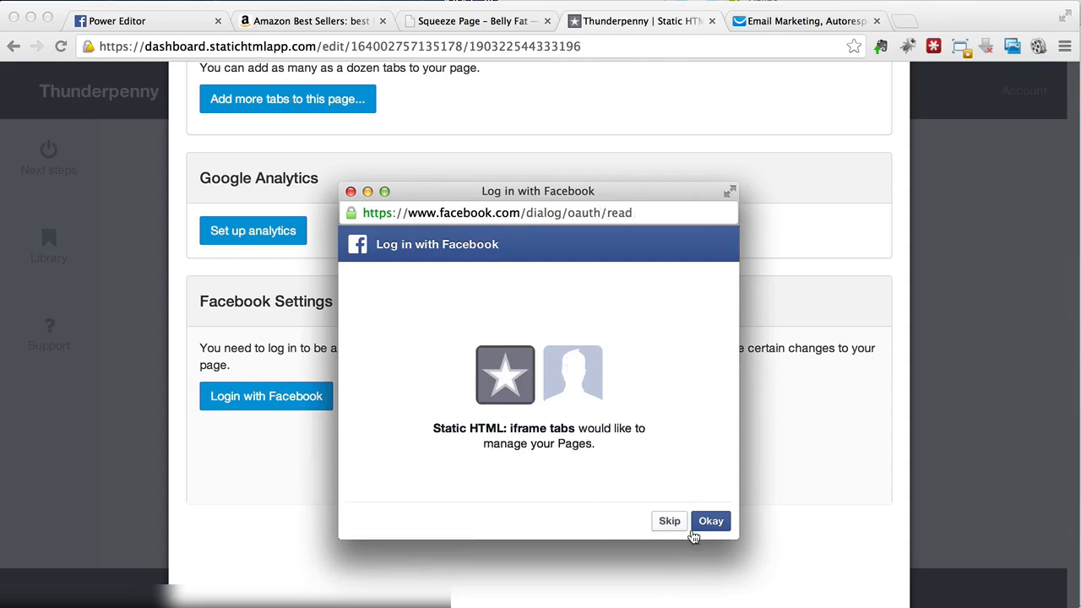
{"action": "left_click", "coordinate": [711, 521]}
{"action": "double_click", "coordinate": [411, 382]}
{"action": "type", "text": "Belly Fat"}
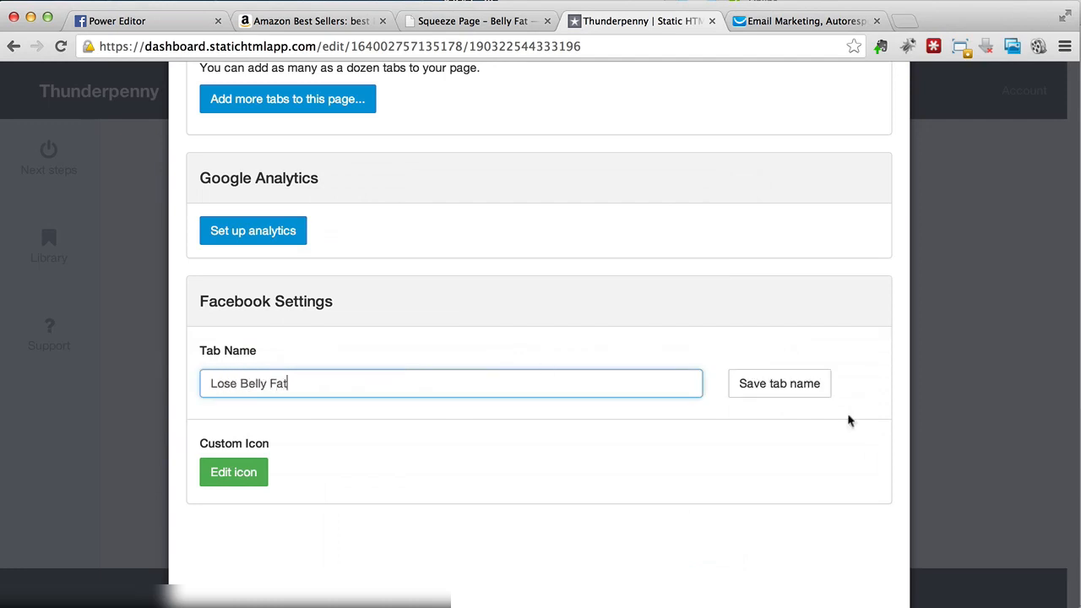
{"action": "left_click", "coordinate": [798, 387]}
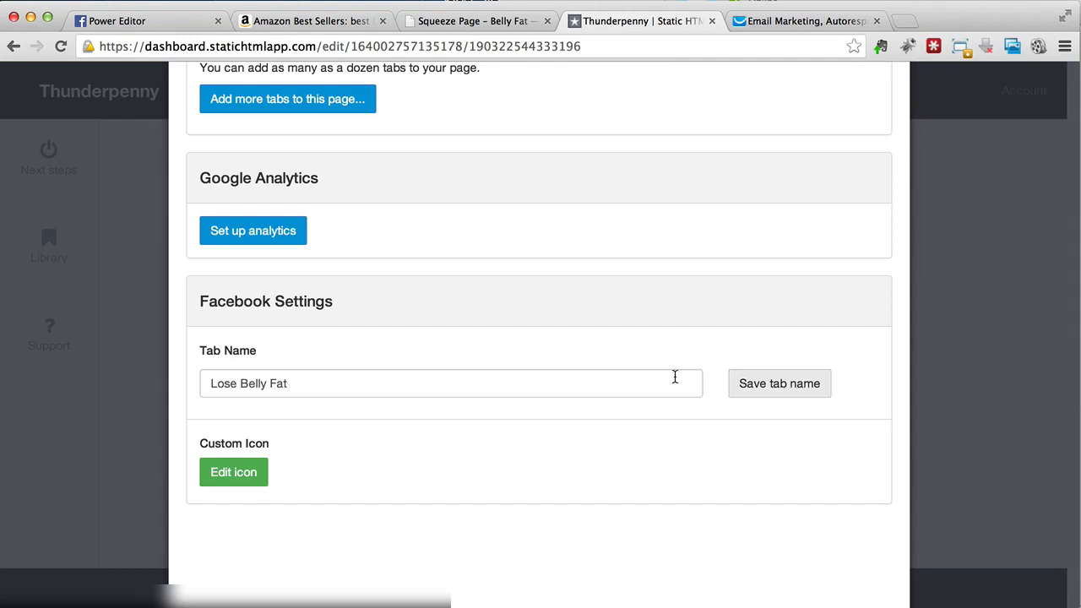
{"action": "left_click", "coordinate": [257, 475]}
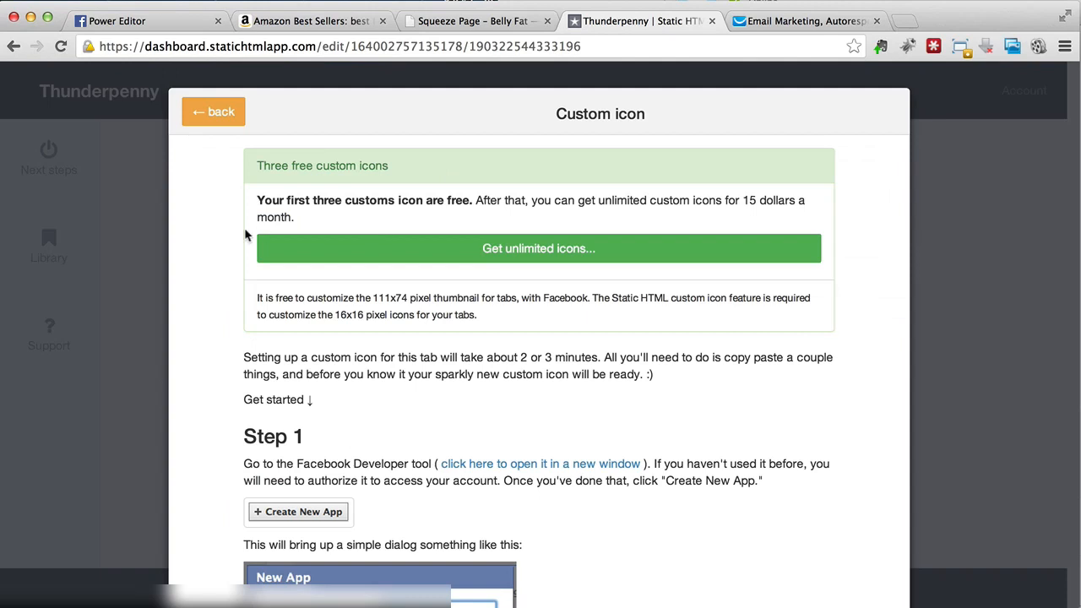
Step: Open the custom icon Step 1 Facebook Developer tool link in a new browser tab
{"action": "scroll", "coordinate": [181, 267], "scroll_direction": "down", "scroll_amount": 5}
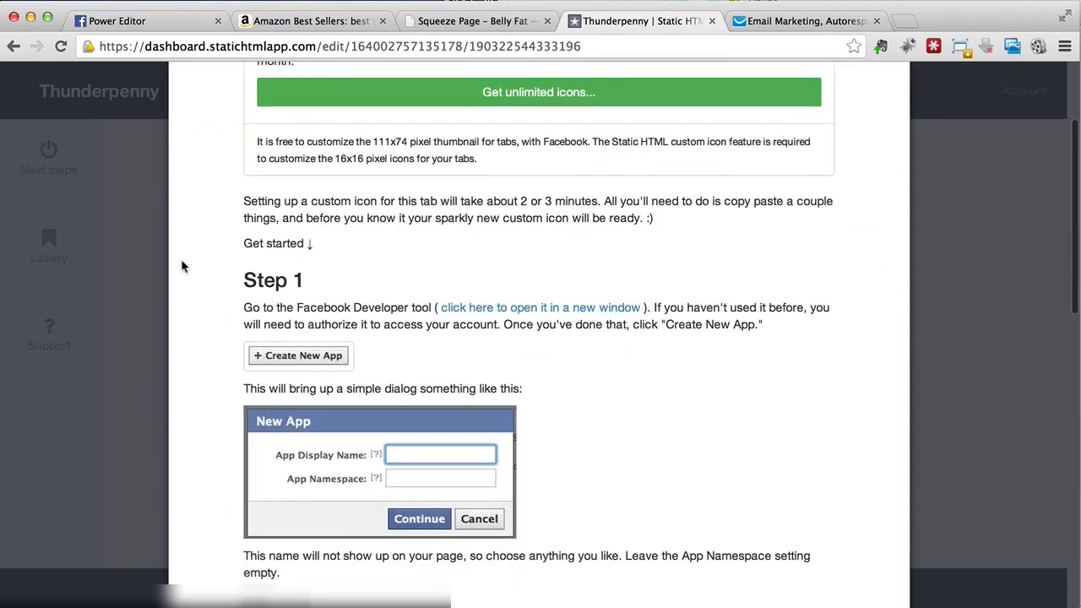
{"action": "scroll", "coordinate": [182, 266], "scroll_direction": "down", "scroll_amount": 2}
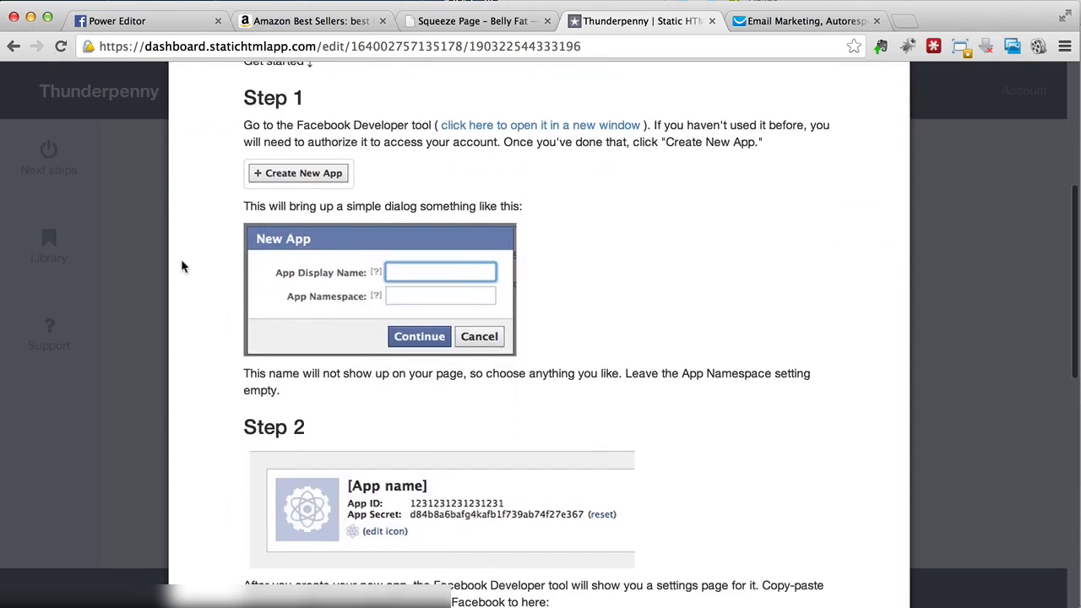
{"action": "right_click", "coordinate": [510, 124]}
{"action": "left_click", "coordinate": [524, 134]}
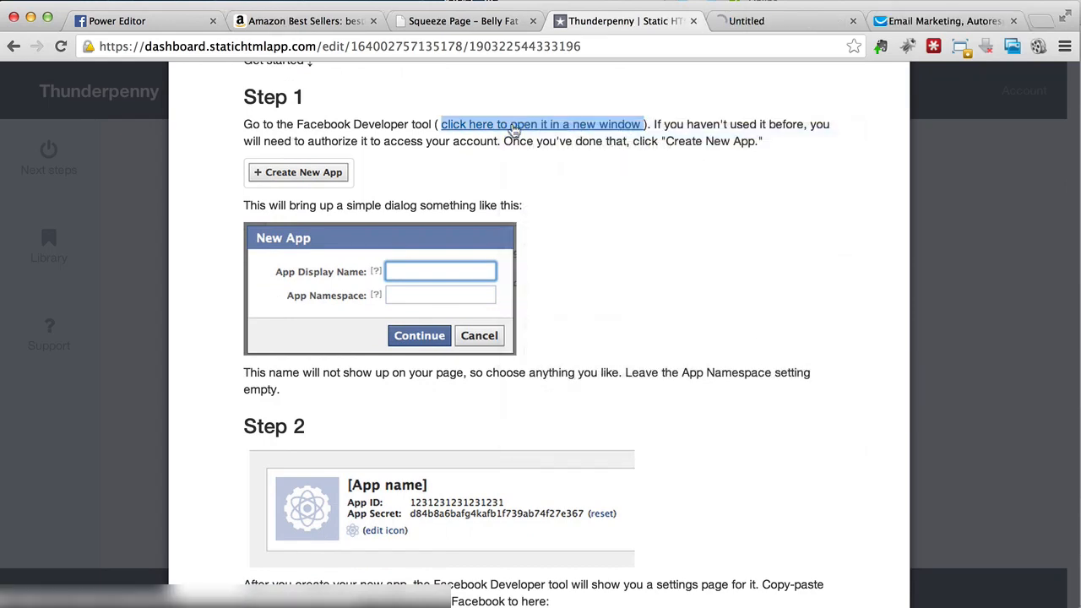
Step: Start developer registration, re-enter the account password and accept the platform and privacy policies
{"action": "left_click", "coordinate": [778, 22]}
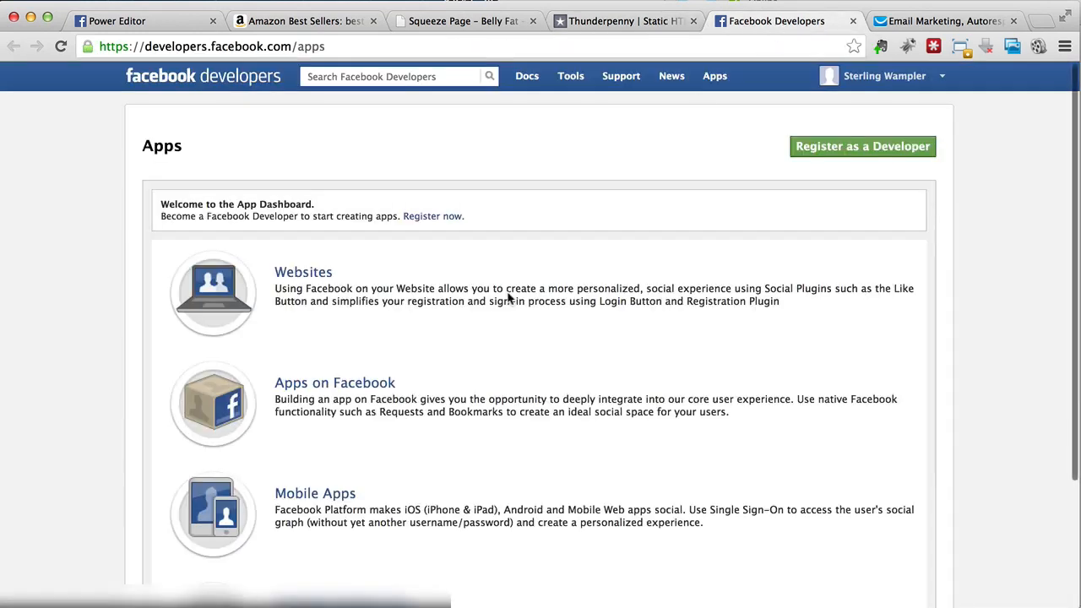
{"action": "left_click", "coordinate": [802, 157]}
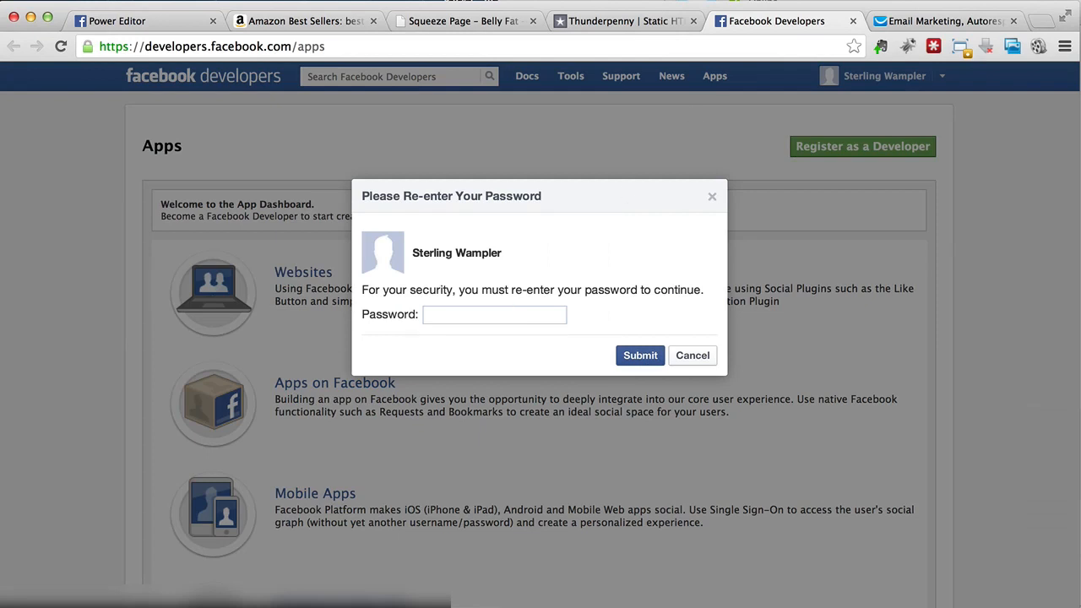
{"action": "left_click", "coordinate": [503, 315]}
{"action": "key", "text": "super+v"}
{"action": "left_click", "coordinate": [647, 354]}
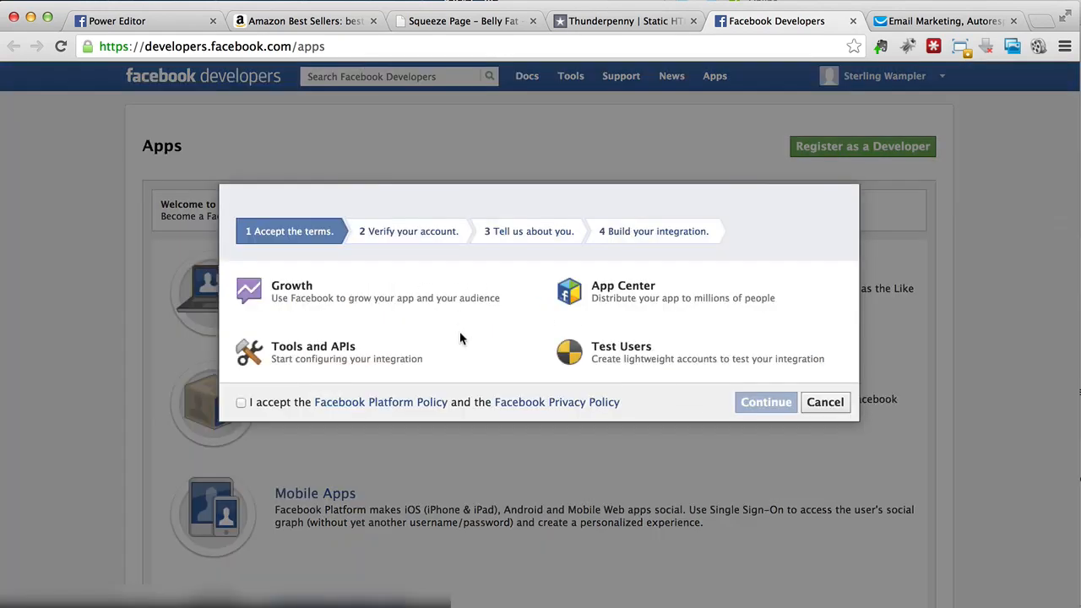
{"action": "left_click", "coordinate": [242, 403]}
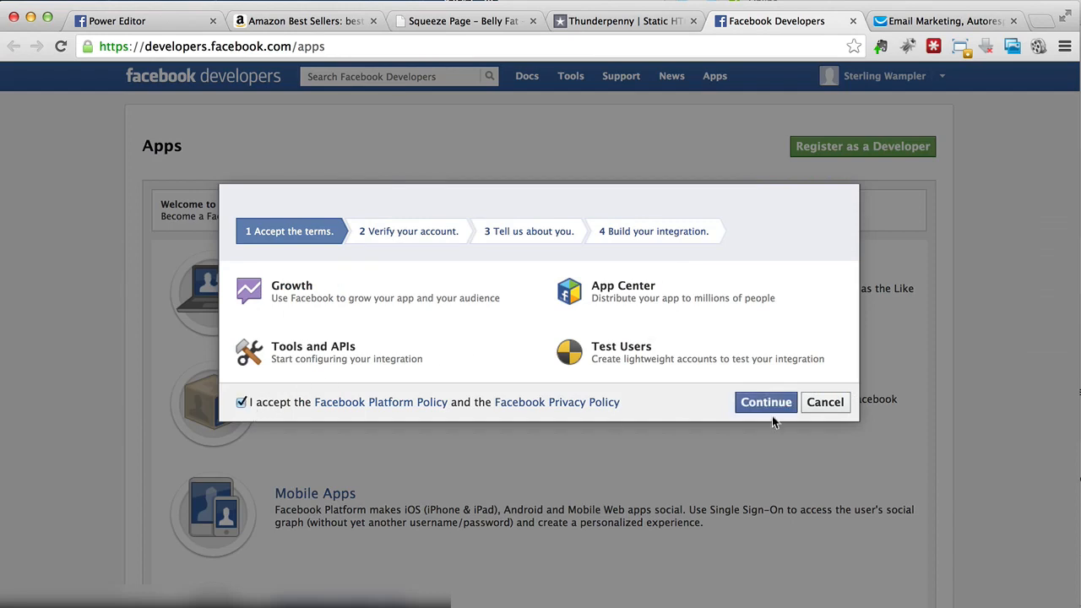
{"action": "left_click", "coordinate": [776, 413]}
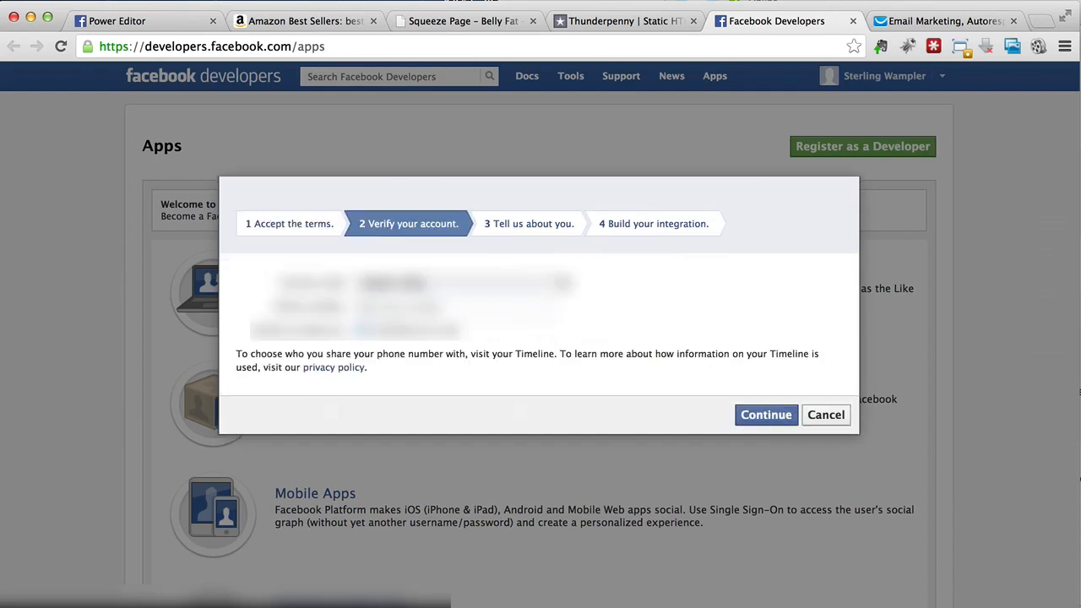
Step: Verify the account by entering a phone number and the received verification code
{"action": "left_click", "coordinate": [532, 305]}
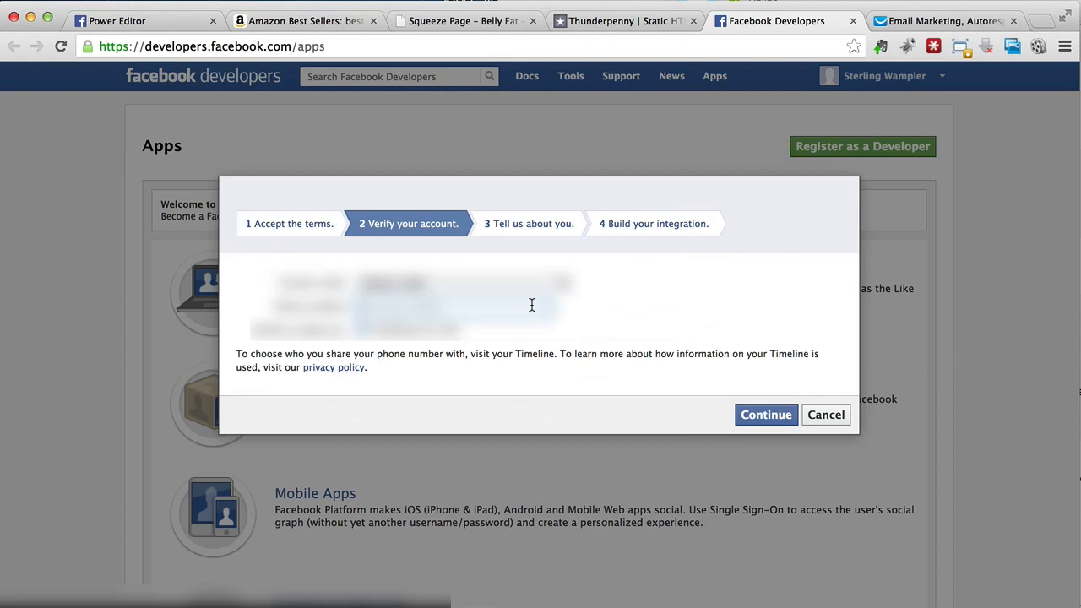
{"action": "left_click", "coordinate": [777, 415]}
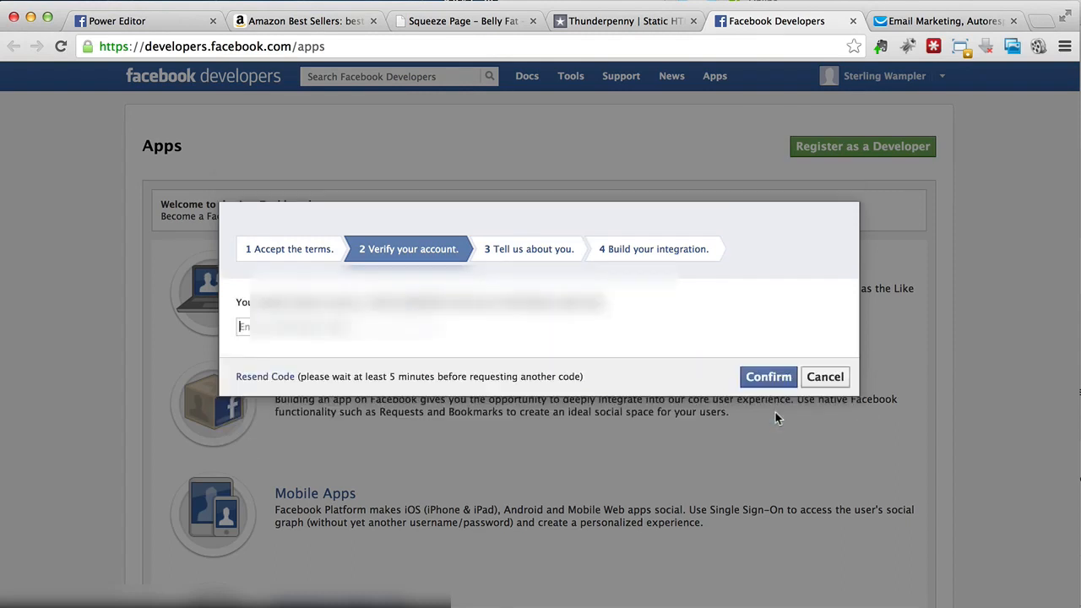
{"action": "type", "text": "96"}
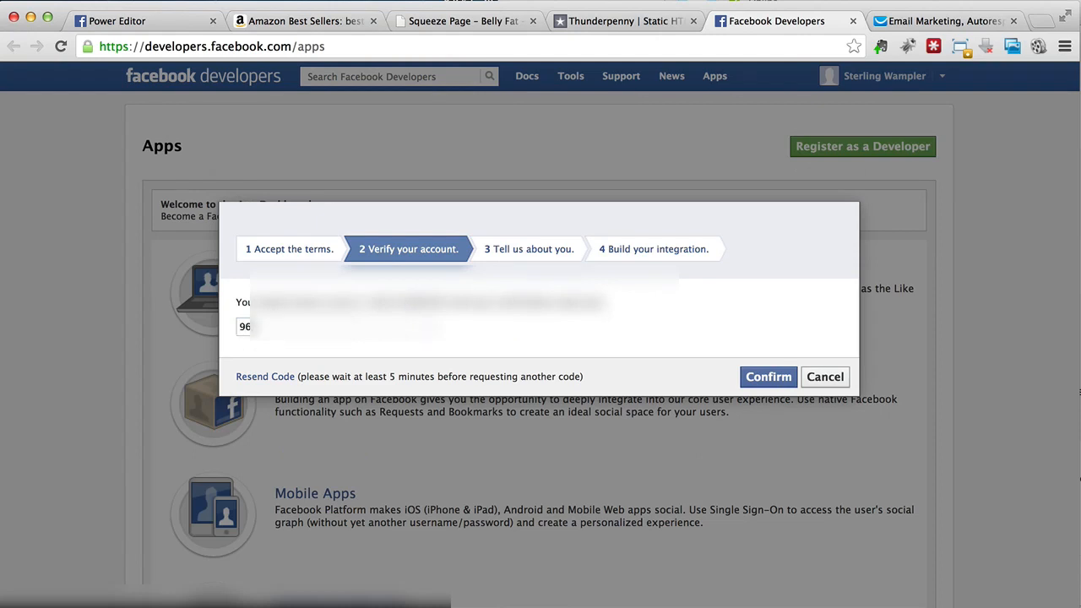
{"action": "left_click", "coordinate": [337, 327]}
{"action": "type", "text": "???"}
{"action": "left_click", "coordinate": [767, 378]}
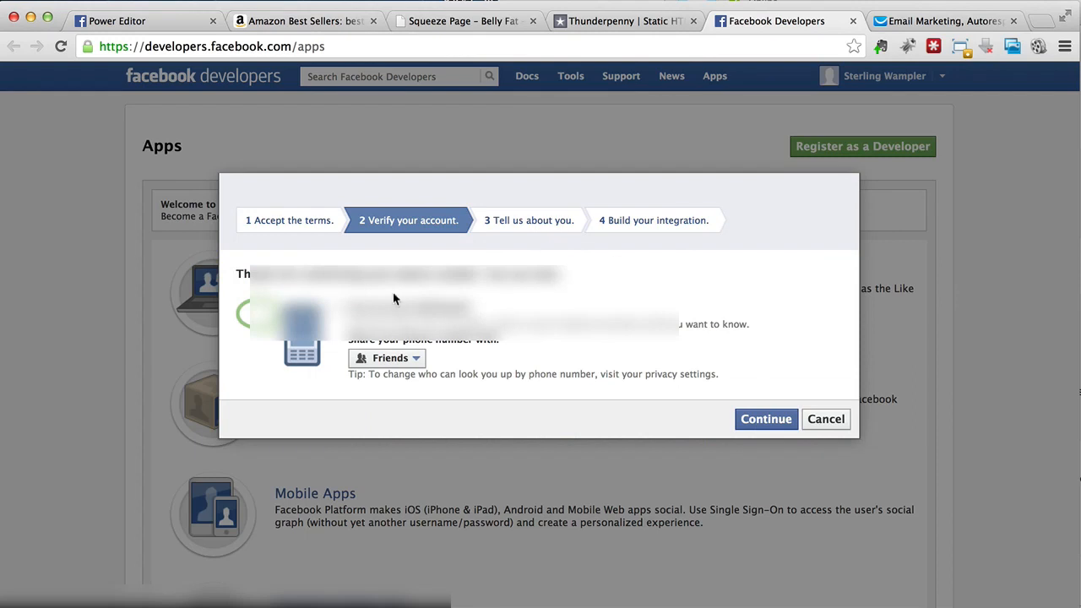
Step: Set phone number sharing to Only Me, skip the profile questions and finish registration
{"action": "left_click", "coordinate": [395, 362]}
{"action": "left_click", "coordinate": [390, 416]}
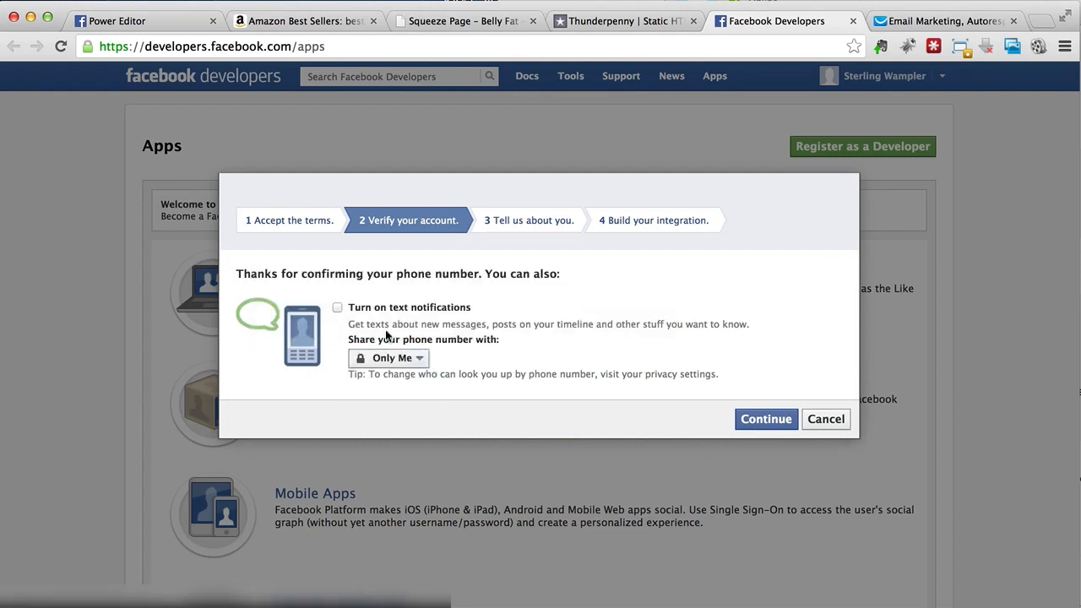
{"action": "left_click", "coordinate": [760, 426]}
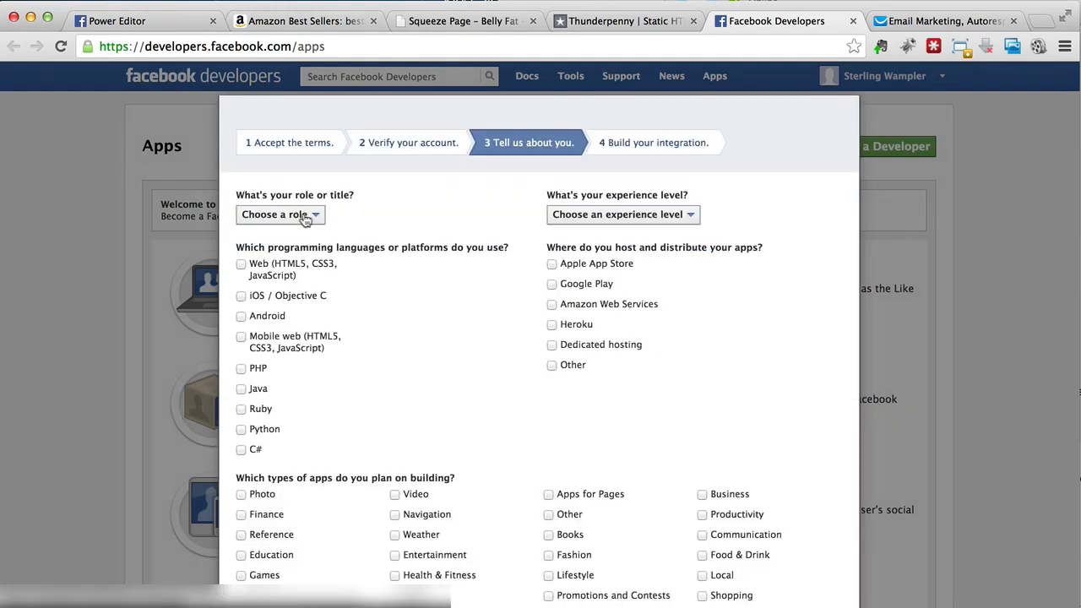
{"action": "scroll", "coordinate": [455, 301], "scroll_direction": "down", "scroll_amount": 3}
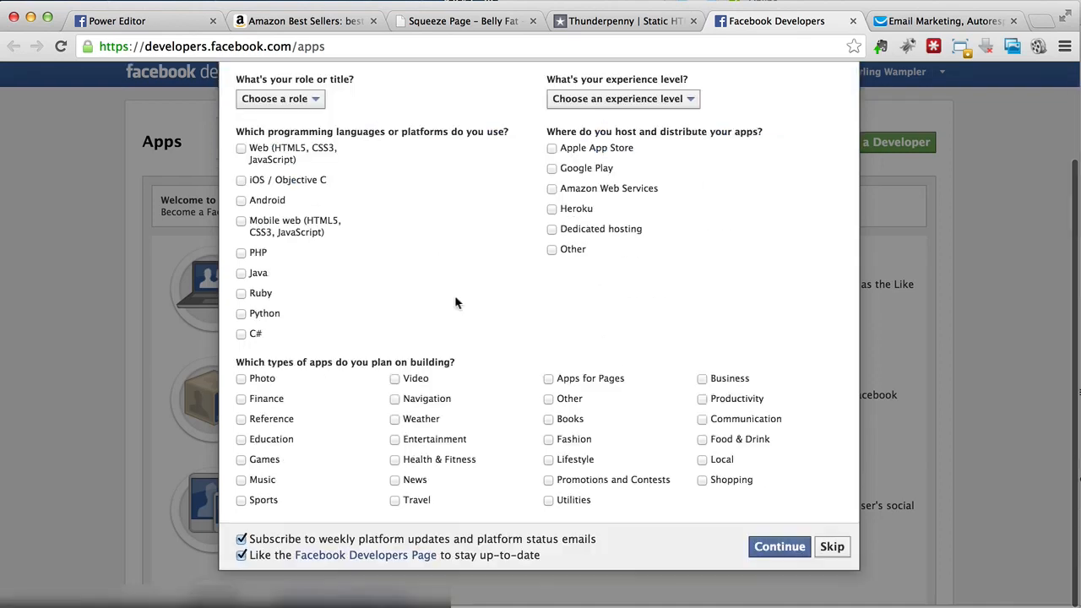
{"action": "left_click", "coordinate": [833, 552]}
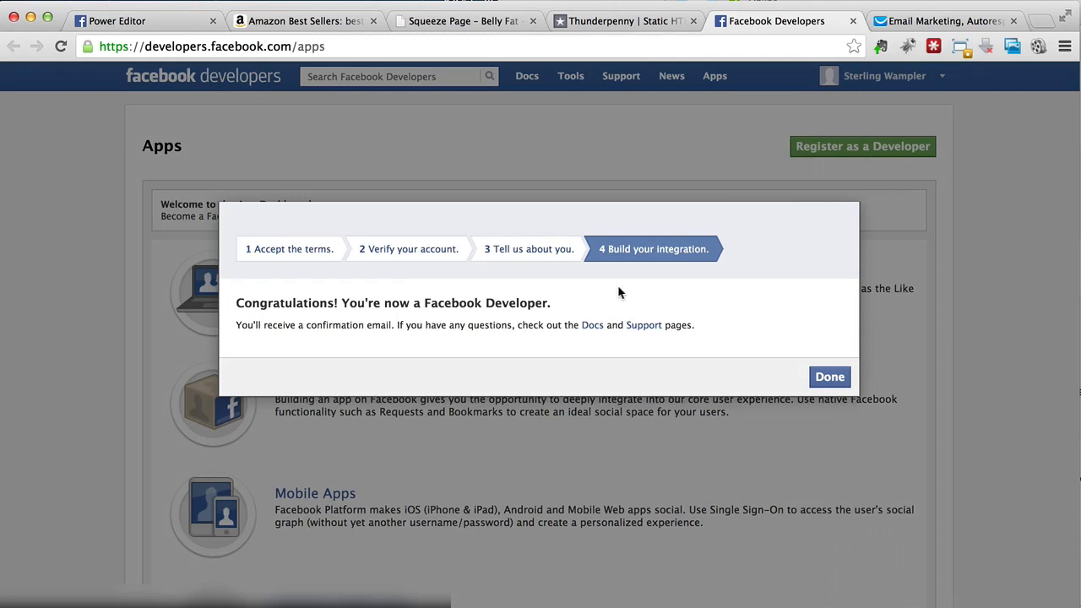
{"action": "left_click", "coordinate": [838, 377]}
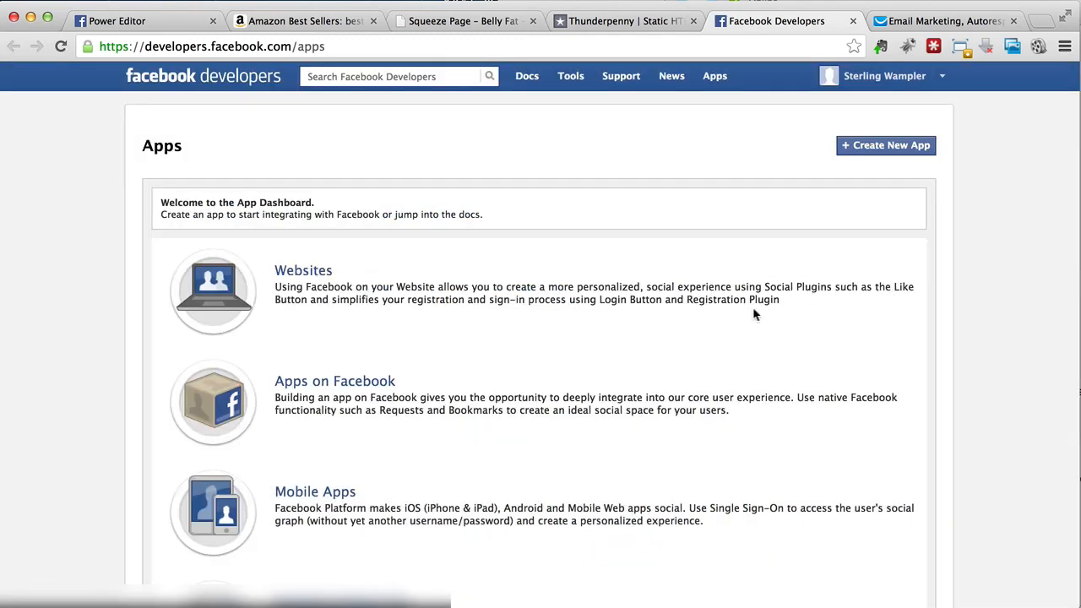
Step: Start a new app named 'Squeeze Page' in the Health & Fitness category
{"action": "left_click", "coordinate": [648, 22]}
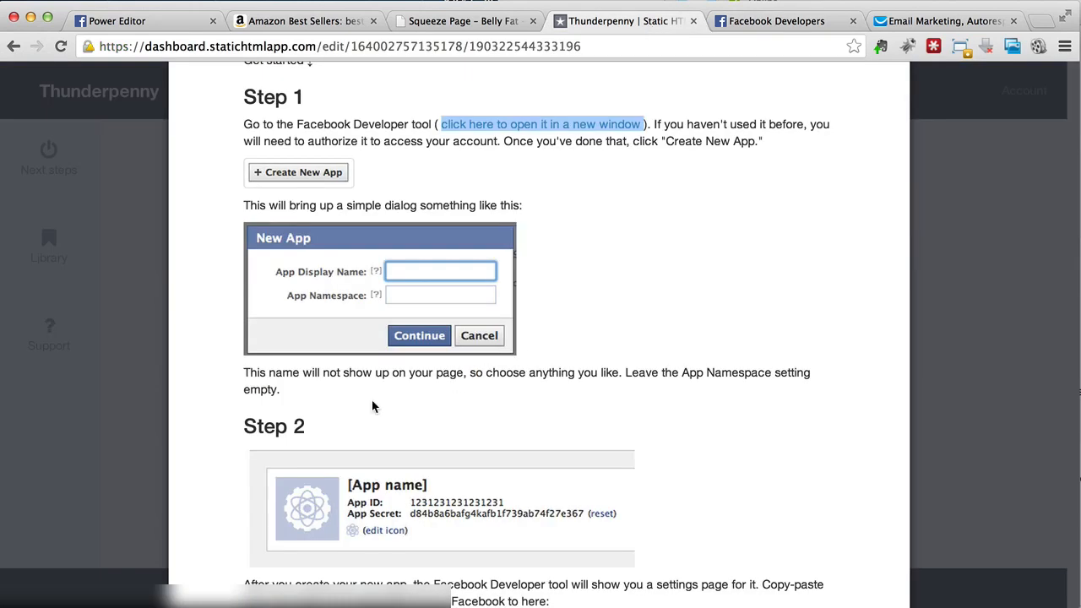
{"action": "scroll", "coordinate": [350, 409], "scroll_direction": "down", "scroll_amount": 3}
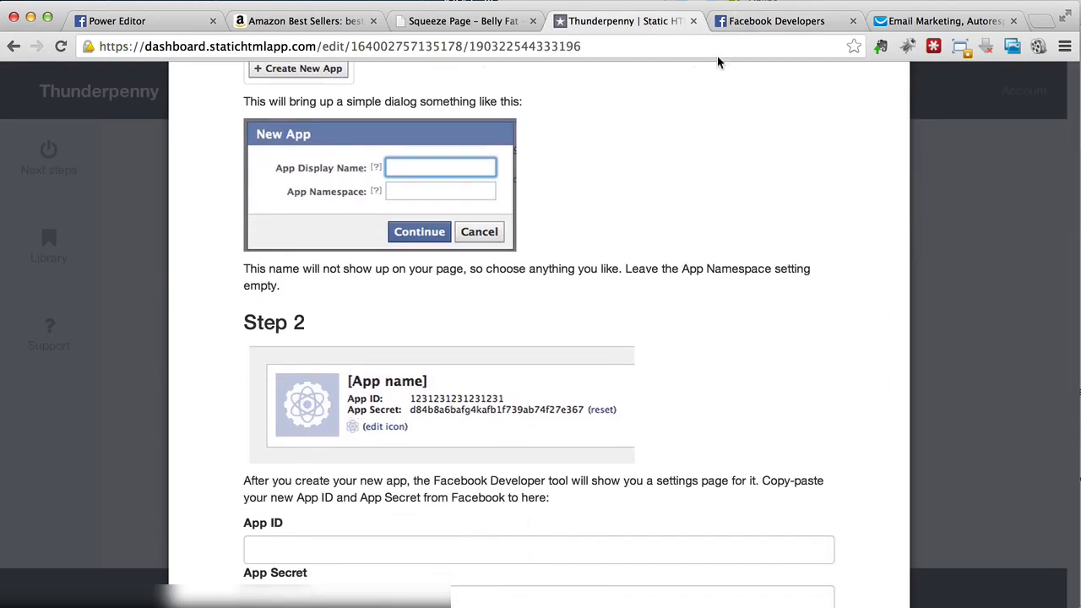
{"action": "left_click", "coordinate": [778, 22]}
{"action": "left_click", "coordinate": [872, 150]}
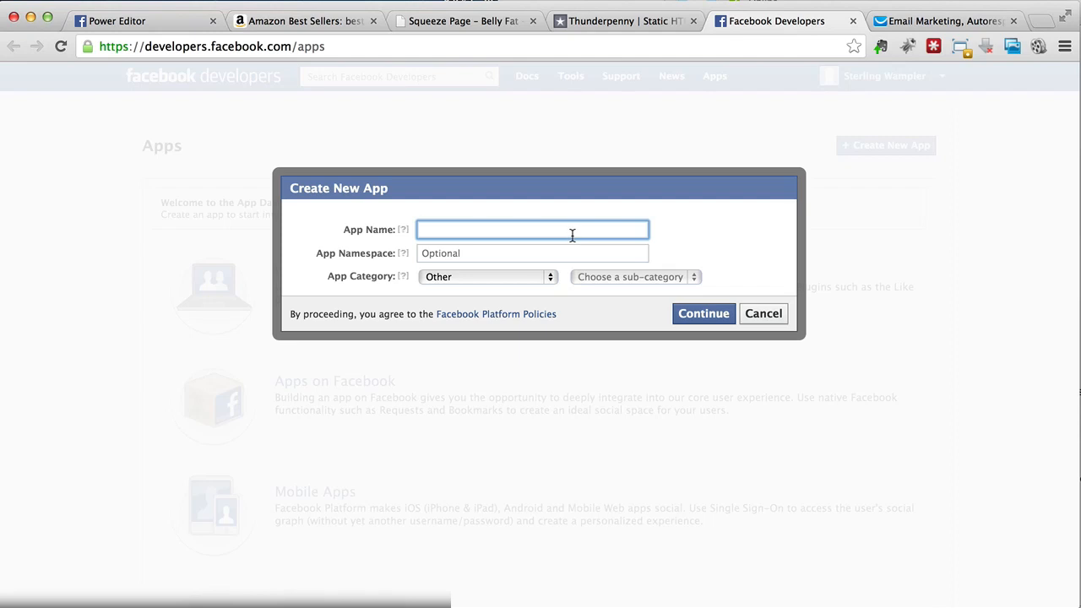
{"action": "type", "text": "Squeeze Page"}
{"action": "left_click", "coordinate": [548, 254]}
{"action": "type", "text": "Belly Fat Squeeze Pa"}
{"action": "left_click", "coordinate": [441, 277]}
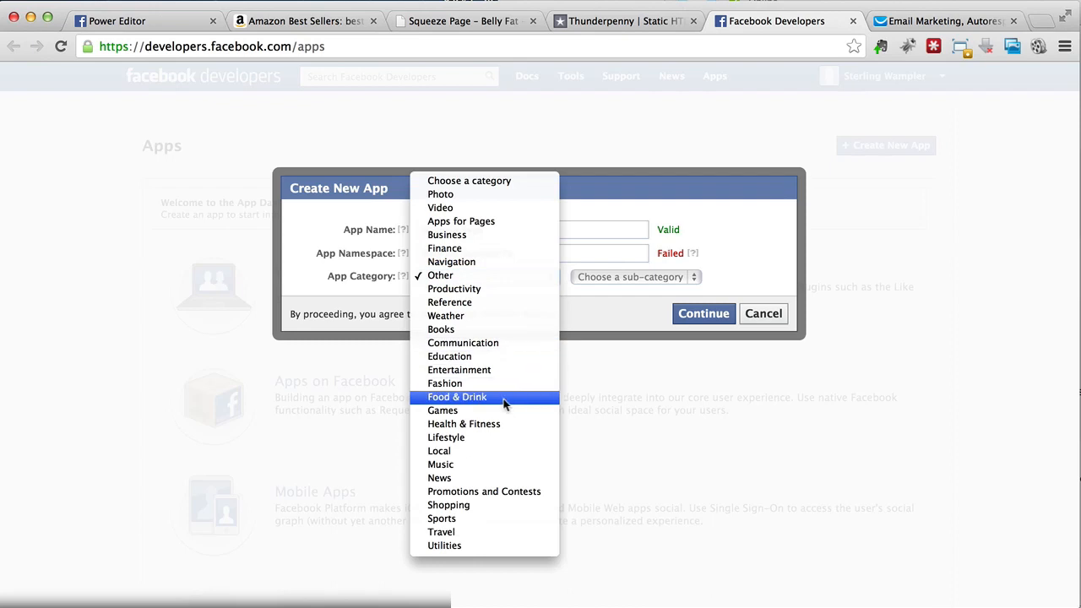
{"action": "left_click", "coordinate": [500, 424]}
Step: Replace the rejected namespace with 'bellyfatsqpage', keep Health & Fitness and continue
{"action": "mouse_move", "coordinate": [693, 254]}
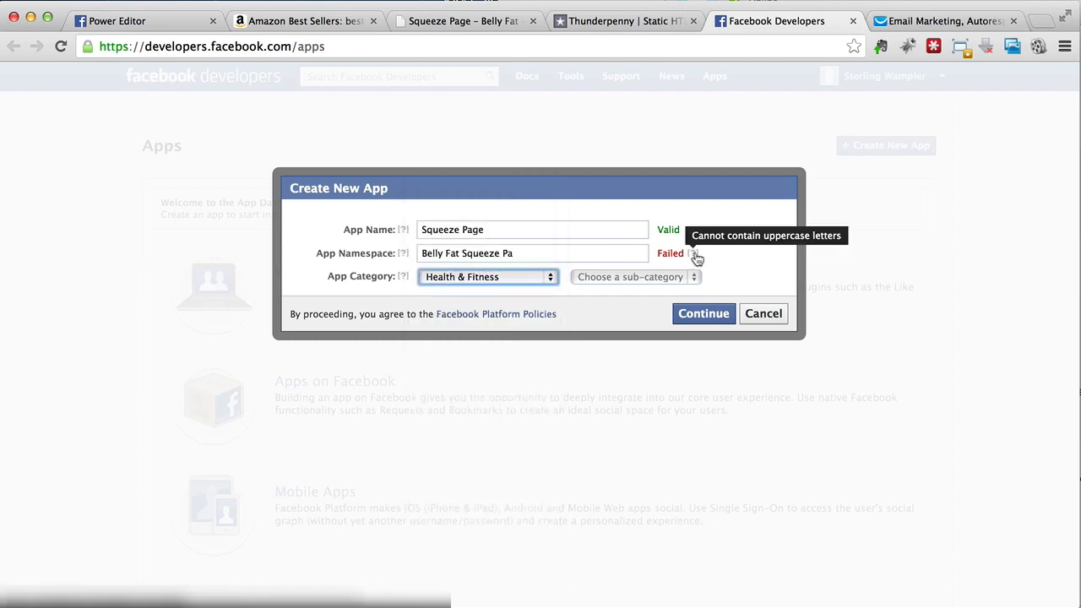
{"action": "triple_click", "coordinate": [524, 260]}
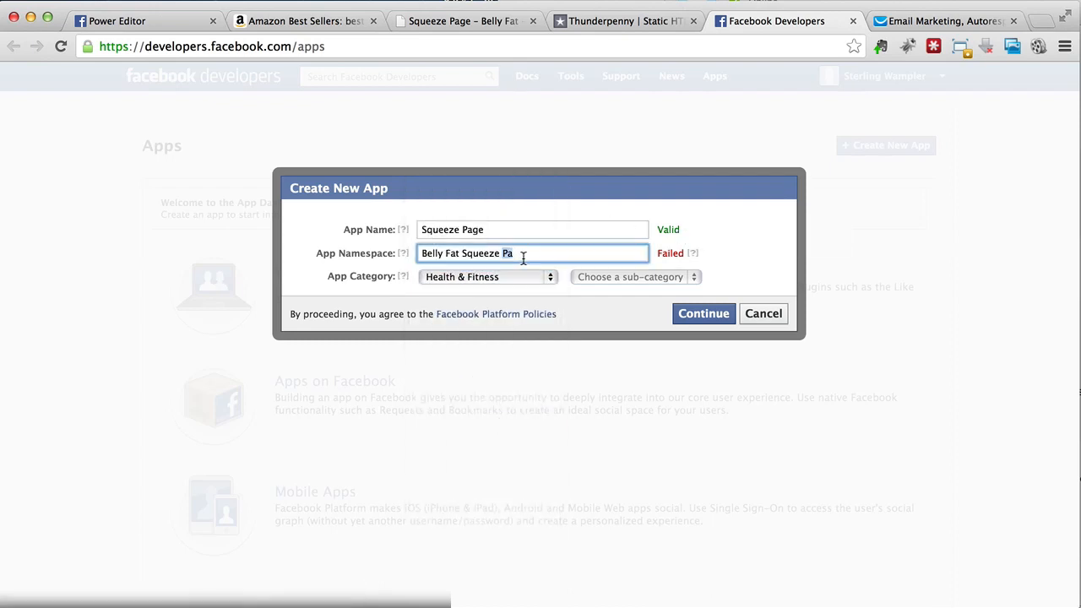
{"action": "type", "text": "bellyfat"}
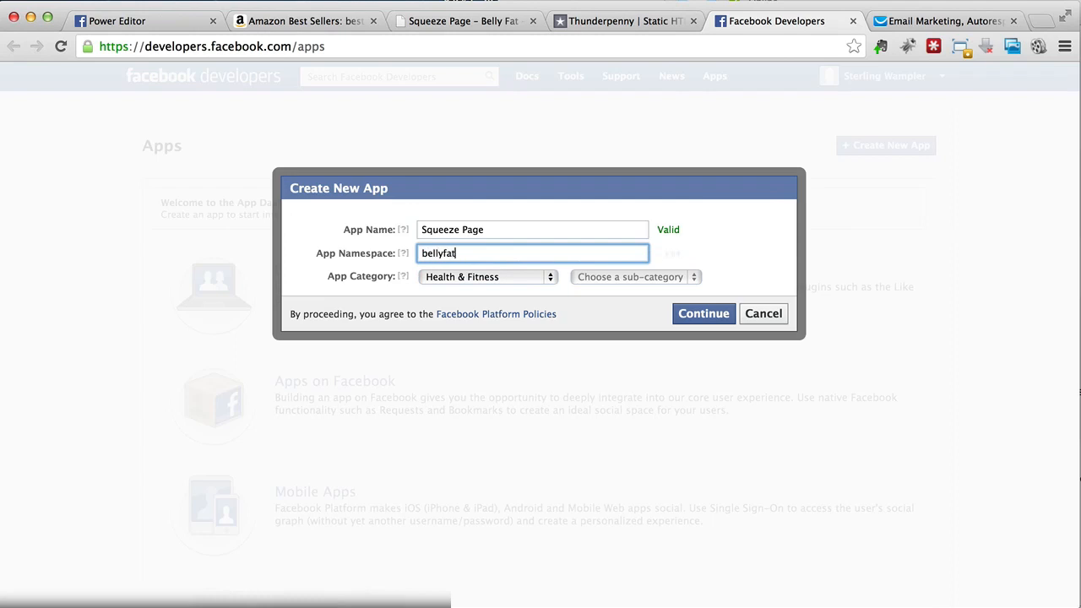
{"action": "type", "text": "sqpage"}
{"action": "left_click", "coordinate": [509, 281]}
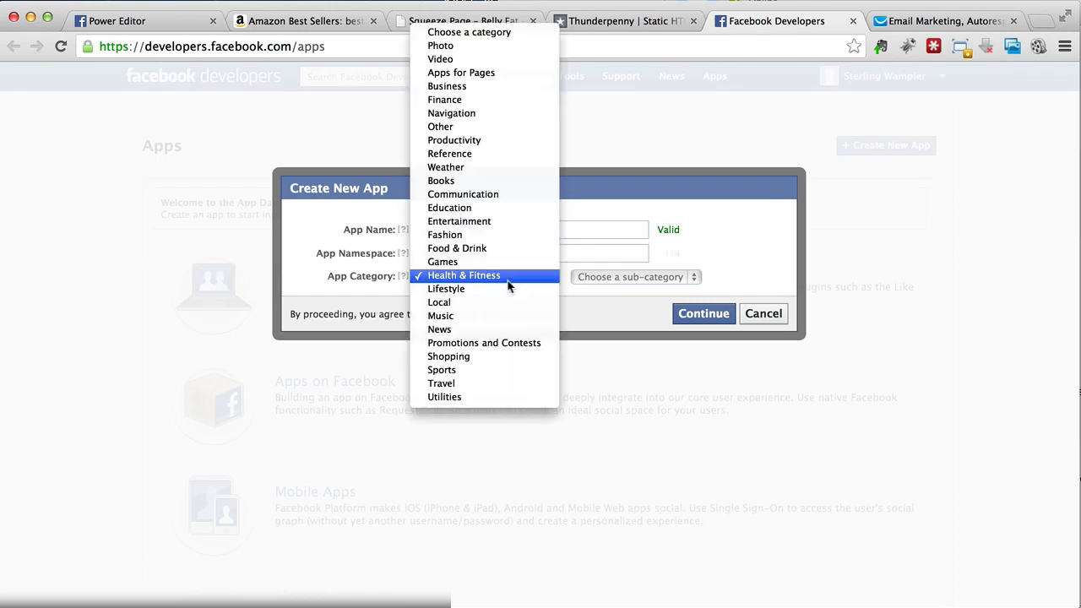
{"action": "left_click", "coordinate": [509, 279]}
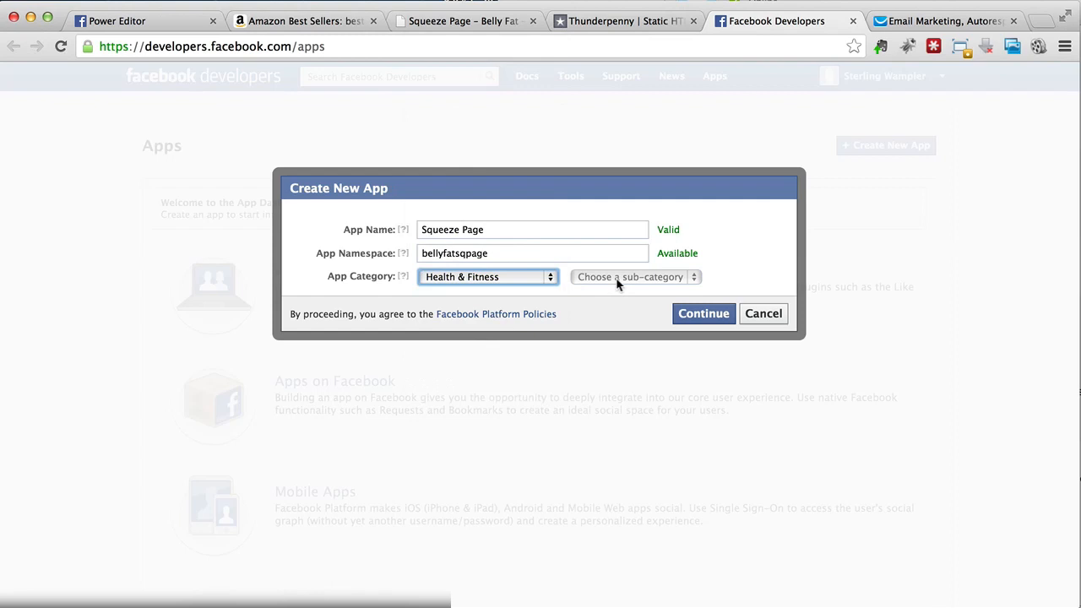
{"action": "left_click", "coordinate": [698, 313]}
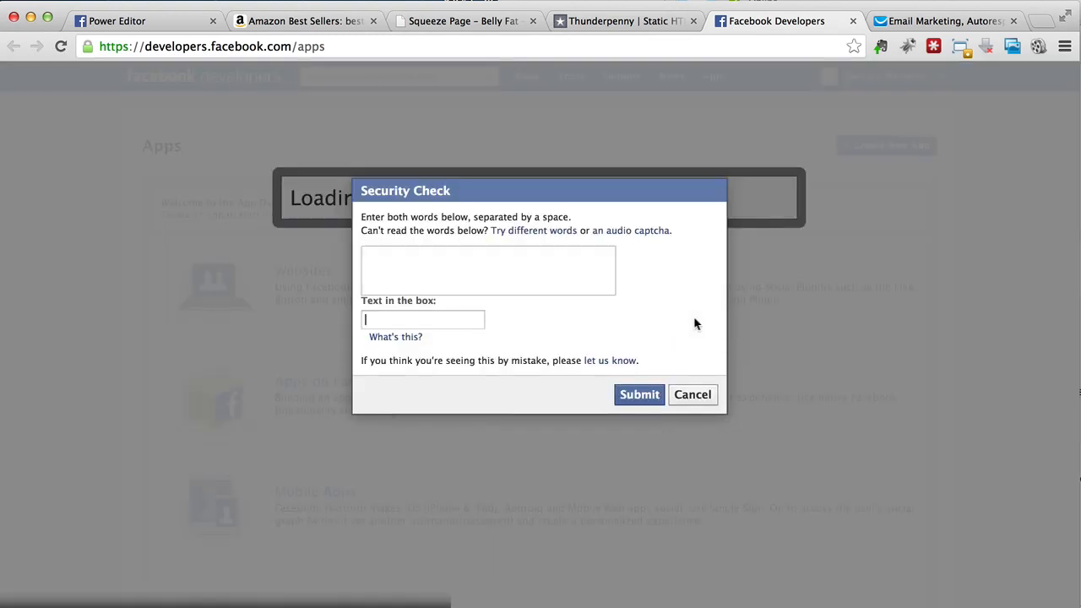
Step: Answer the security check and submit to create the app
{"action": "left_click", "coordinate": [463, 325]}
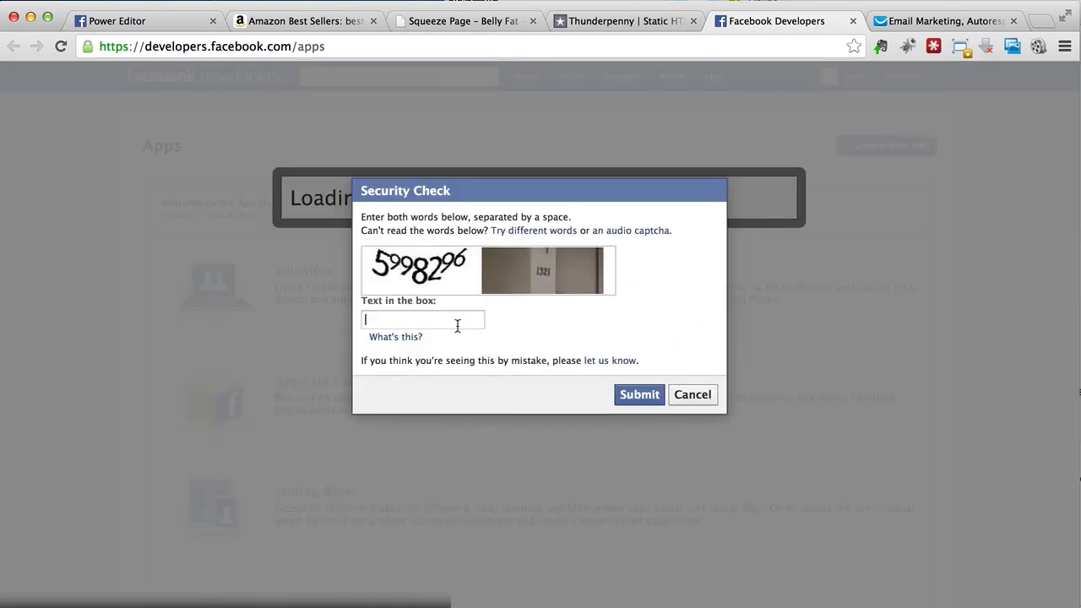
{"action": "type", "text": "59"}
{"action": "type", "text": "98296 1321"}
{"action": "left_click", "coordinate": [635, 395]}
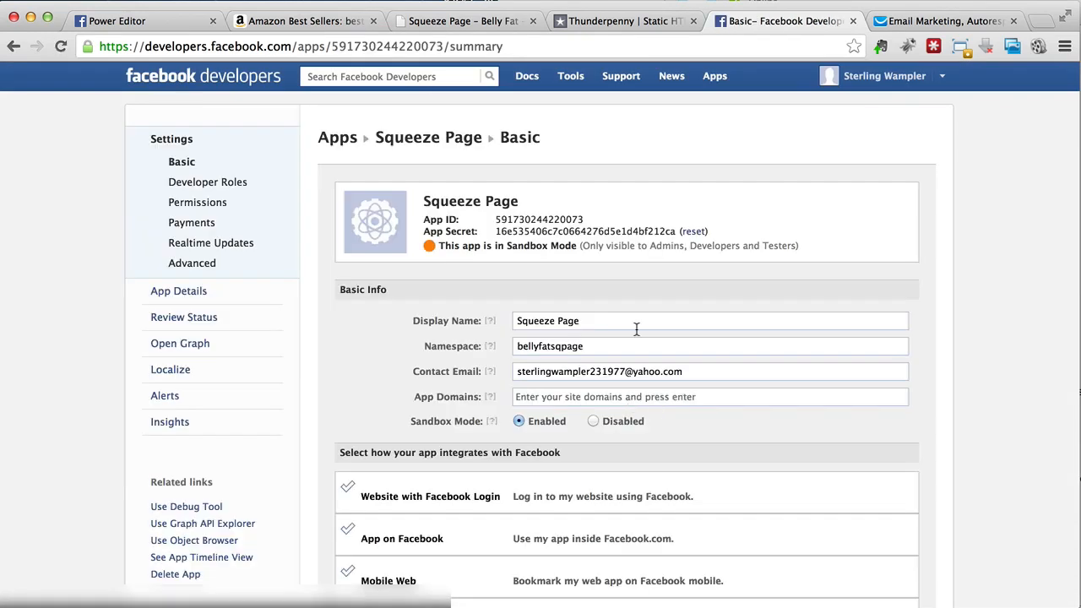
Step: Copy the Squeeze Page App ID into Thunderpenny's Step 2 App ID field
{"action": "left_click", "coordinate": [631, 23]}
{"action": "scroll", "coordinate": [274, 354], "scroll_direction": "down", "scroll_amount": 3}
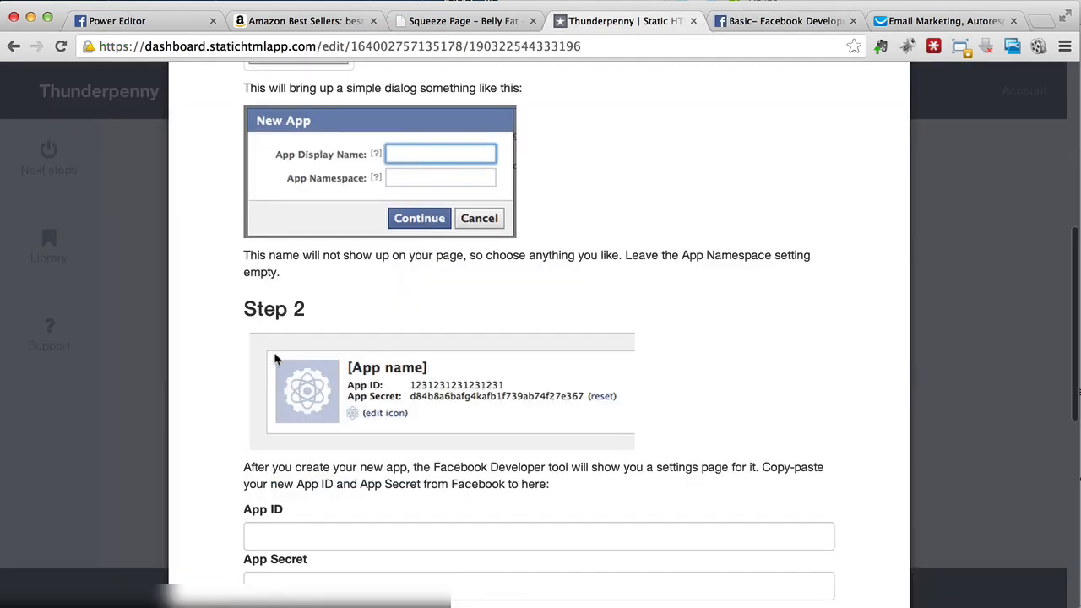
{"action": "left_click", "coordinate": [284, 409]}
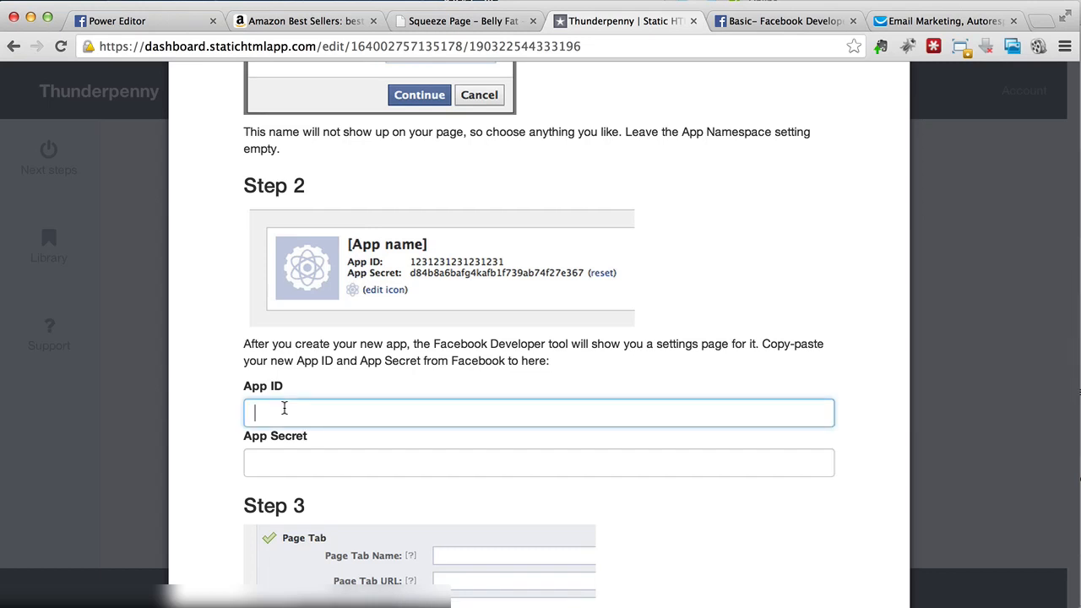
{"action": "scroll", "coordinate": [434, 275], "scroll_direction": "down", "scroll_amount": 1}
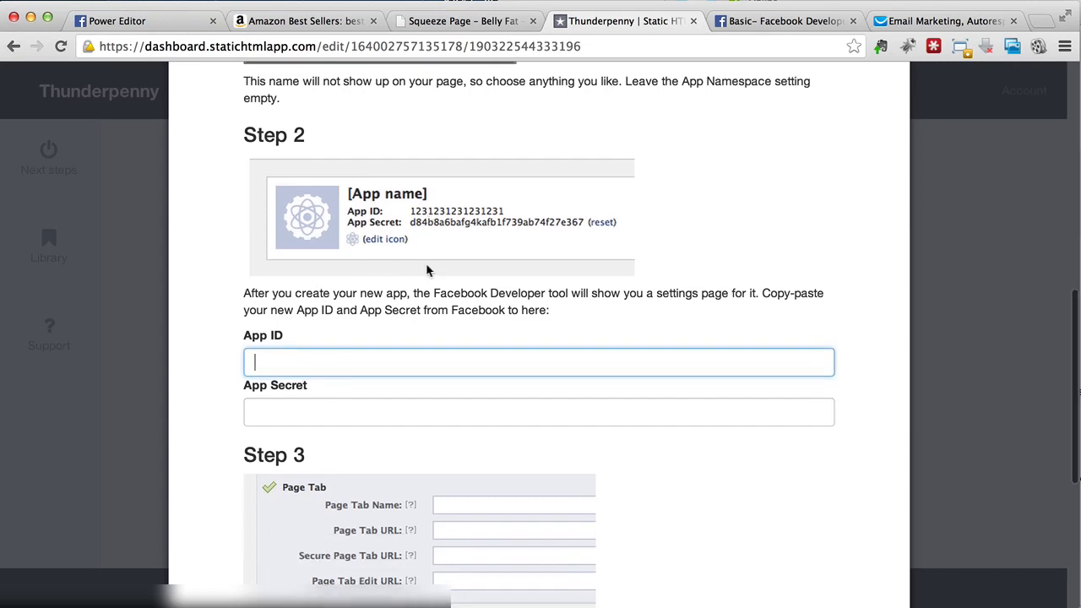
{"action": "left_click", "coordinate": [764, 23]}
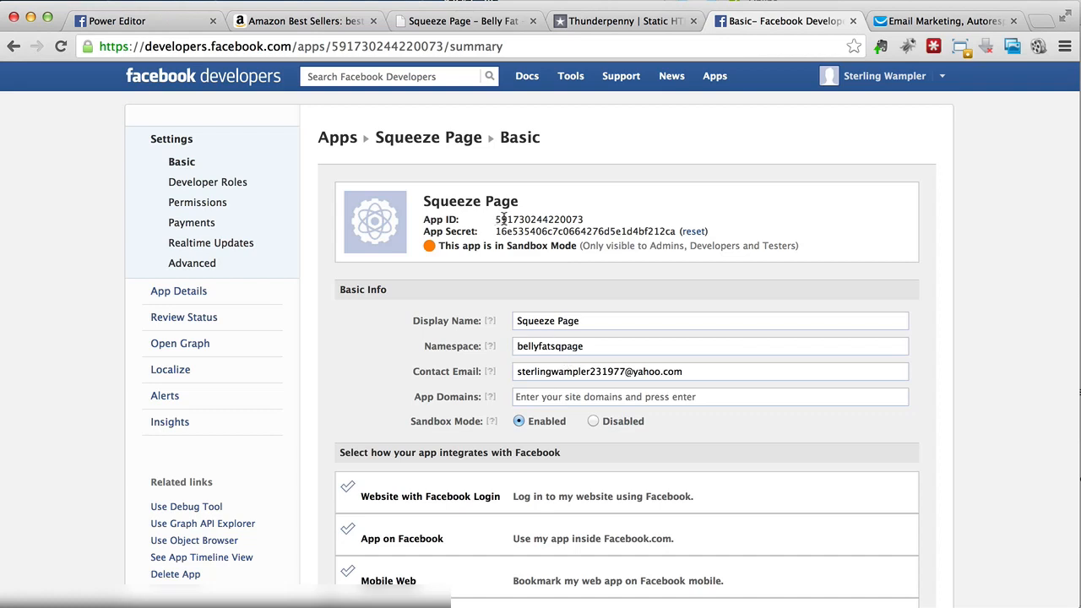
{"action": "left_click_drag", "start_coordinate": [496, 219], "coordinate": [583, 219]}
{"action": "key", "text": "ctrl+c"}
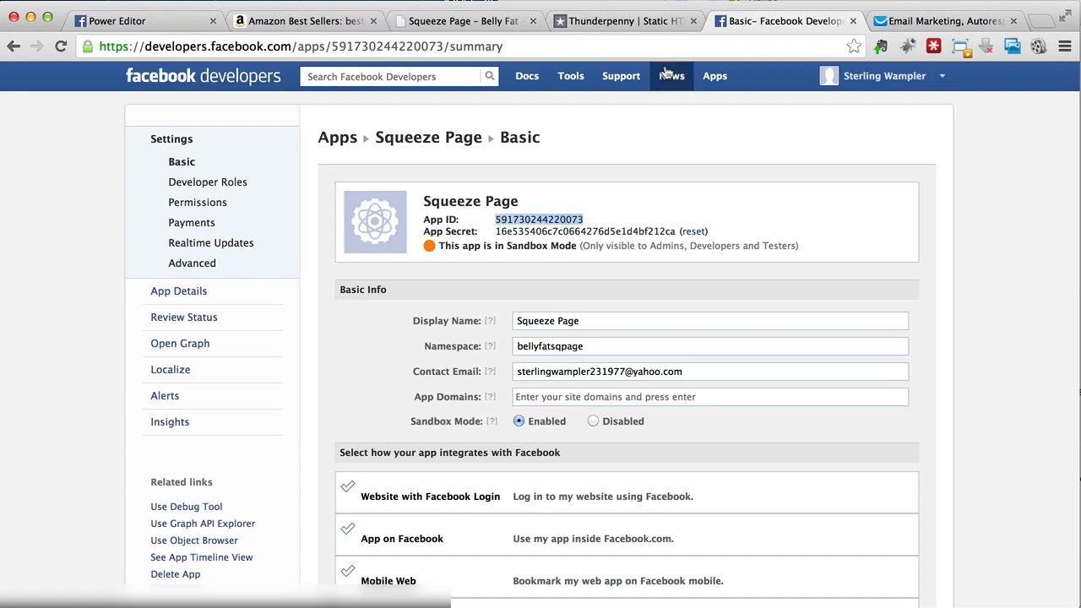
{"action": "left_click", "coordinate": [623, 23]}
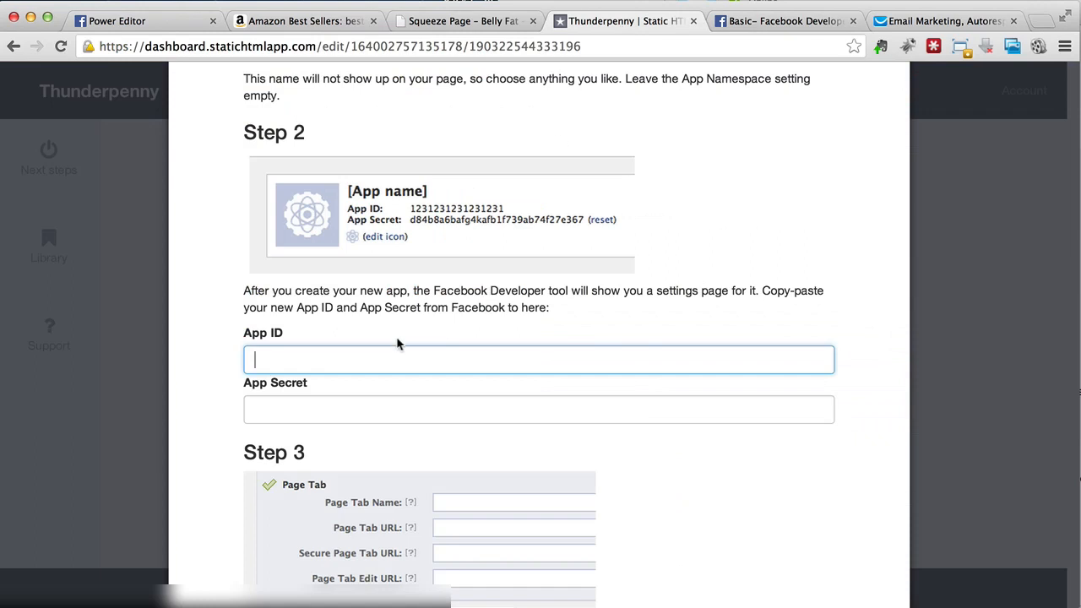
{"action": "key", "text": "ctrl+v"}
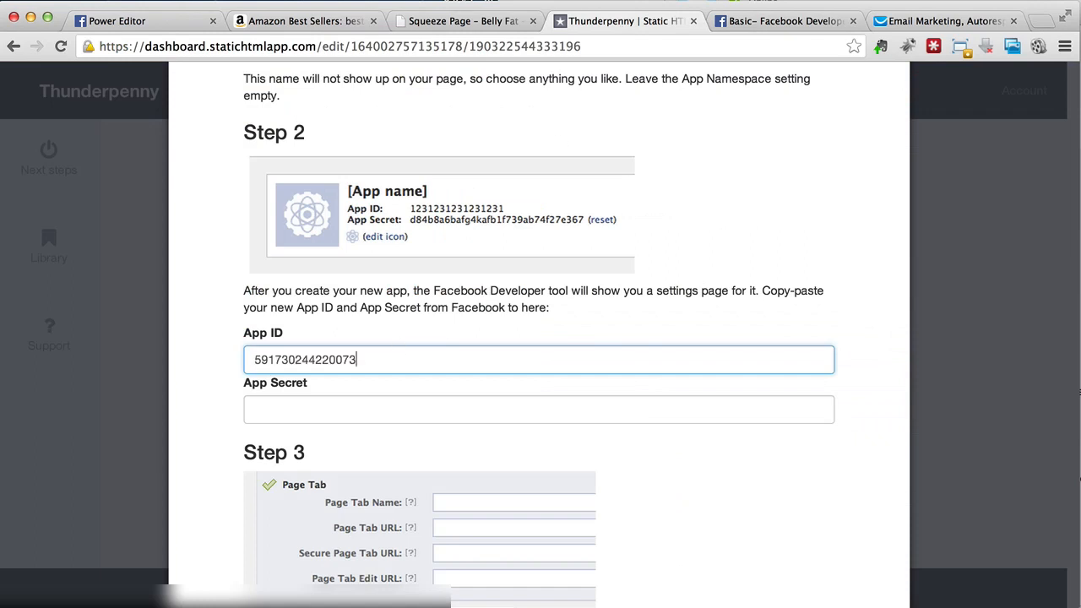
Step: Copy the App Secret into Thunderpenny's Step 2 App Secret field
{"action": "left_click", "coordinate": [743, 26]}
{"action": "left_click_drag", "start_coordinate": [498, 232], "coordinate": [674, 230]}
{"action": "key", "text": "super+c"}
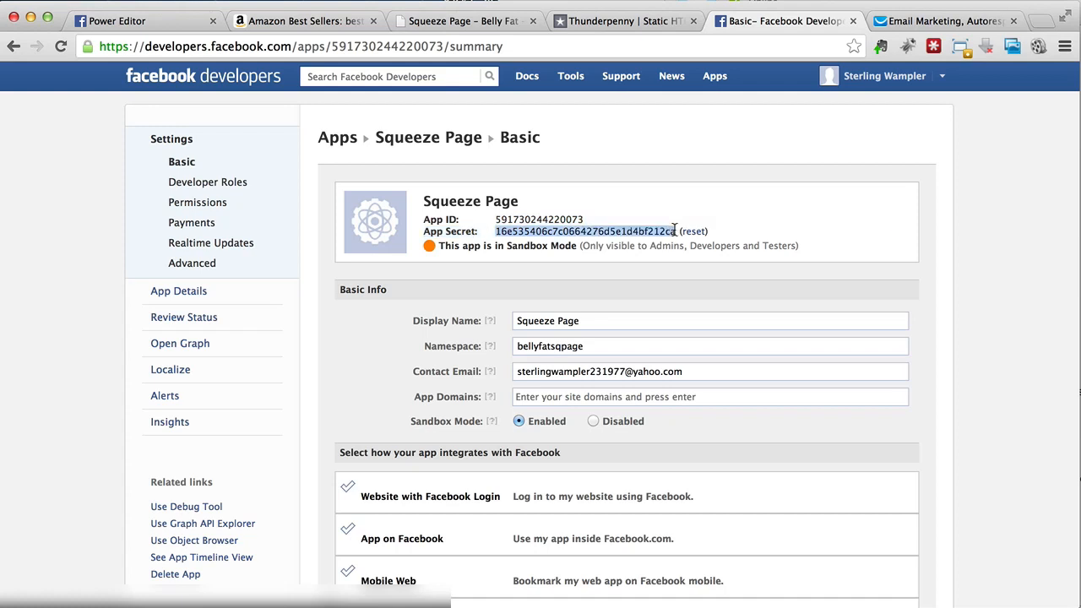
{"action": "left_click", "coordinate": [627, 23]}
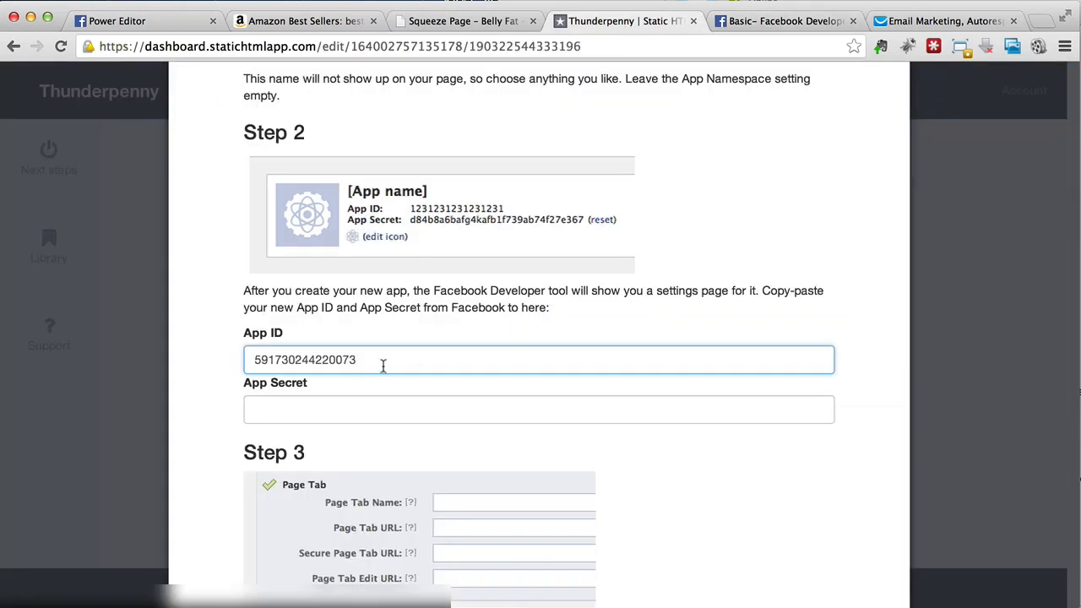
{"action": "left_click", "coordinate": [347, 408]}
{"action": "key", "text": "super+v"}
{"action": "scroll", "coordinate": [350, 405], "scroll_direction": "down", "scroll_amount": 8}
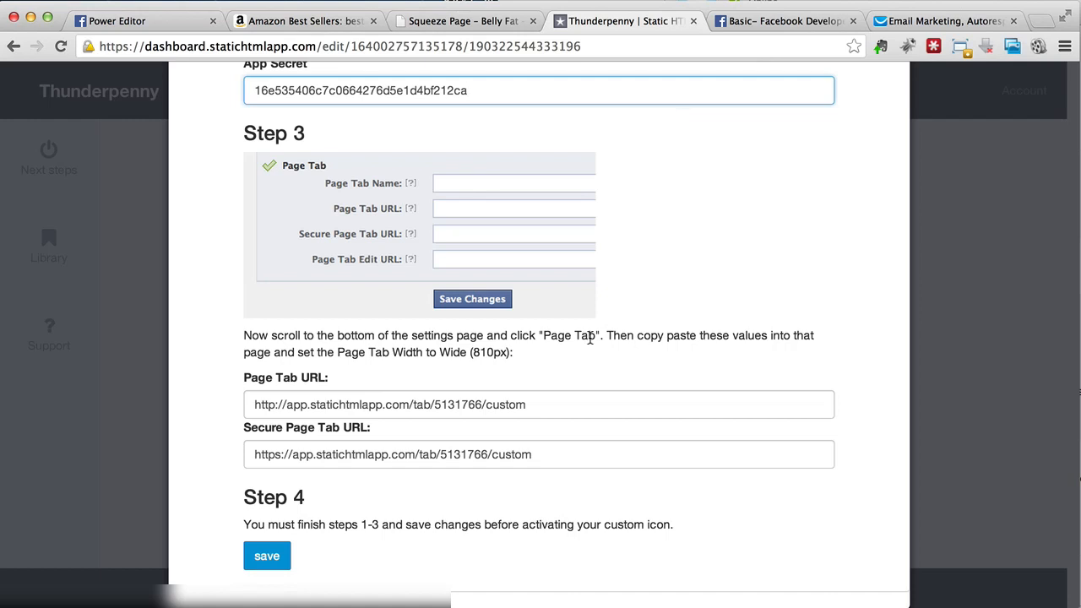
Step: Enable the Page Tab integration and name the page tab 'Belly Fat Loss'
{"action": "left_click", "coordinate": [775, 21]}
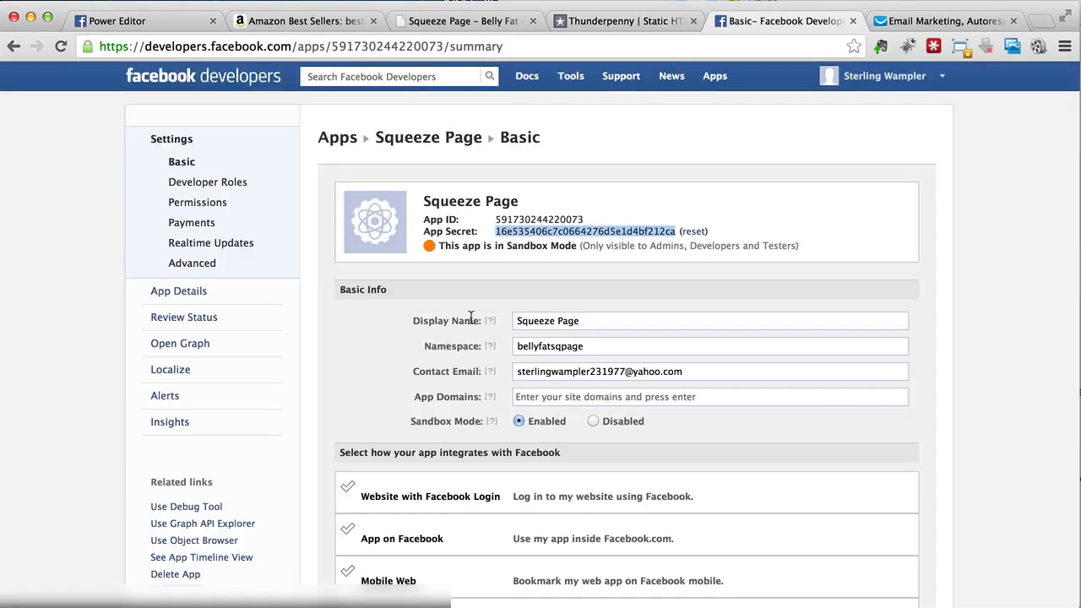
{"action": "scroll", "coordinate": [470, 319], "scroll_direction": "down", "scroll_amount": 5}
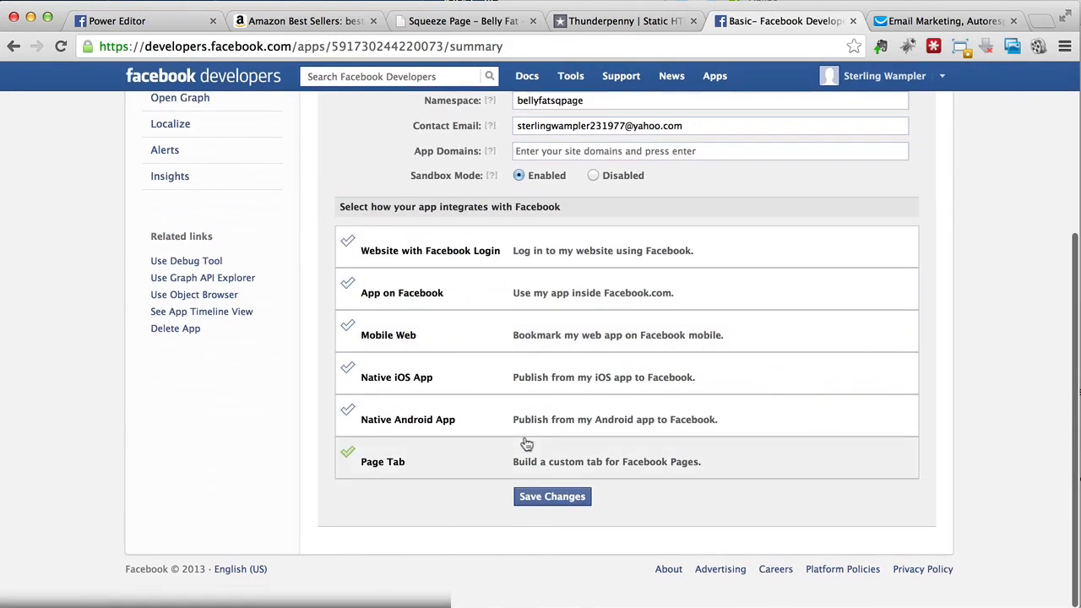
{"action": "left_click", "coordinate": [532, 464]}
{"action": "scroll", "coordinate": [492, 464], "scroll_direction": "down", "scroll_amount": 4}
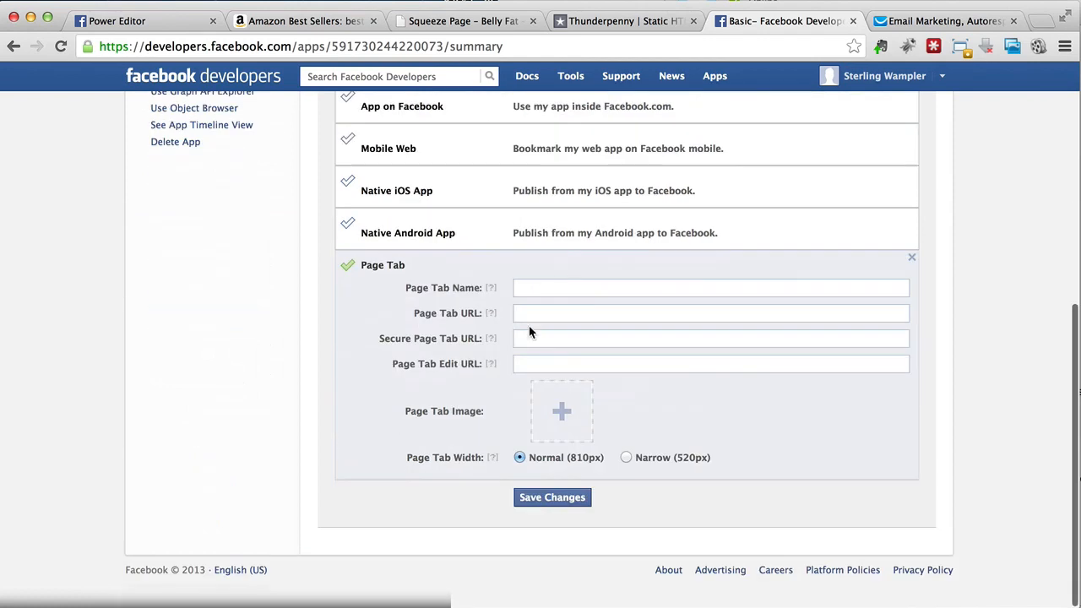
{"action": "left_click", "coordinate": [557, 287]}
{"action": "type", "text": "Bell"}
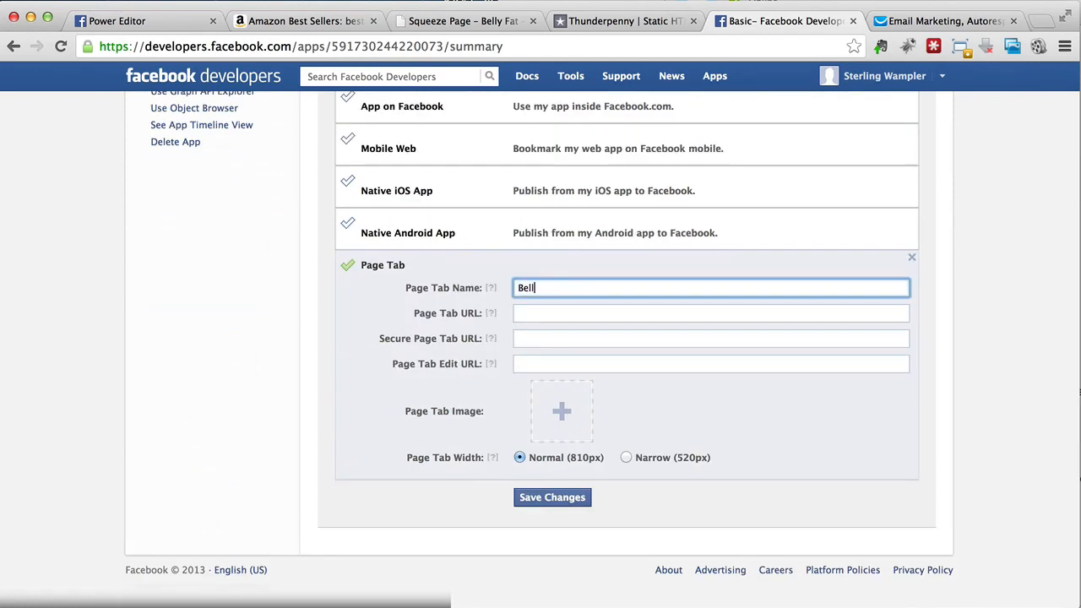
{"action": "type", "text": "y Fat Loss"}
{"action": "key", "text": "Tab"}
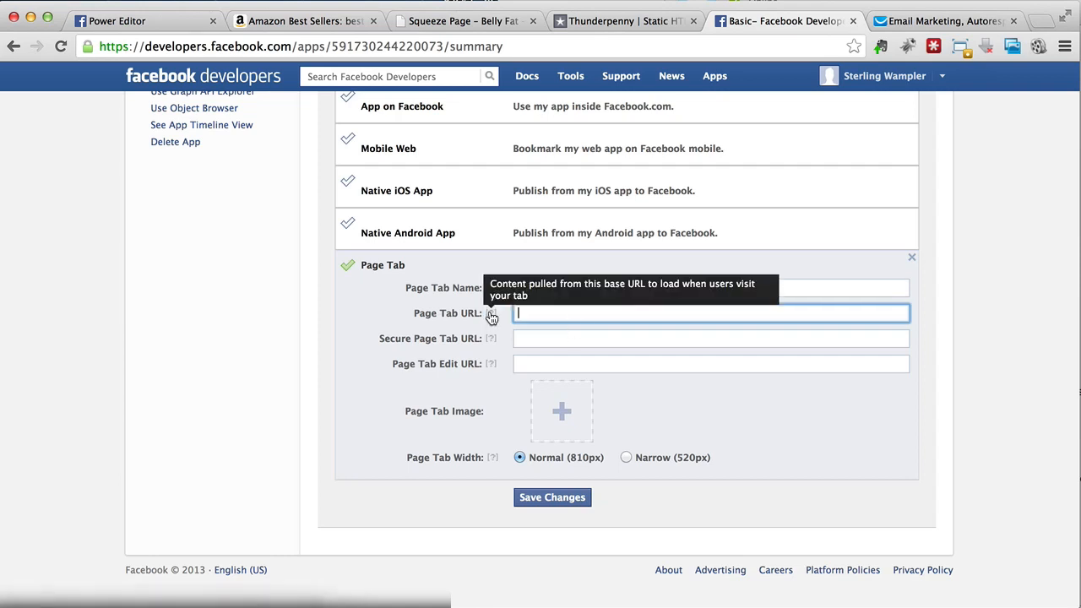
Step: Fill in the Page Tab URL and Secure Page Tab URL copied from Thunderpenny
{"action": "left_click", "coordinate": [632, 29]}
{"action": "left_click", "coordinate": [374, 405]}
{"action": "key", "text": "super+c"}
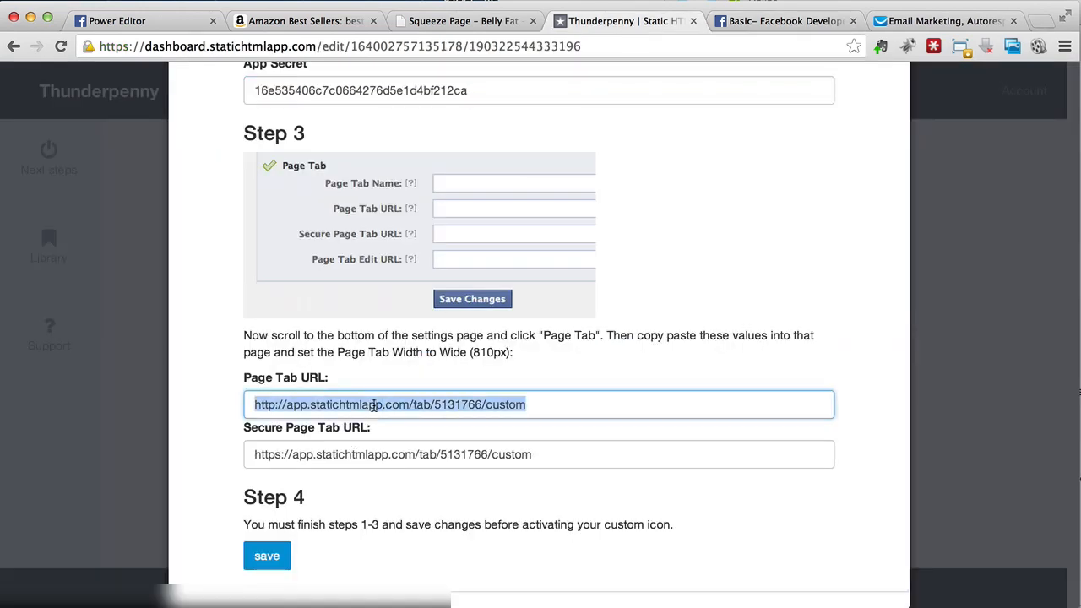
{"action": "left_click", "coordinate": [767, 28]}
{"action": "key", "text": "super+v"}
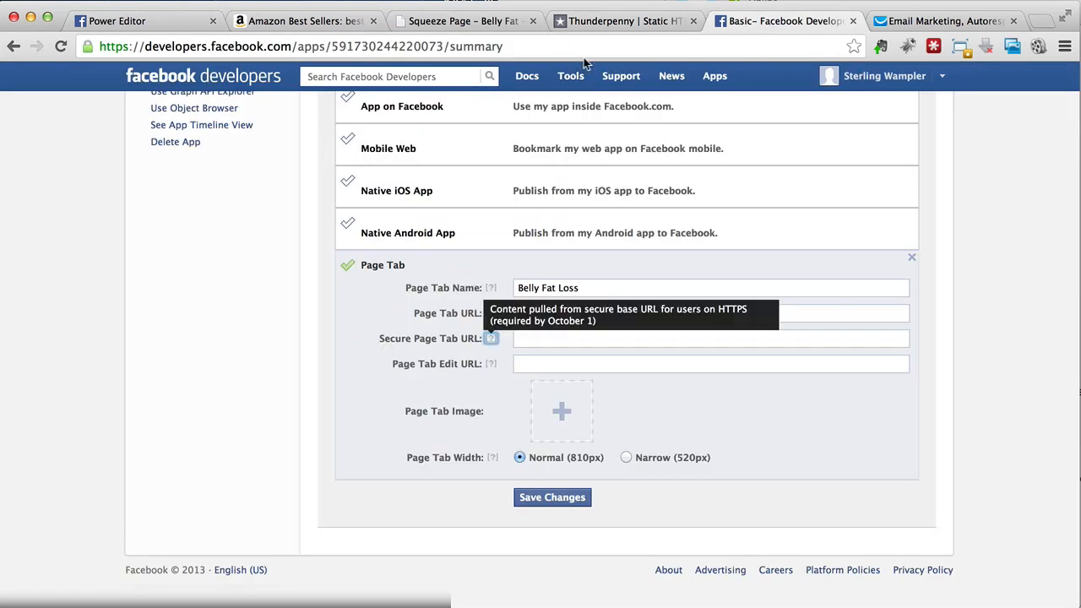
{"action": "left_click", "coordinate": [616, 20]}
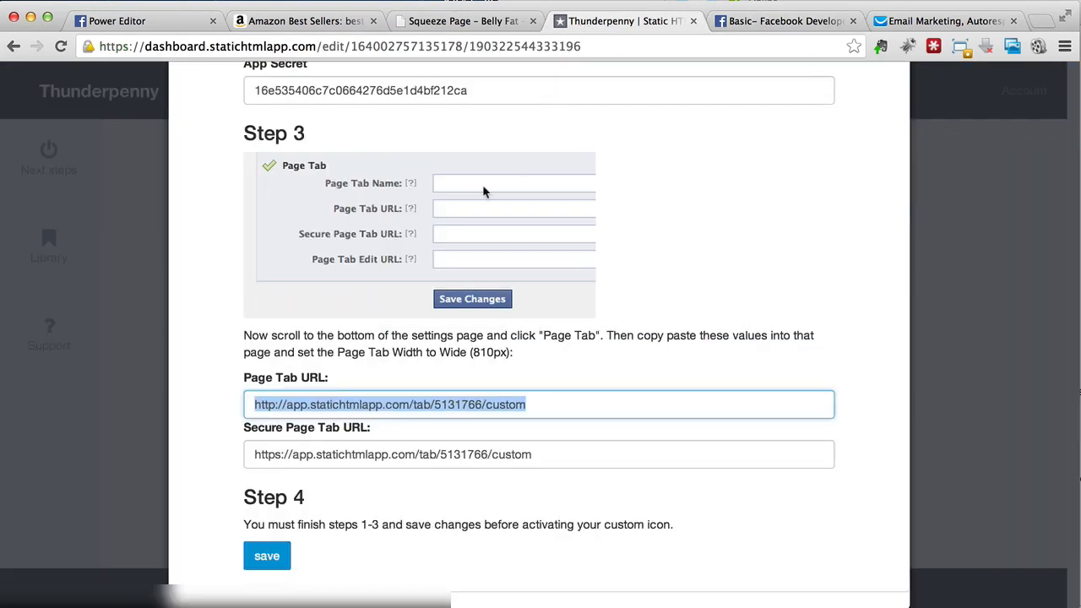
{"action": "triple_click", "coordinate": [382, 454]}
{"action": "key", "text": "super+c"}
{"action": "left_click", "coordinate": [778, 21]}
{"action": "key", "text": "super+v"}
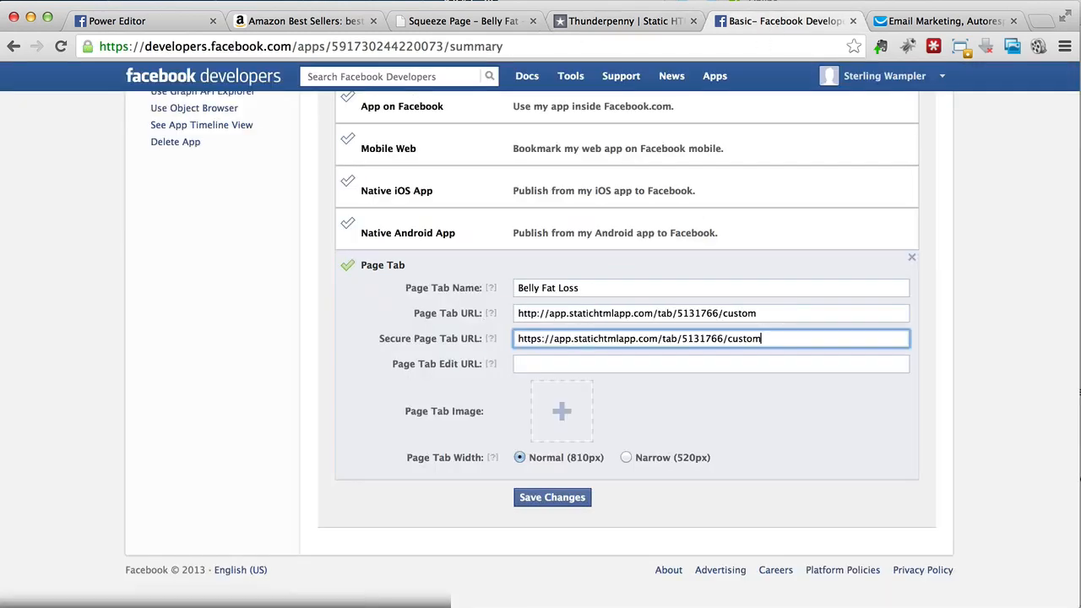
Step: Upload the scale-figure Page Tab image and save the changes
{"action": "mouse_move", "coordinate": [562, 418]}
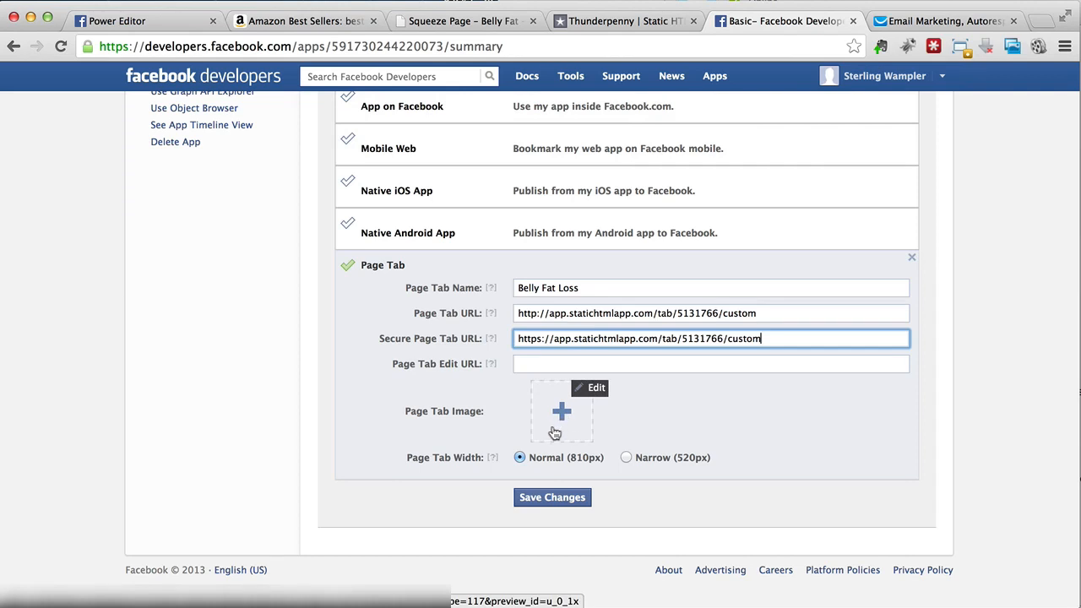
{"action": "left_click", "coordinate": [553, 428]}
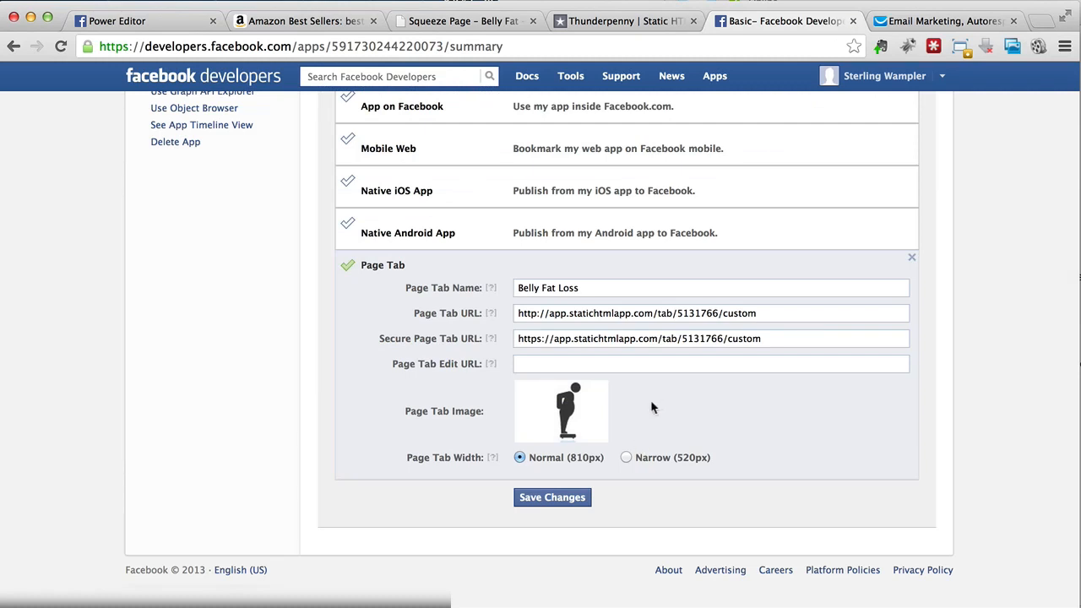
{"action": "mouse_move", "coordinate": [583, 417]}
{"action": "left_click", "coordinate": [540, 499]}
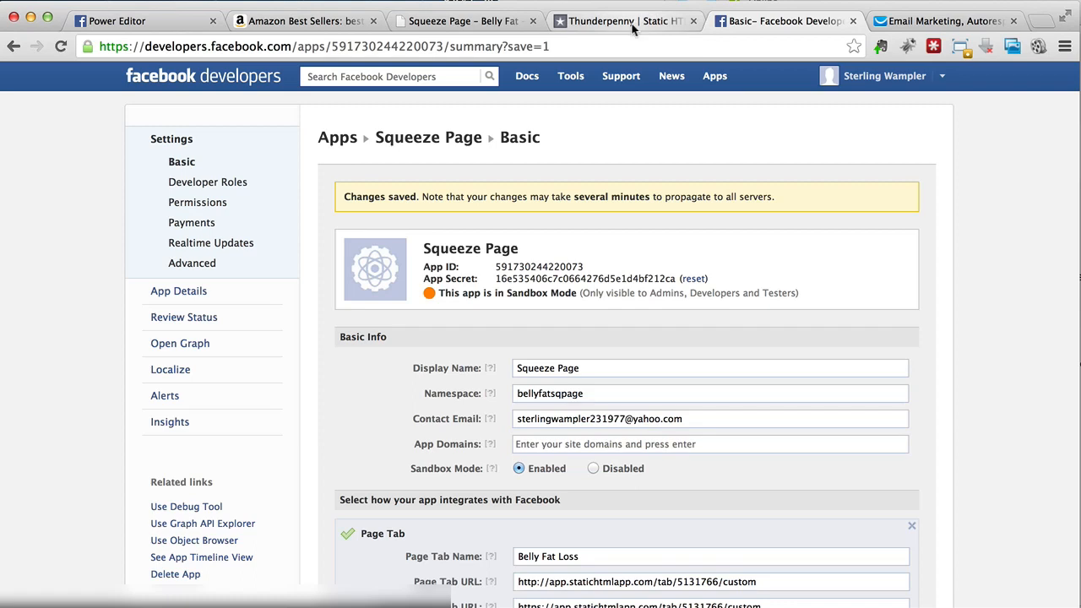
Step: Save the Thunderpenny tab setup and activate the custom tab icon
{"action": "left_click", "coordinate": [631, 25]}
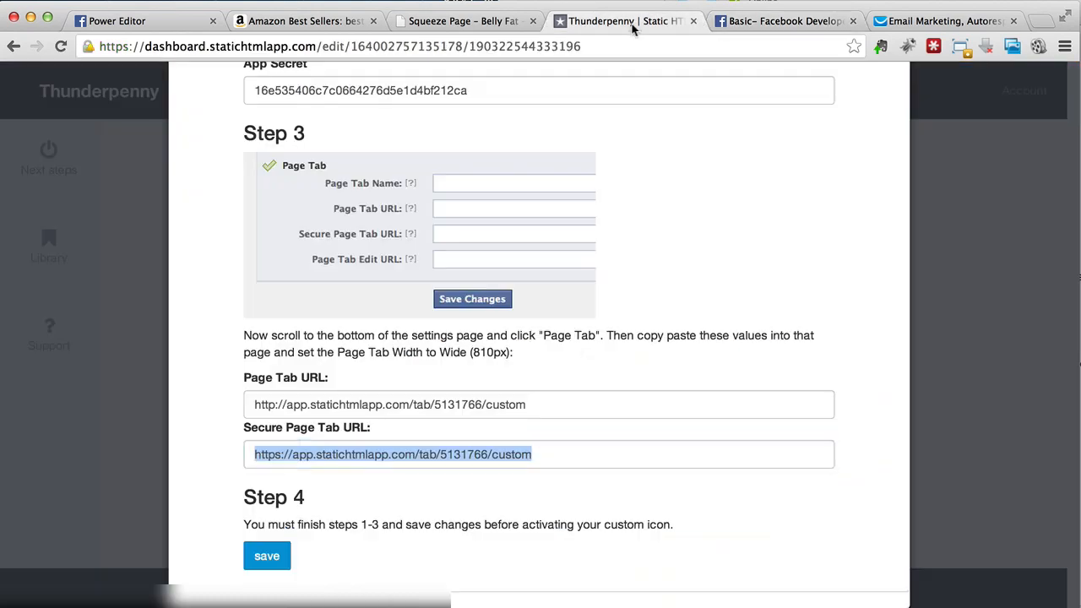
{"action": "scroll", "coordinate": [439, 405], "scroll_direction": "down", "scroll_amount": 1}
{"action": "left_click", "coordinate": [275, 527]}
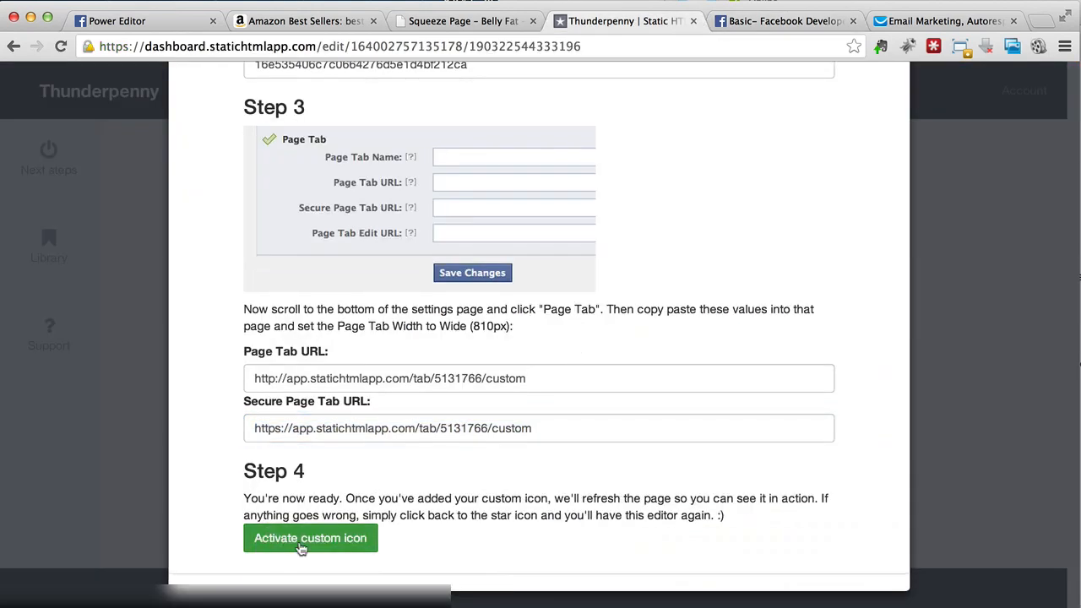
{"action": "left_click", "coordinate": [299, 544]}
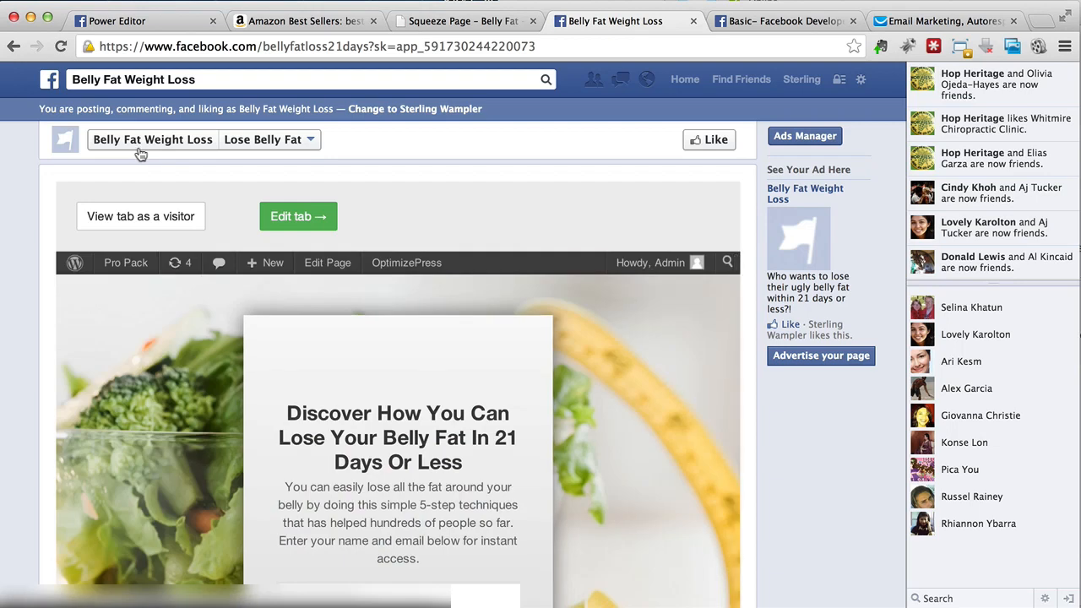
Step: Open the Belly Fat Weight Loss page, skip the profile picture prompt and check the Lose Belly Fat tab
{"action": "left_click", "coordinate": [140, 140]}
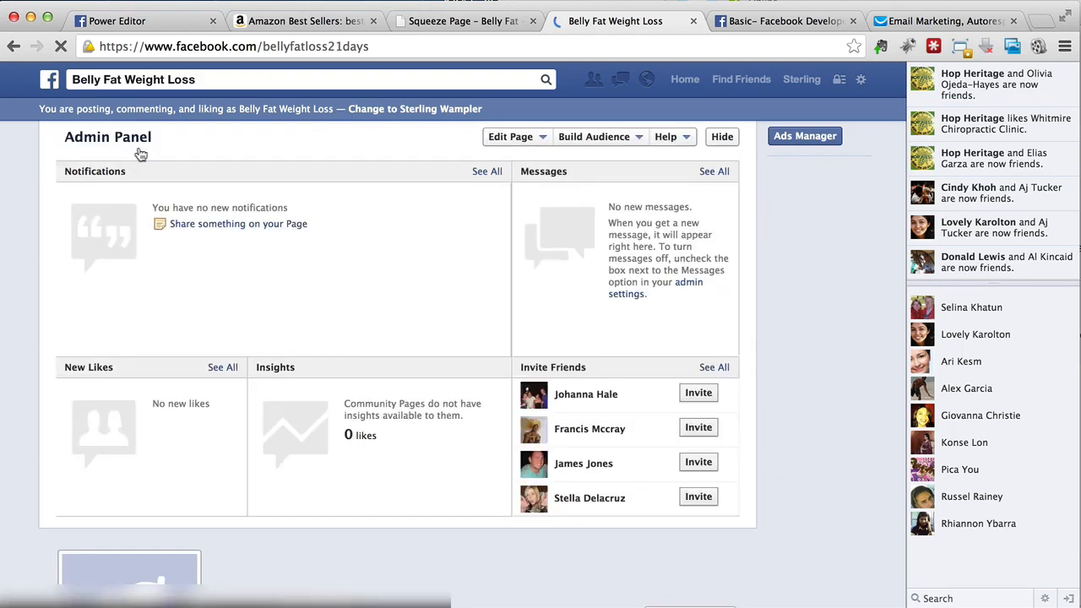
{"action": "scroll", "coordinate": [440, 355], "scroll_direction": "down", "scroll_amount": 3}
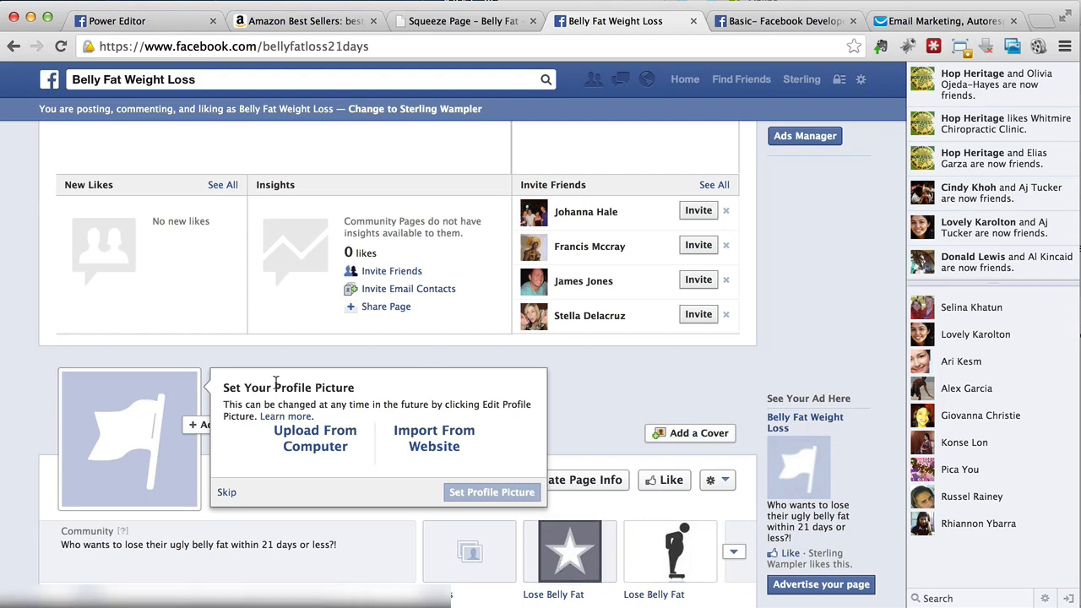
{"action": "left_click", "coordinate": [226, 491]}
{"action": "scroll", "coordinate": [657, 443], "scroll_direction": "down", "scroll_amount": 5}
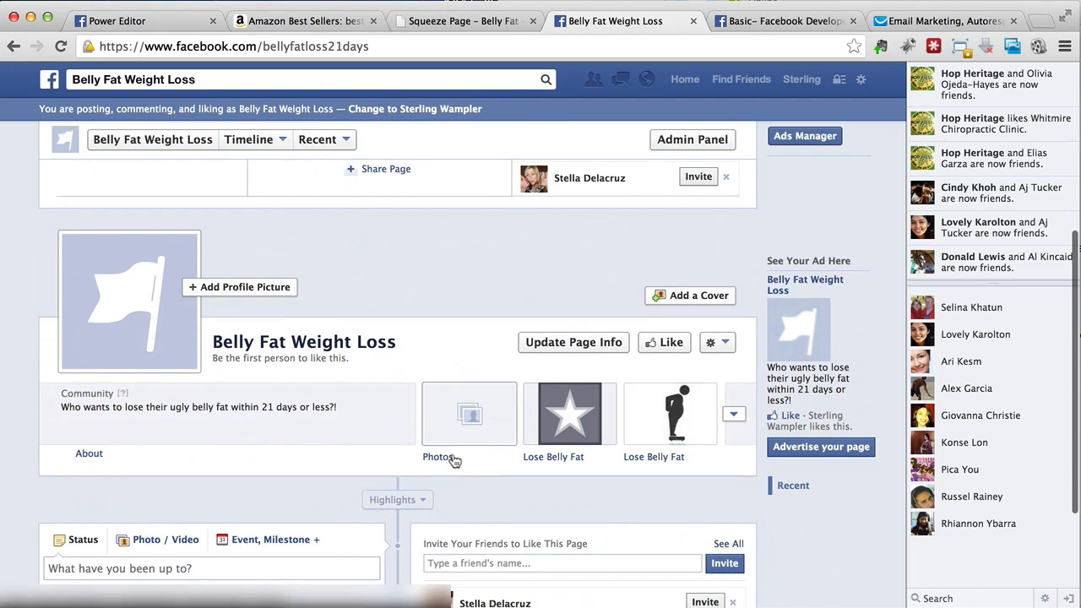
{"action": "scroll", "coordinate": [454, 459], "scroll_direction": "up", "scroll_amount": 2}
{"action": "scroll", "coordinate": [446, 441], "scroll_direction": "up", "scroll_amount": 1}
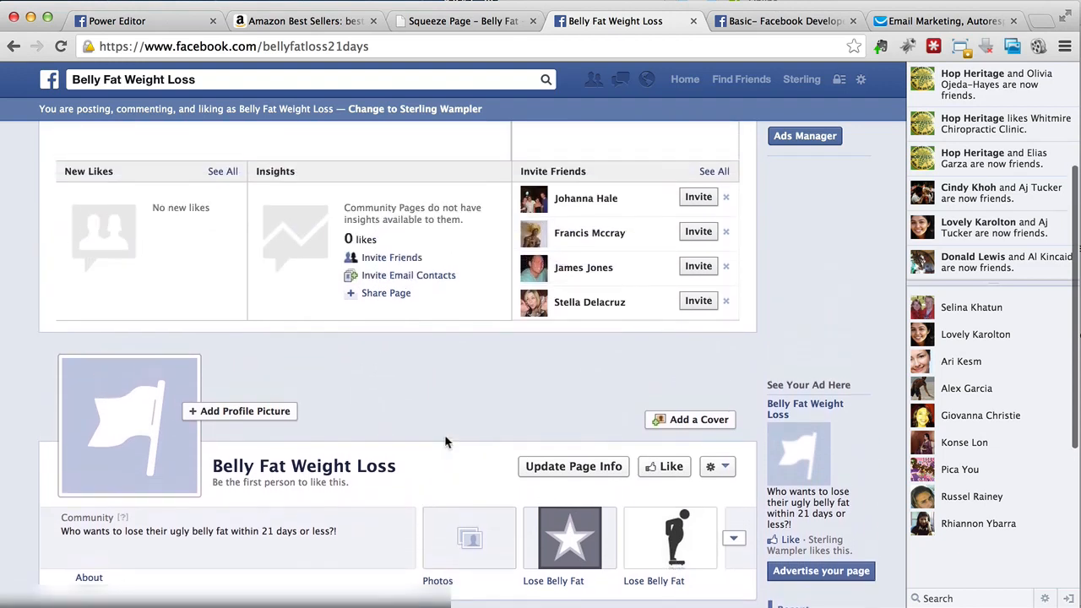